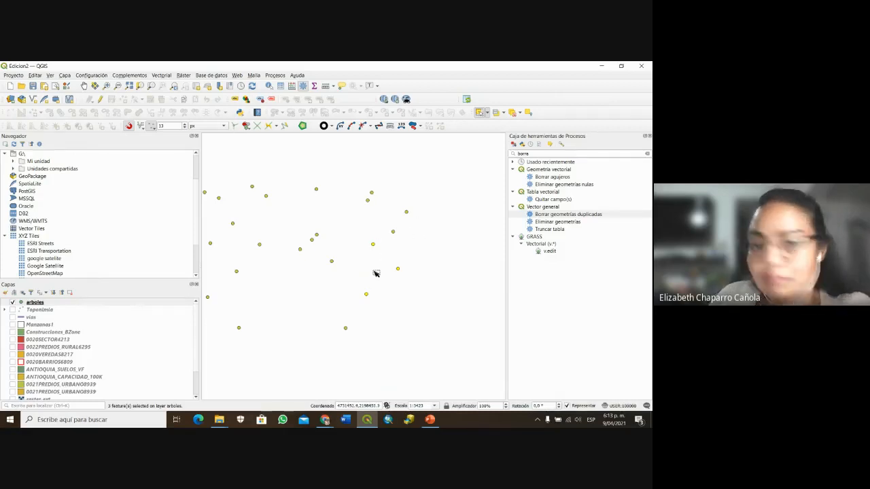
# Look over the selected tree points, check the Envolvente convexa slide in PowerPoint, and return to QGIS.
pyautogui.scroll(1, 454, 258)
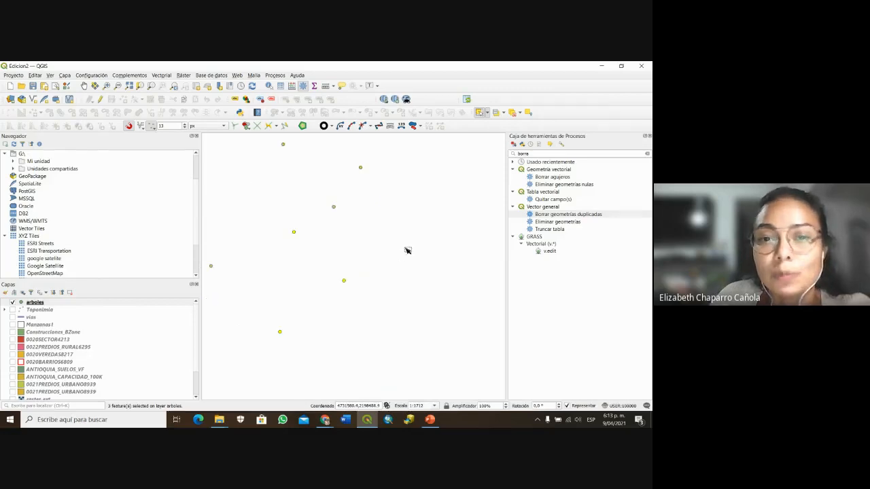
pyautogui.moveTo(406, 248); pyautogui.dragTo(421, 209)
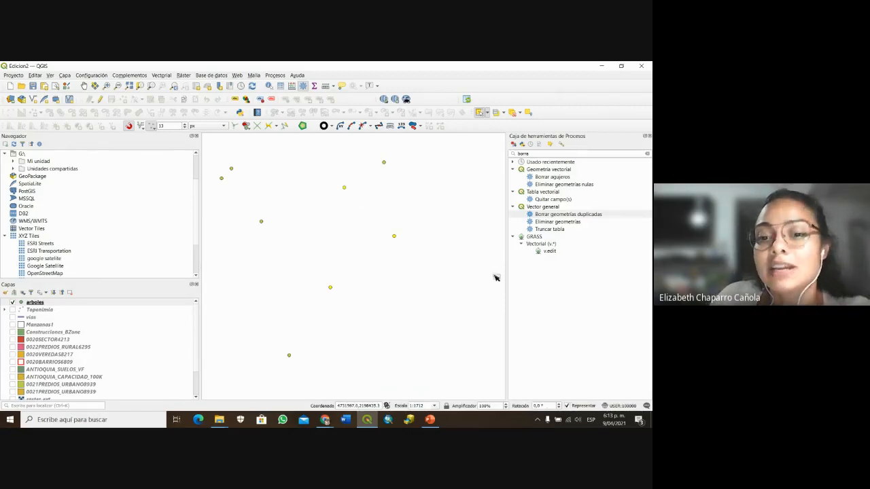
pyautogui.click(430, 419)
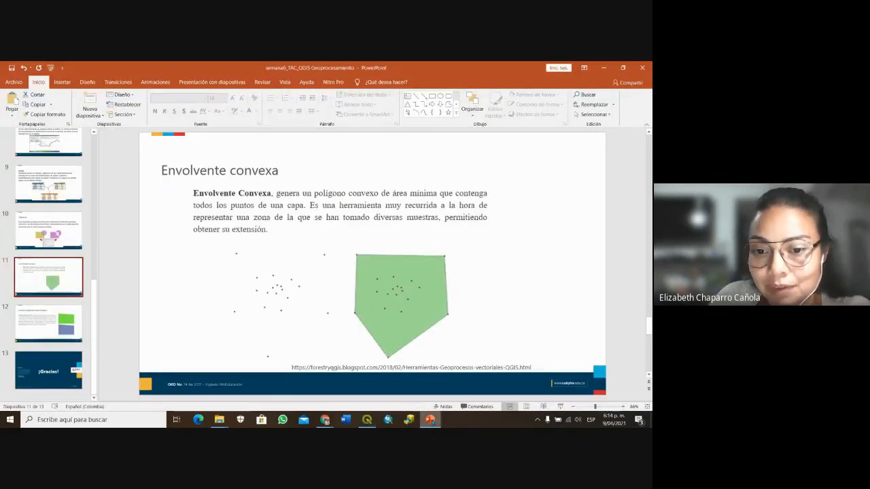
pyautogui.click(368, 419)
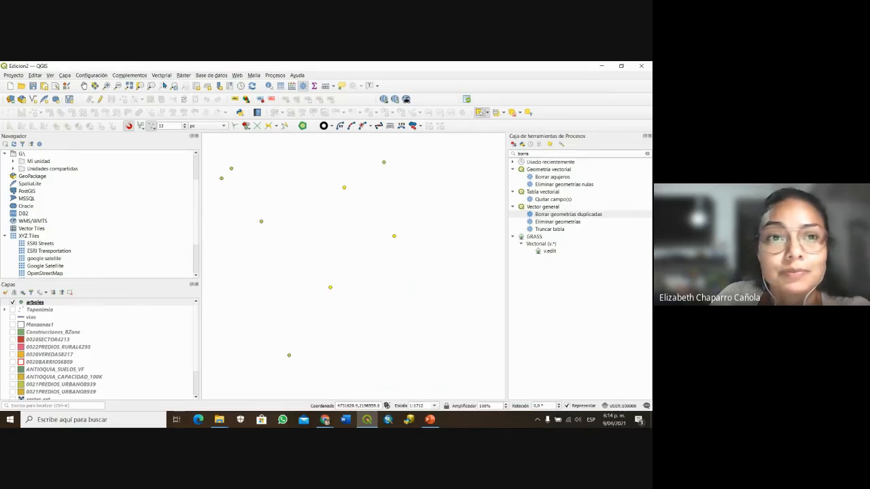
pyautogui.click(211, 75)
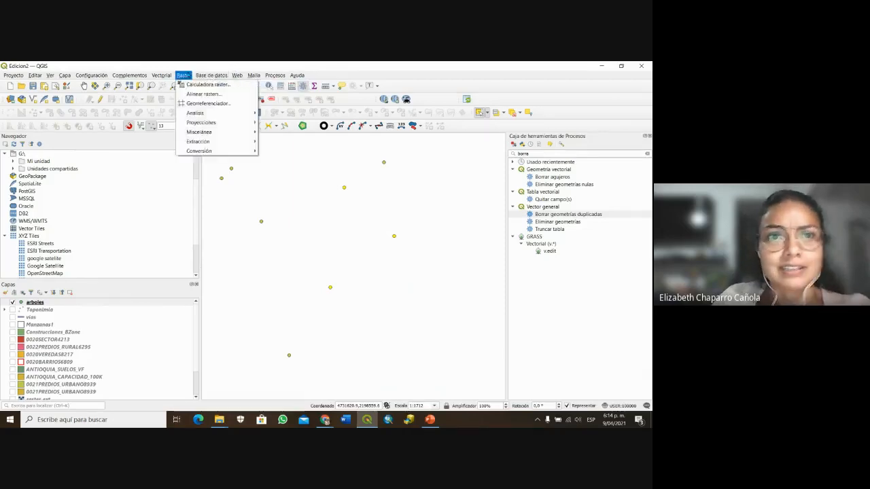
pyautogui.click(183, 75)
pyautogui.click(254, 74)
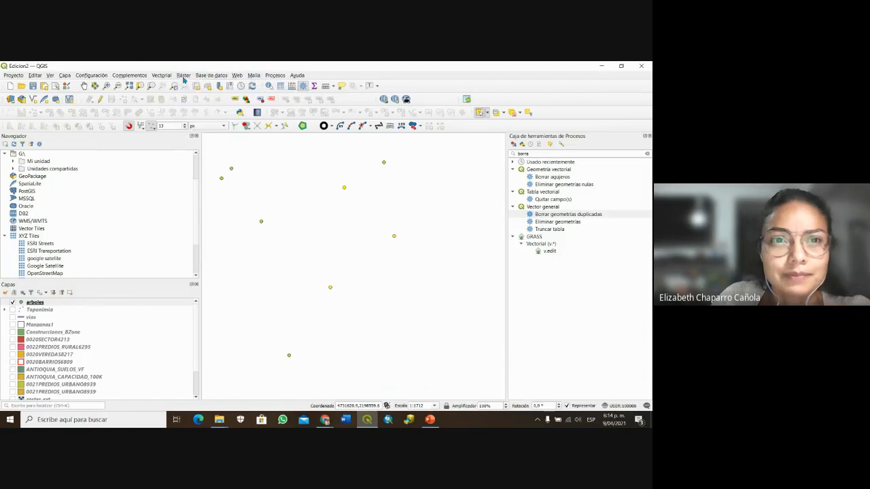
pyautogui.moveTo(144, 74)
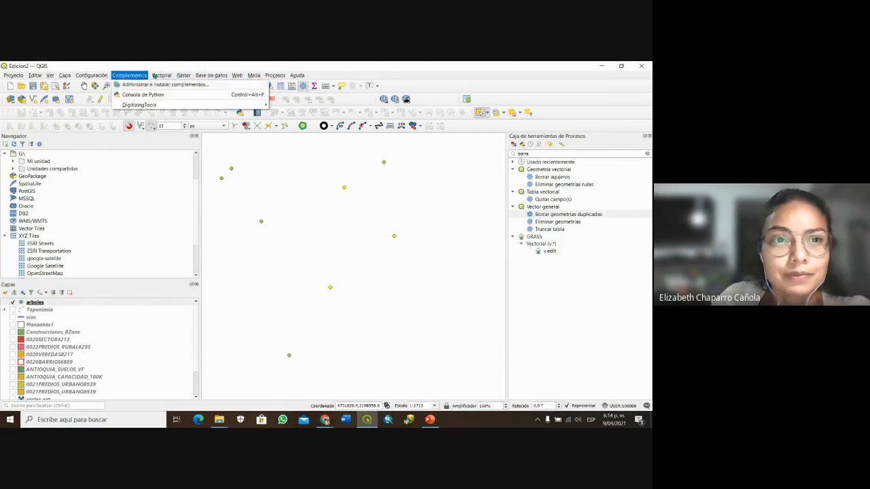
pyautogui.moveTo(97, 75)
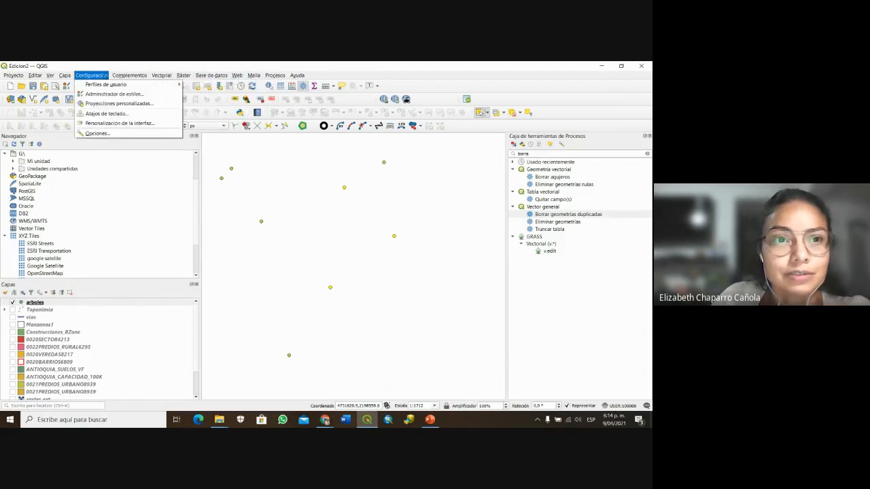
# Search the processing toolbox for "envol" and open the Geometría mínima delimitadora tool.
pyautogui.click(534, 154)
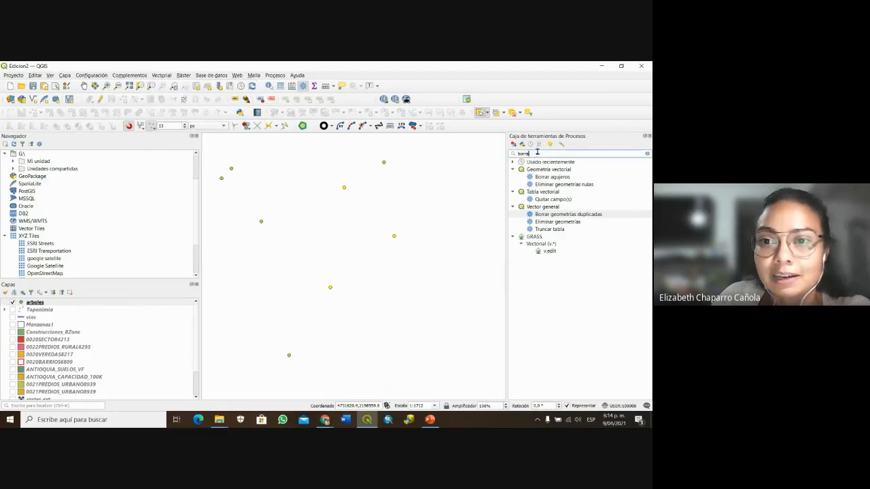
pyautogui.doubleClick(534, 153)
pyautogui.write('envol')
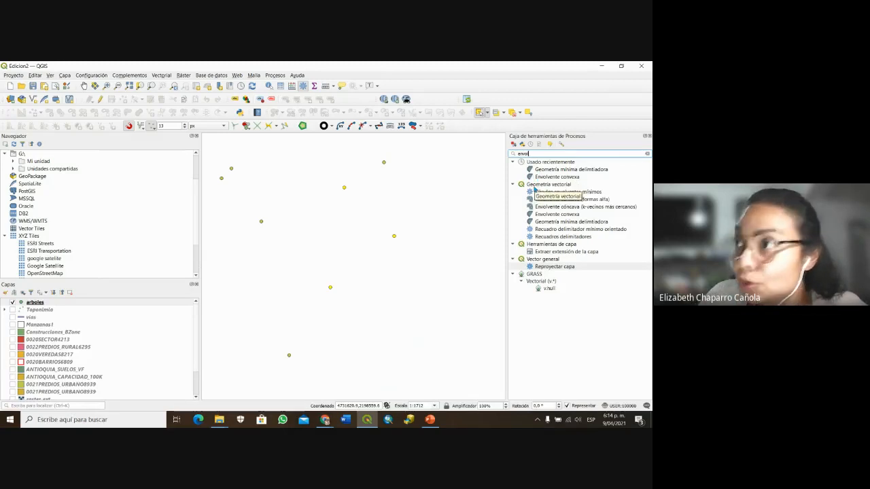
pyautogui.doubleClick(589, 172)
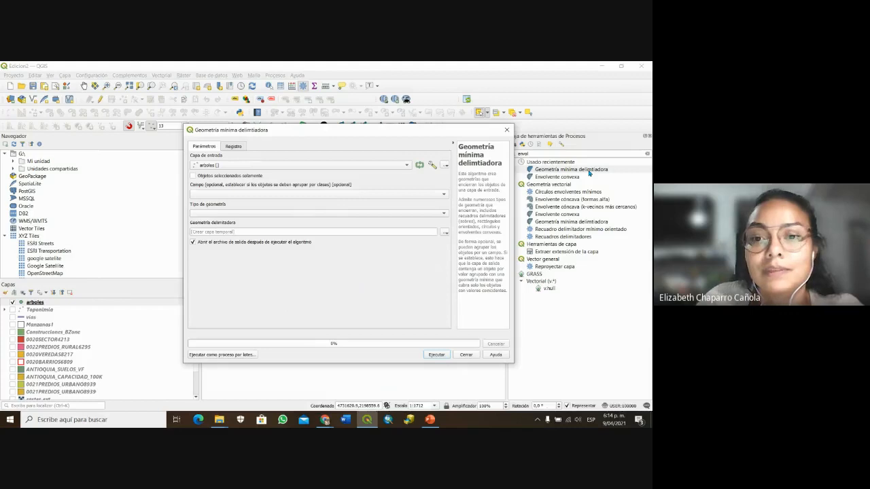
# Restrict the arboles input to selected features only and set the geometry type to Envolvente convexa.
pyautogui.moveTo(339, 131); pyautogui.dragTo(327, 119)
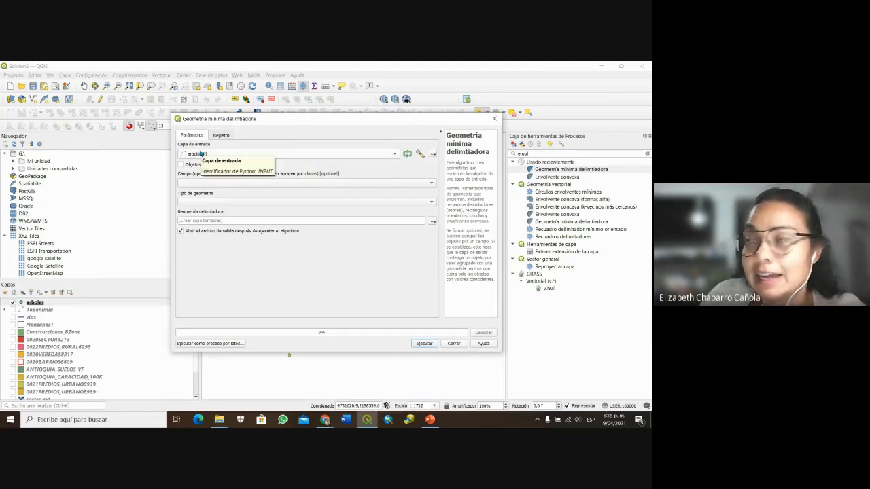
pyautogui.moveTo(279, 120); pyautogui.dragTo(349, 131)
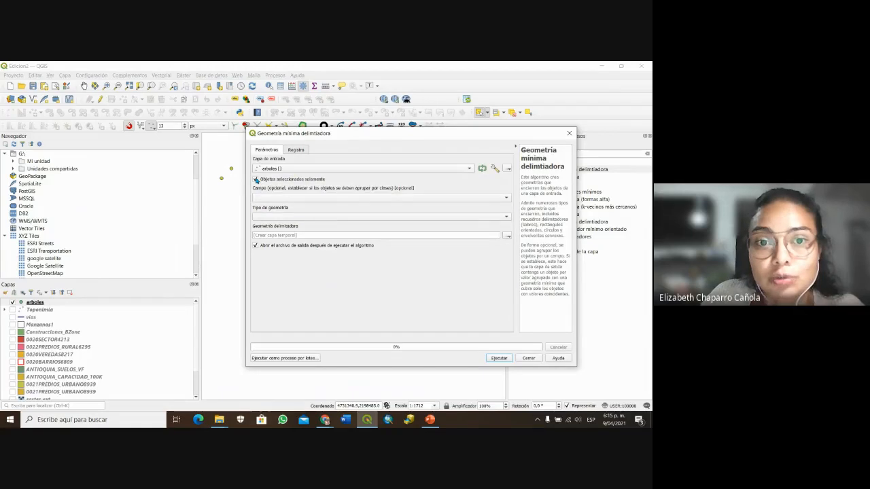
pyautogui.click(256, 179)
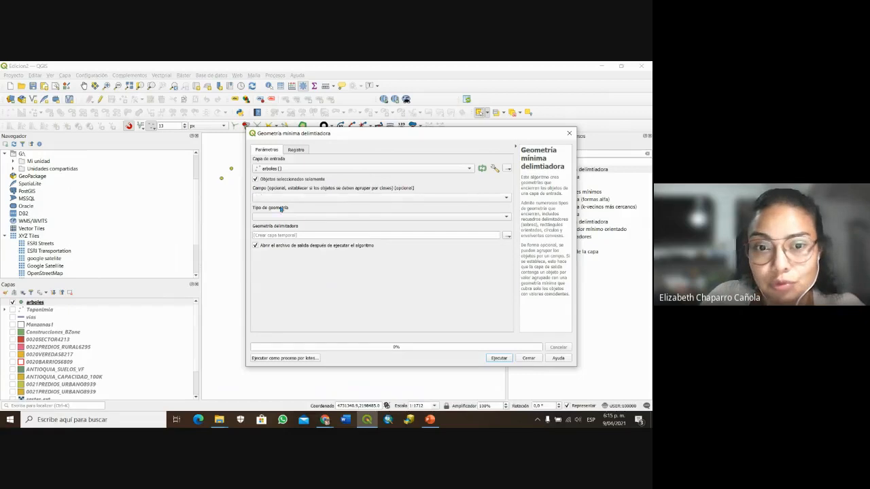
pyautogui.click(507, 218)
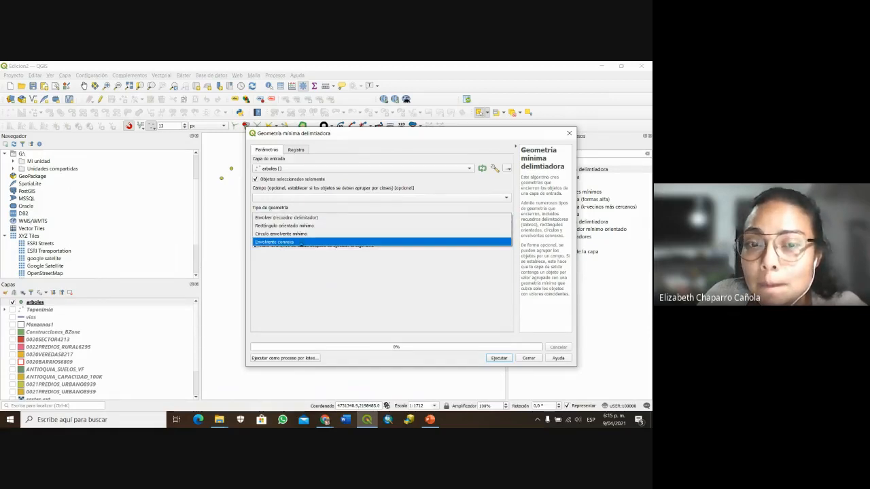
pyautogui.click(301, 243)
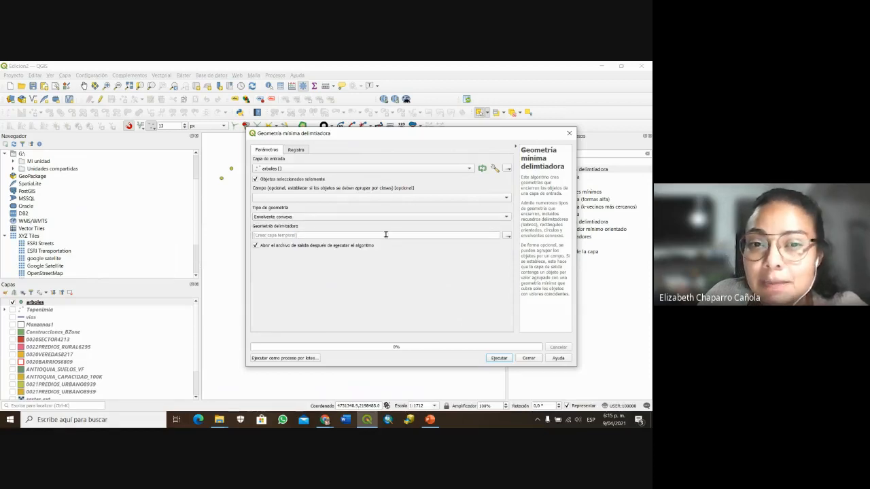
# Set the output to a shapefile named envolvente3 in the Resultados2 folder, run the algorithm, and close its dialog.
pyautogui.click(507, 235)
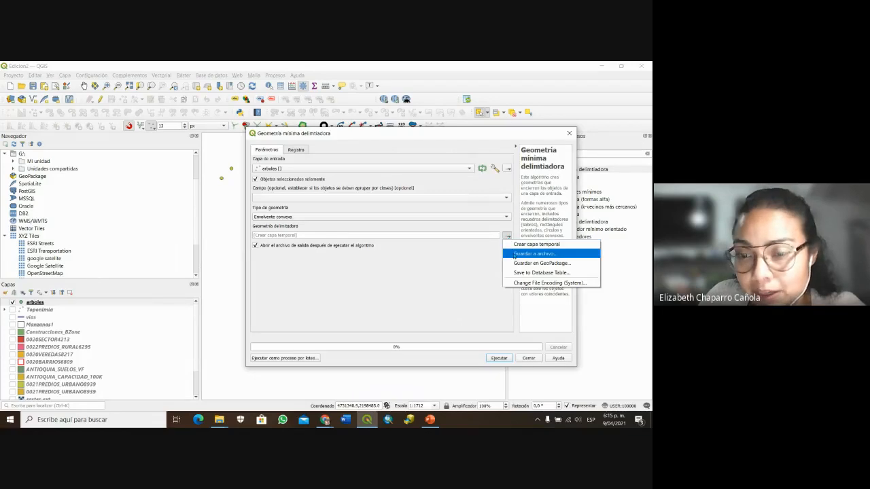
pyautogui.click(524, 253)
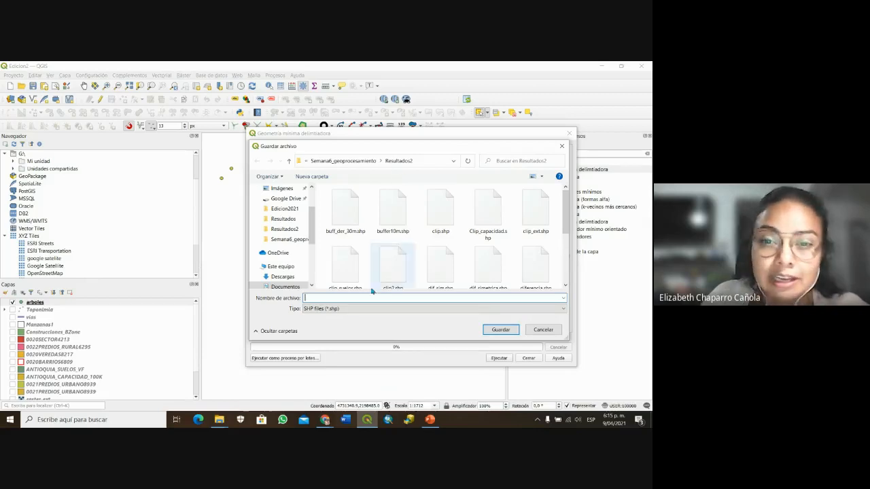
pyautogui.write('en')
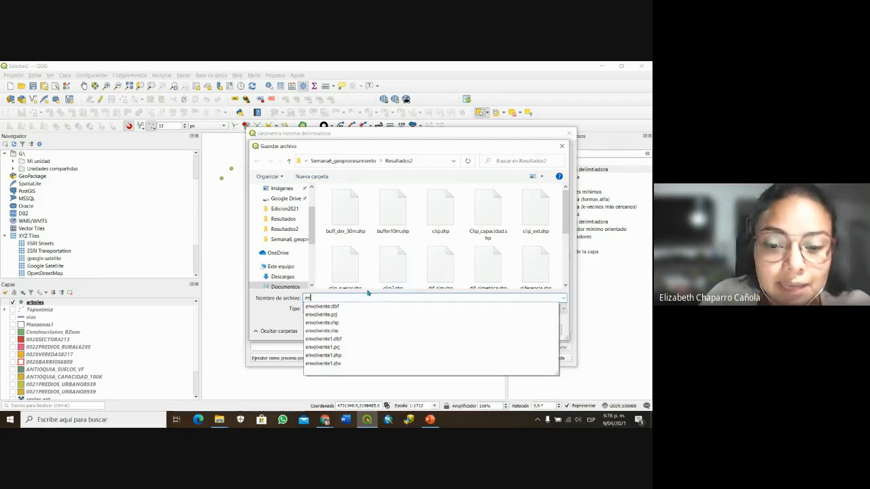
pyautogui.write('volve')
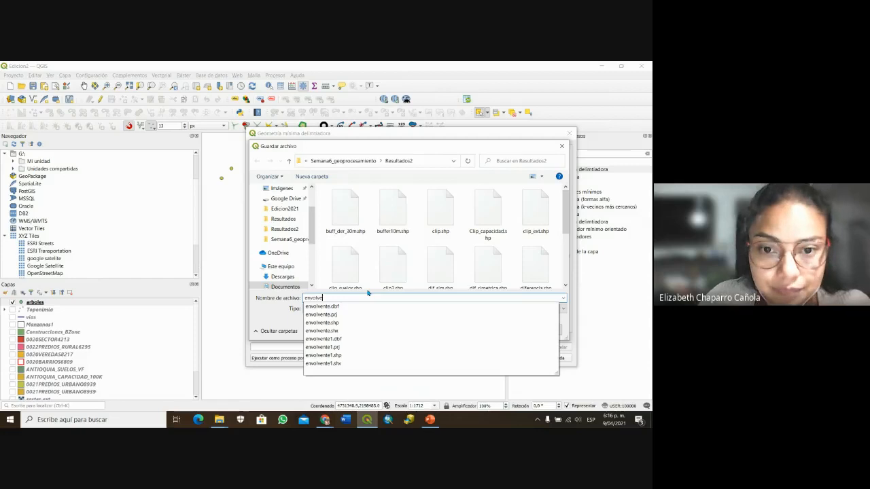
pyautogui.write('nte3')
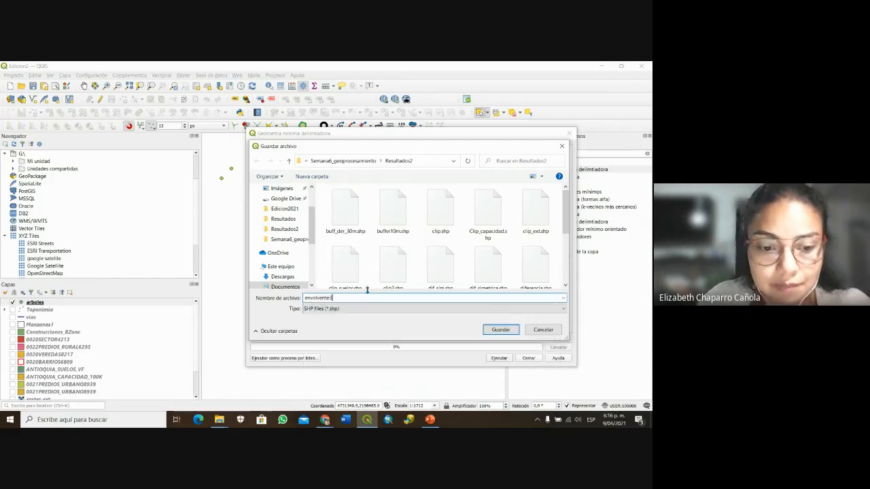
pyautogui.click(500, 329)
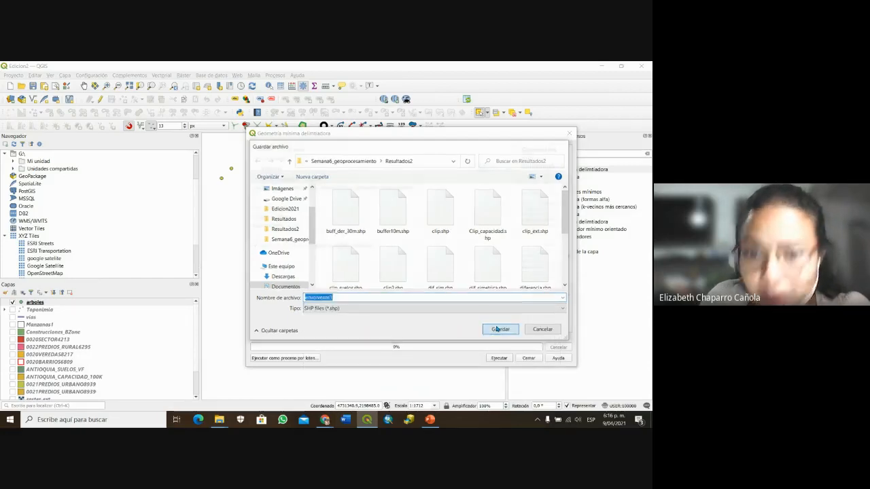
pyautogui.click(500, 358)
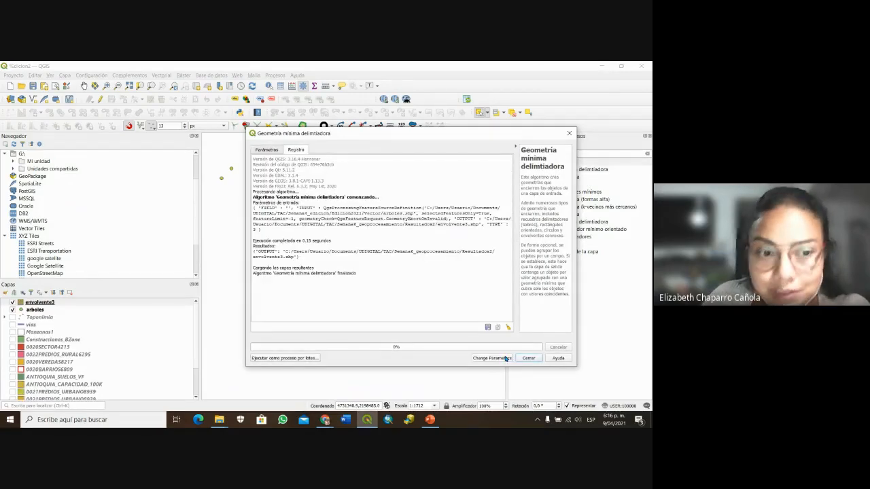
pyautogui.click(527, 358)
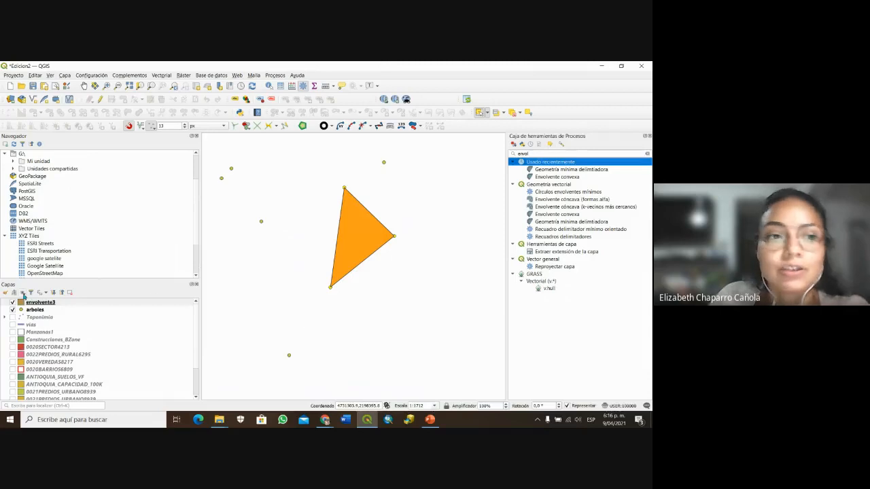
# Check the area and perimeter in the envolvente3 layer's attribute table, and close the table.
pyautogui.rightClick(38, 303)
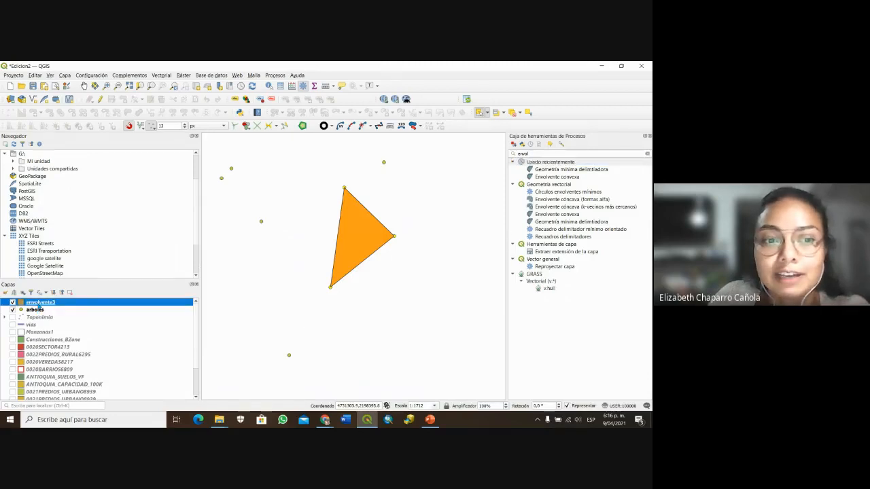
pyautogui.moveTo(68, 288)
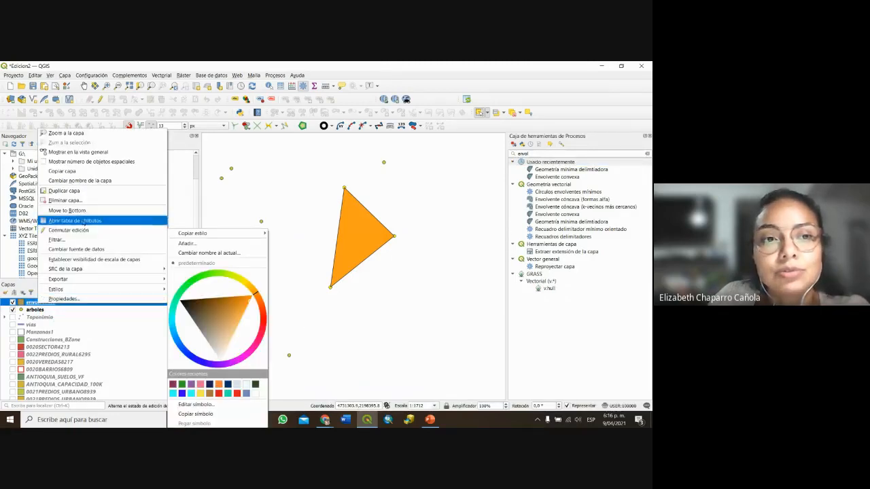
pyautogui.click(75, 220)
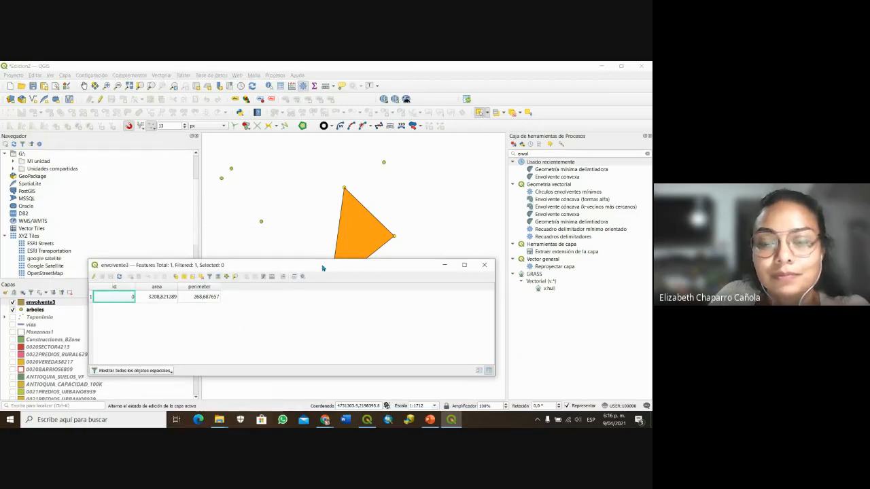
pyautogui.moveTo(322, 266); pyautogui.dragTo(467, 269)
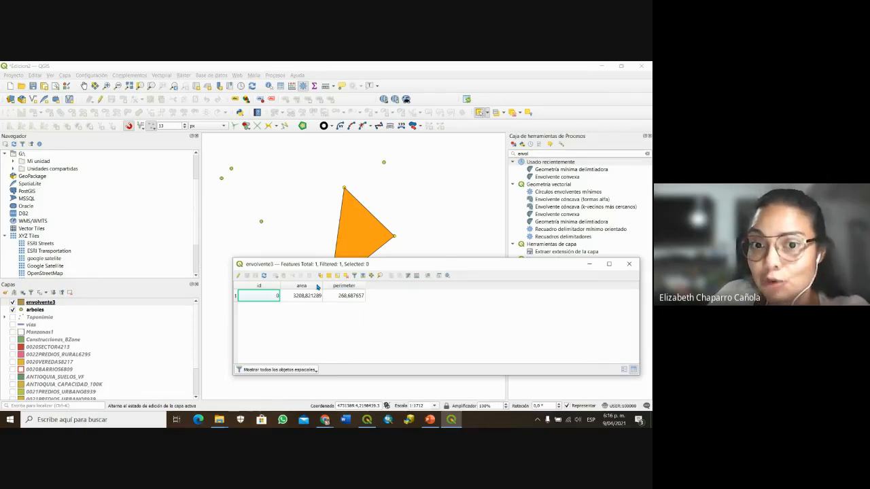
pyautogui.click(627, 265)
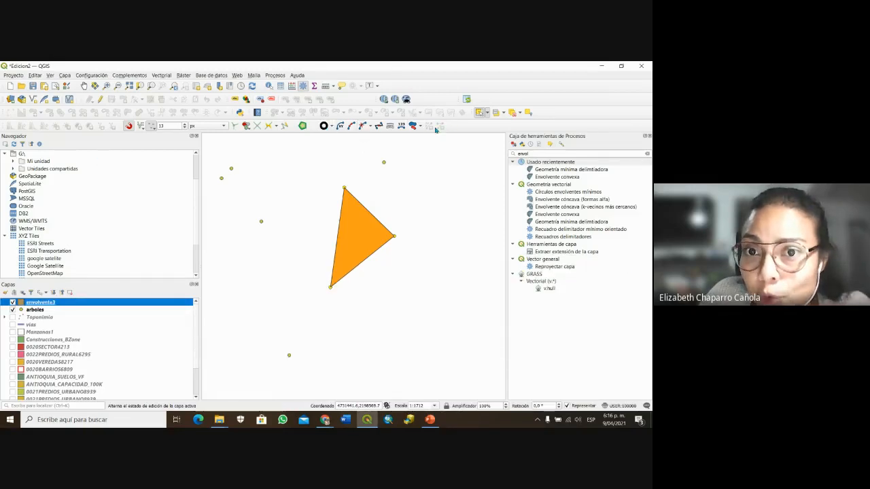
# Open the Geodesic measurement layer tool for envolvente3 and set the distance units to Meters.
pyautogui.click(400, 127)
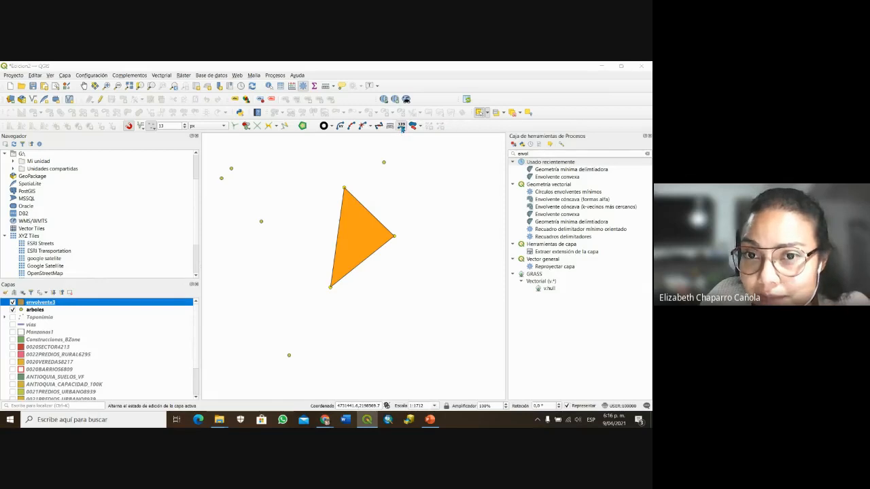
pyautogui.moveTo(404, 136); pyautogui.dragTo(429, 164)
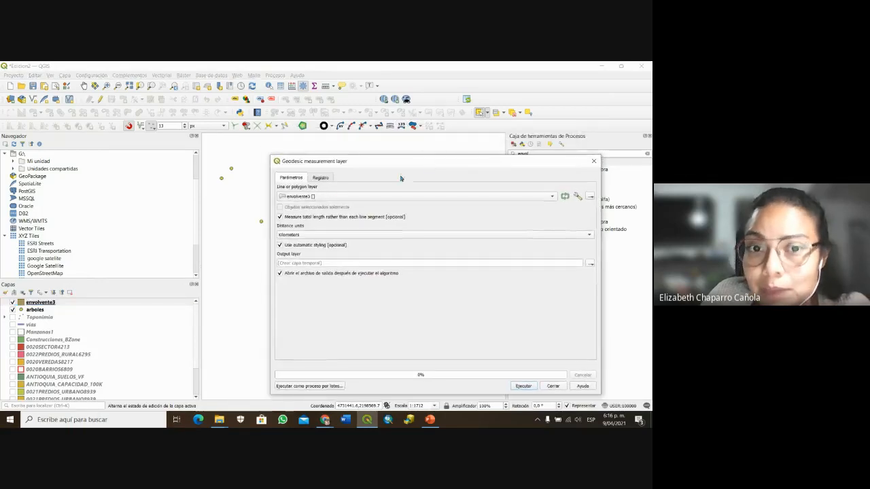
pyautogui.click(589, 234)
pyautogui.click(362, 248)
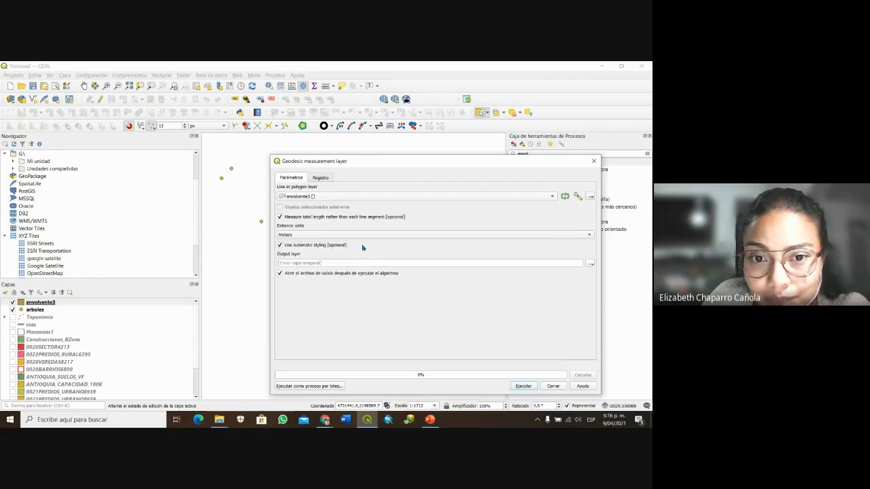
# Save the geodesic measurement output as a shapefile named envol_m in the Resultados2 folder, run the algorithm, and close its dialog.
pyautogui.click(590, 263)
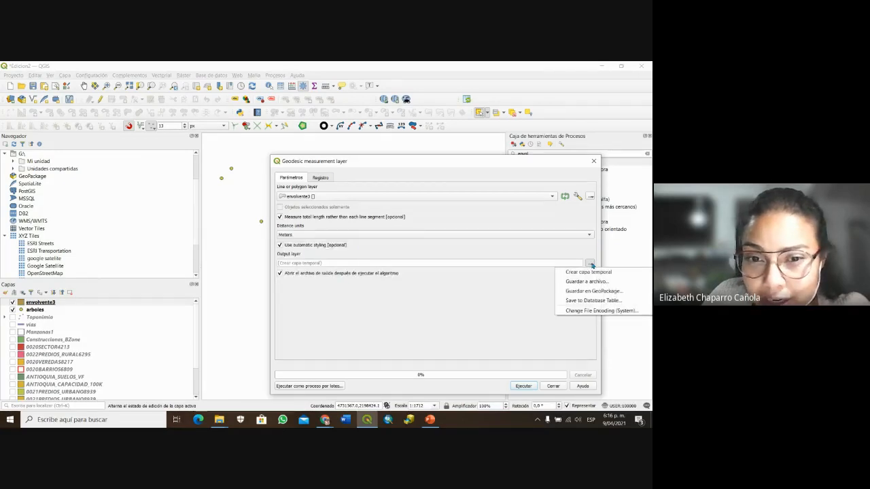
pyautogui.click(586, 281)
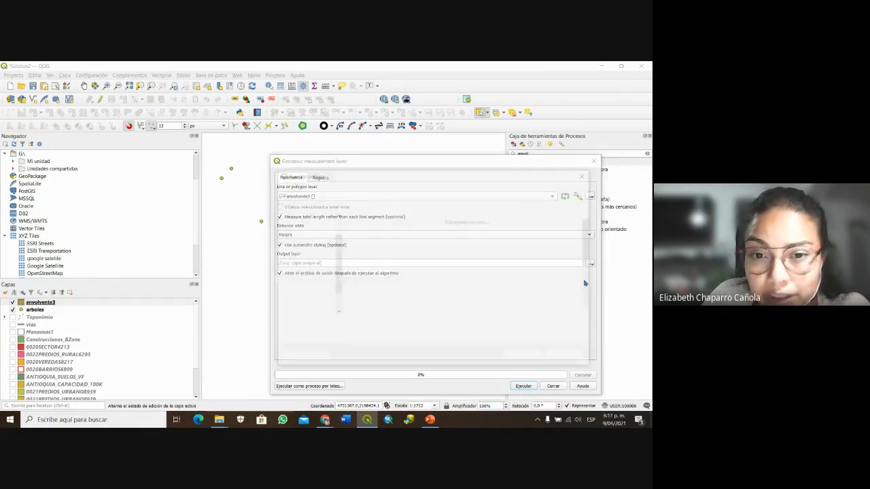
pyautogui.write('envo')
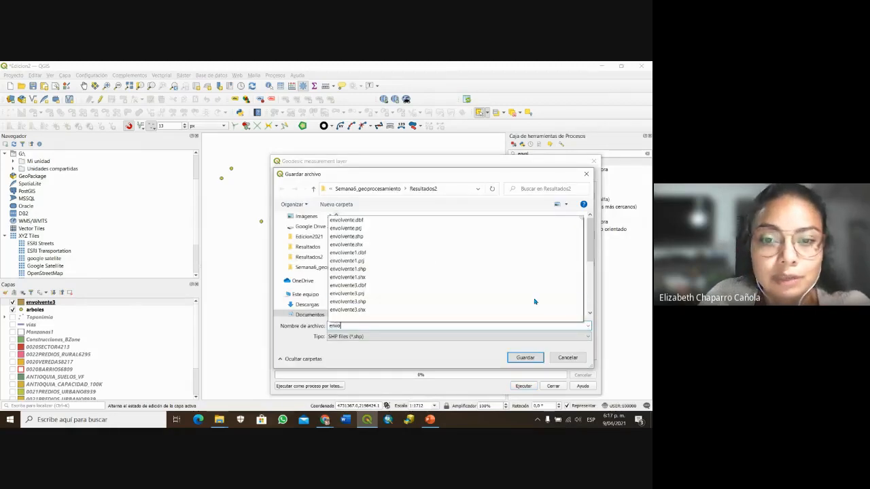
pyautogui.write('l_m')
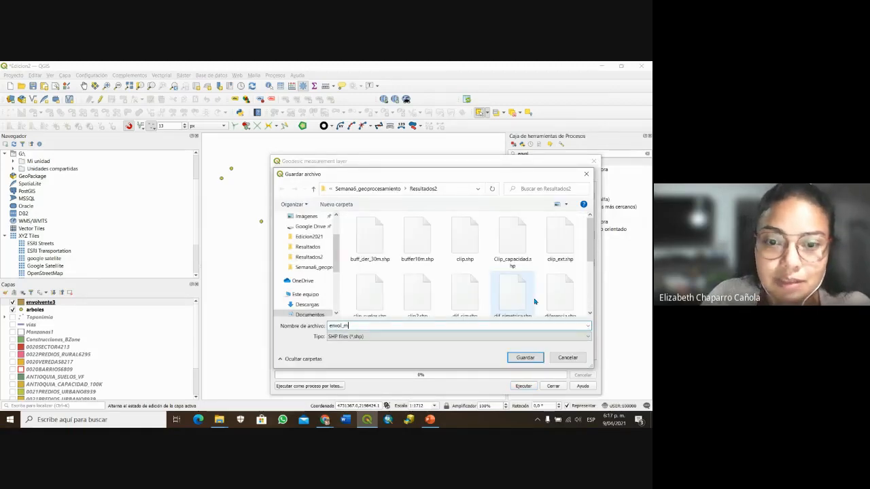
pyautogui.click(524, 358)
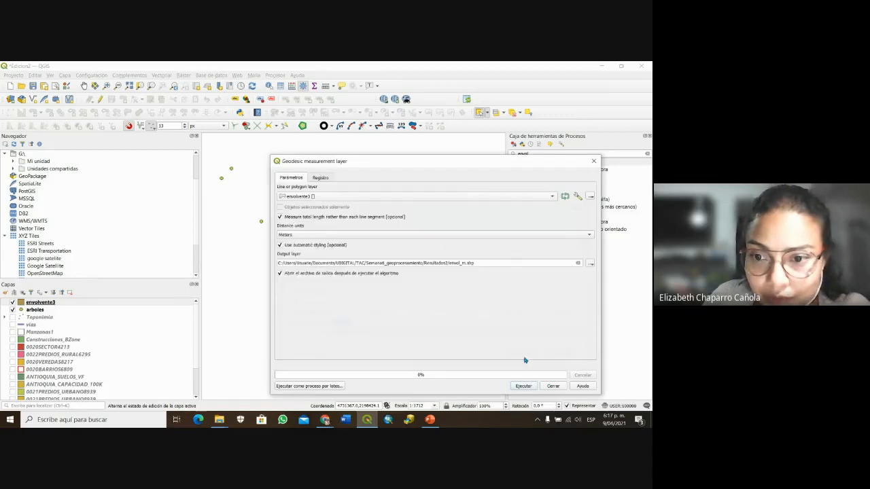
pyautogui.click(523, 386)
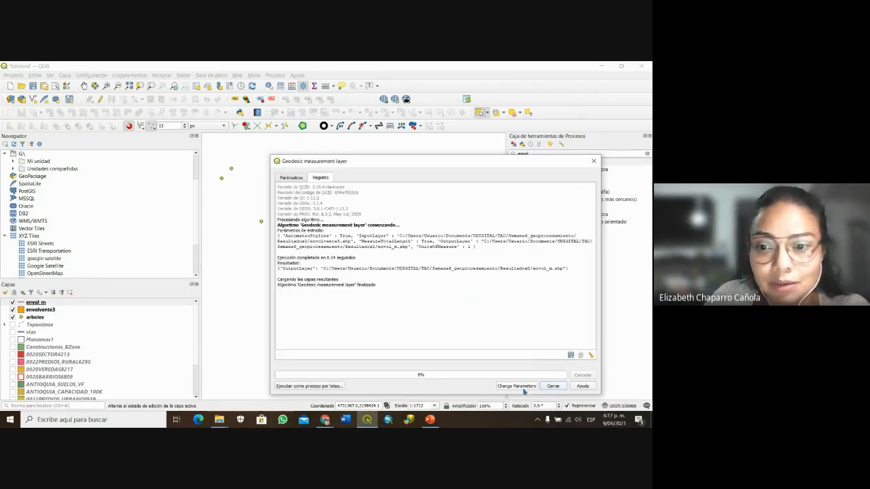
pyautogui.click(553, 386)
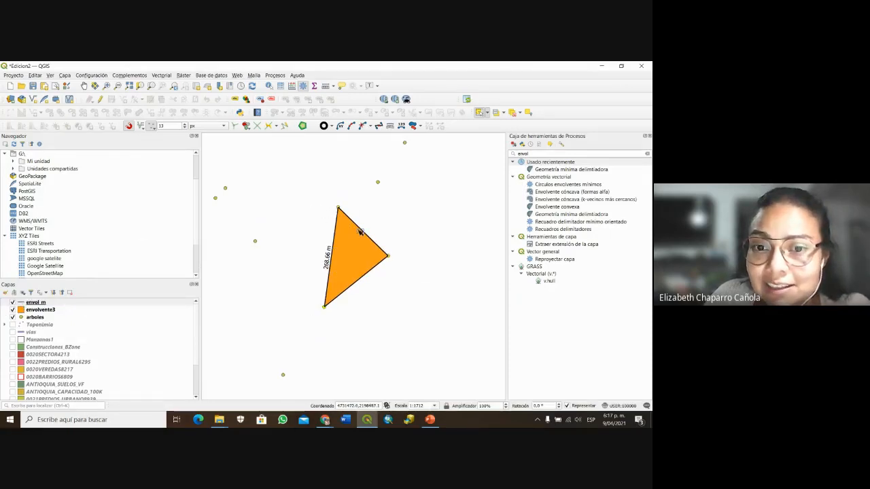
# Inspect the geodesic measurement label along the envolvente3 polygon on the map and save the project.
pyautogui.scroll(1, 360, 231)
pyautogui.scroll(-1, 360, 235)
pyautogui.scroll(1, 363, 272)
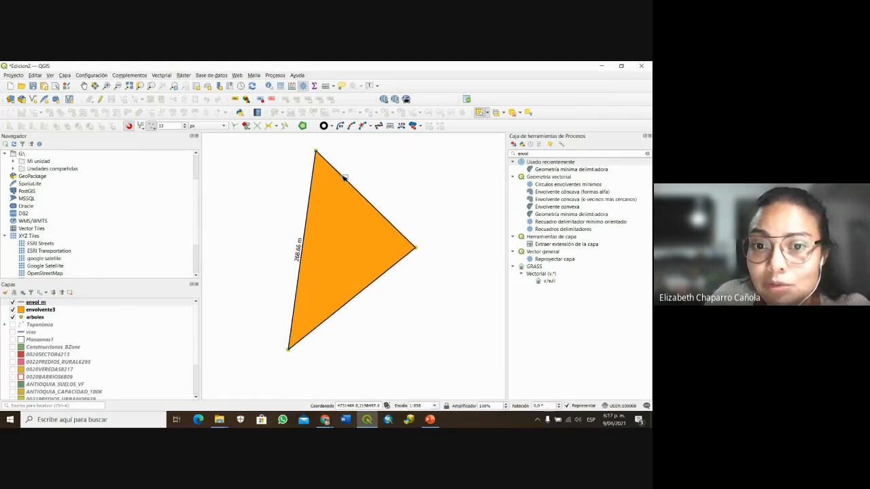
pyautogui.moveTo(379, 235); pyautogui.dragTo(401, 243)
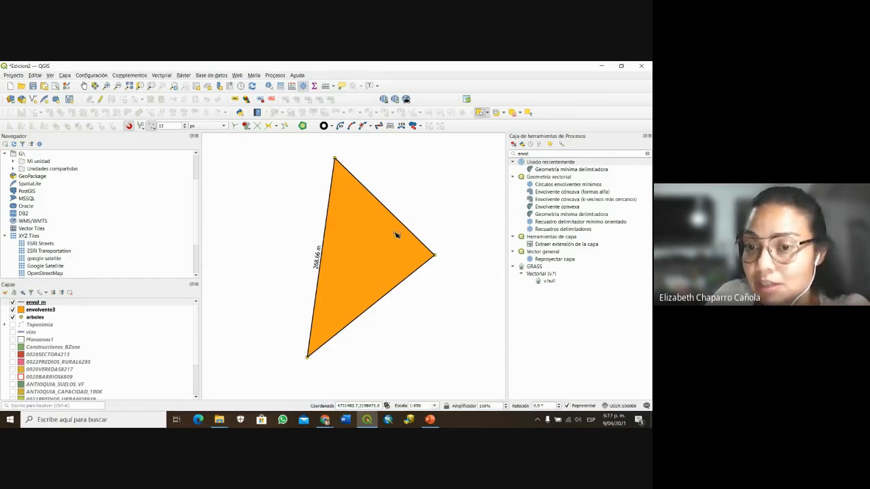
pyautogui.scroll(-1, 398, 237)
pyautogui.scroll(1, 396, 237)
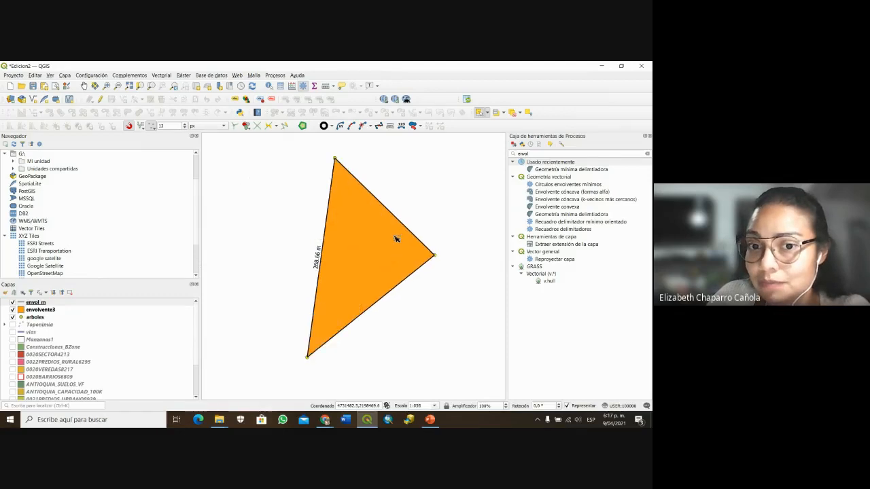
pyautogui.scroll(-1, 398, 238)
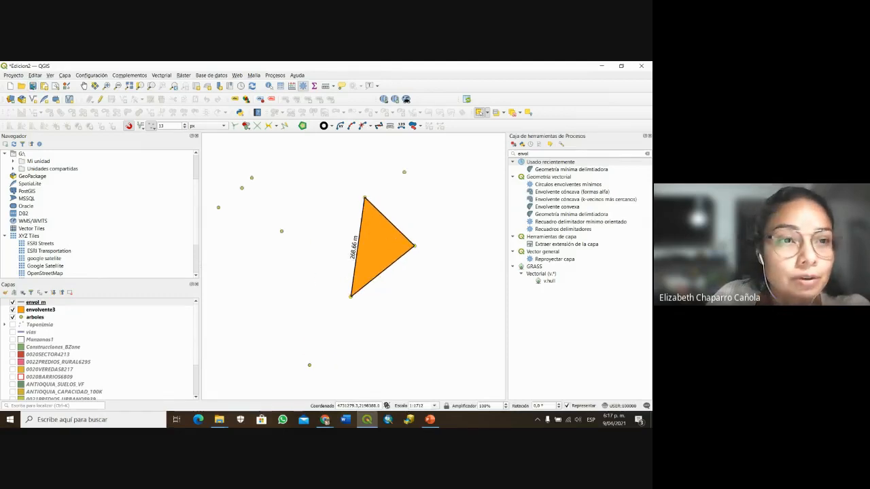
pyautogui.hotkey('ctrl', 's')
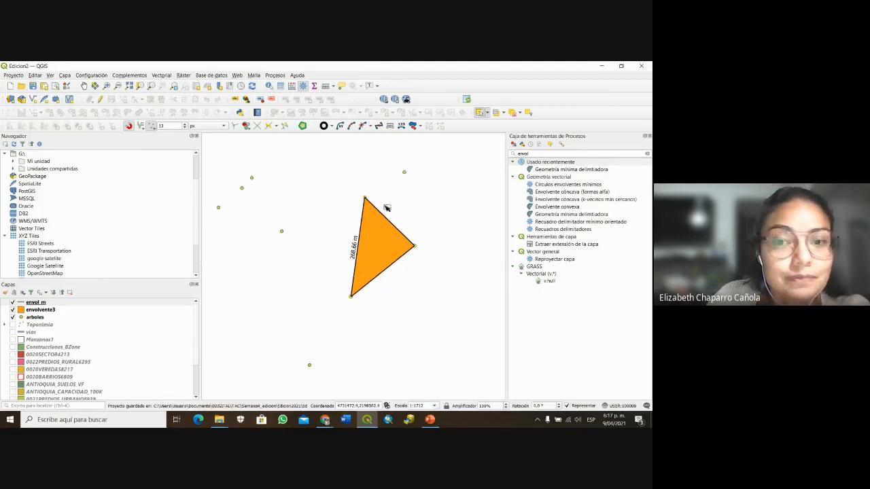
pyautogui.scroll(-1, 386, 208)
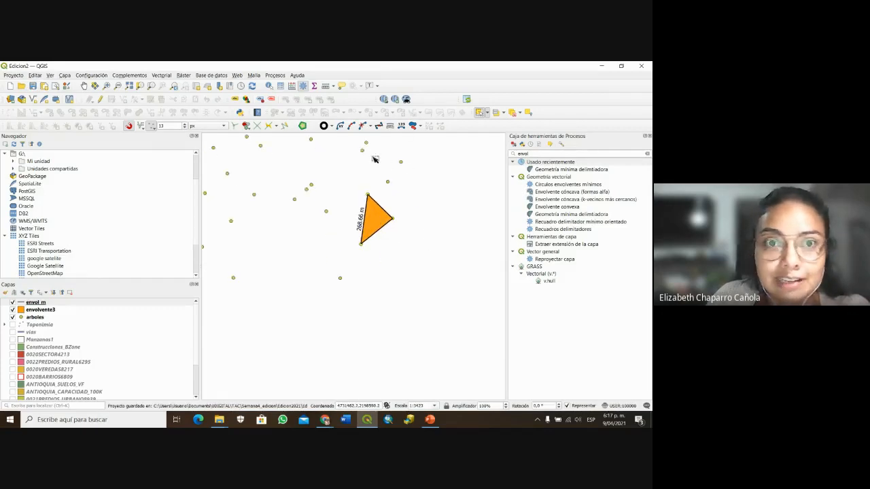
# Switch to the PowerPoint presentation and show the Eliminar polígonos seleccionados slide.
pyautogui.click(430, 419)
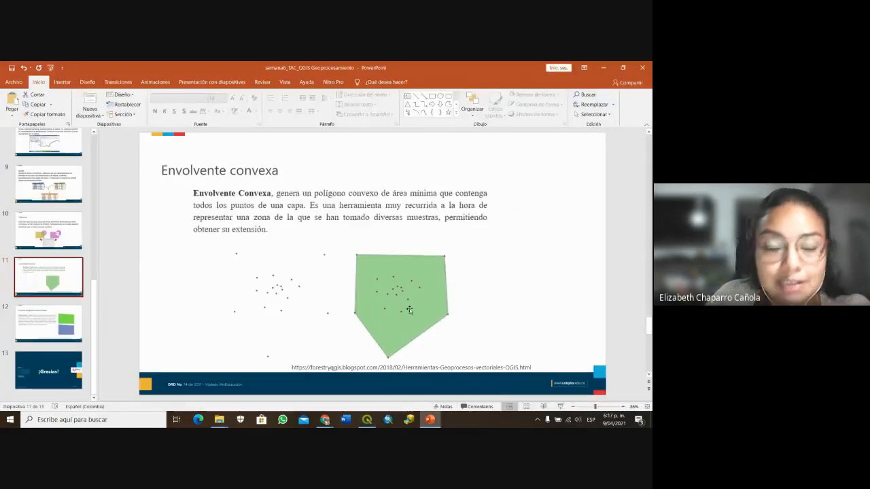
pyautogui.press('pagedown')
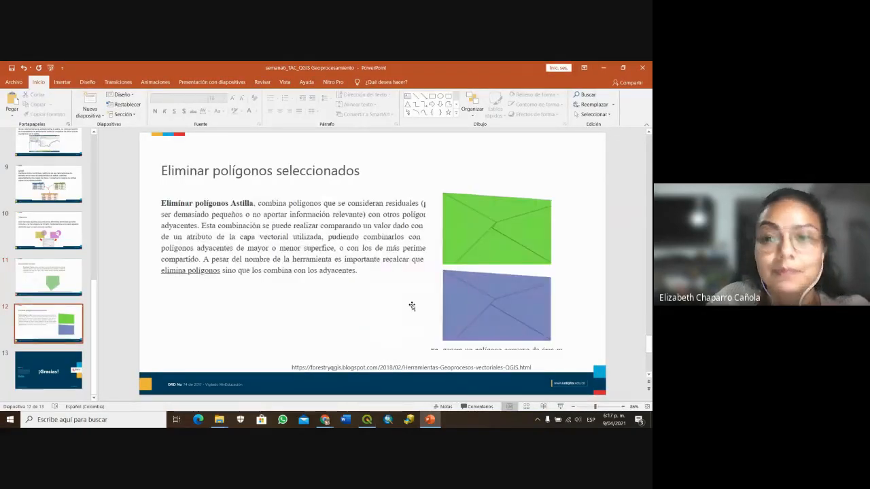
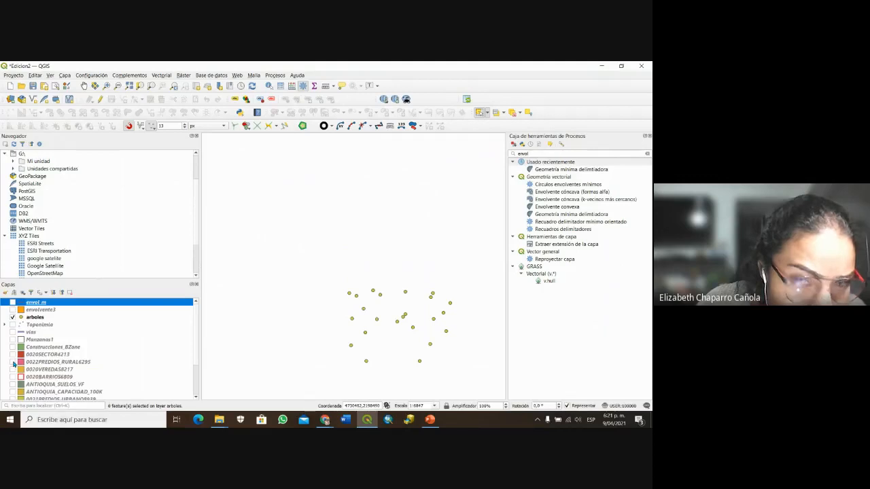
# With 0022PREDIOS_RURAL6295 displayed, select its small rectangular parcel near the road together with the large parcel surrounding it.
pyautogui.moveTo(399, 262); pyautogui.dragTo(296, 226)
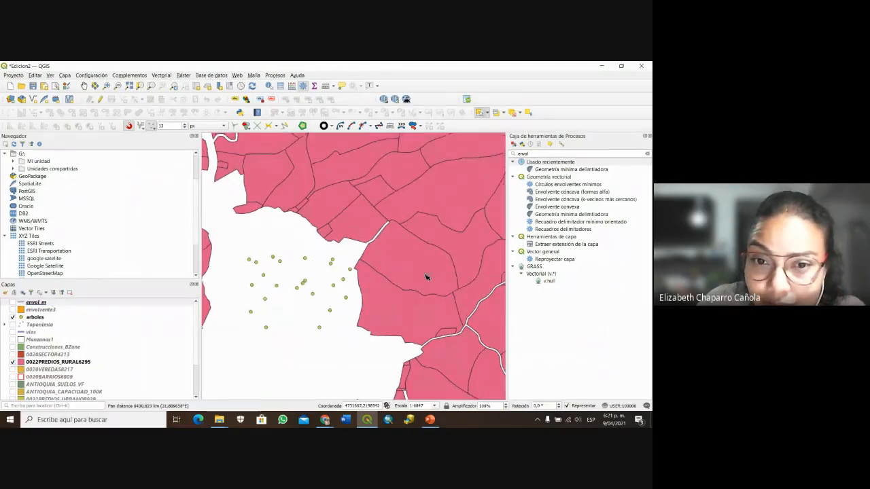
pyautogui.moveTo(426, 275); pyautogui.dragTo(373, 205)
pyautogui.moveTo(361, 311); pyautogui.dragTo(411, 201)
pyautogui.moveTo(364, 304); pyautogui.dragTo(381, 249)
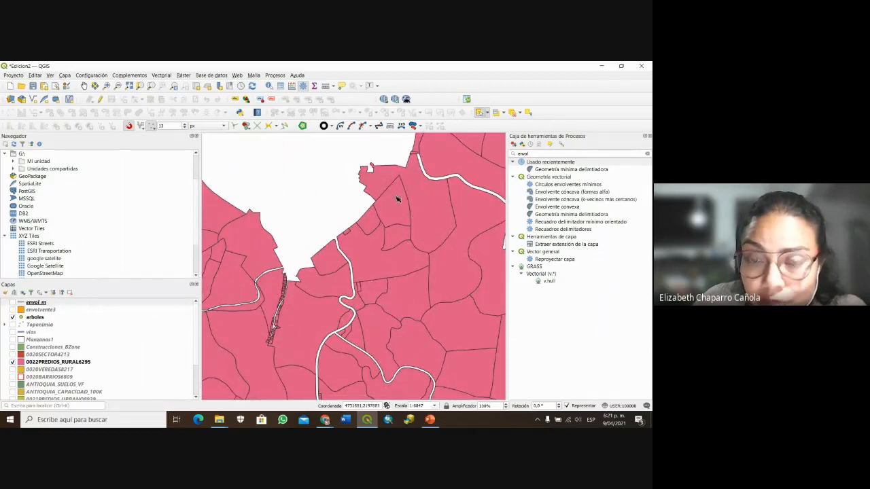
pyautogui.scroll(2, 374, 244)
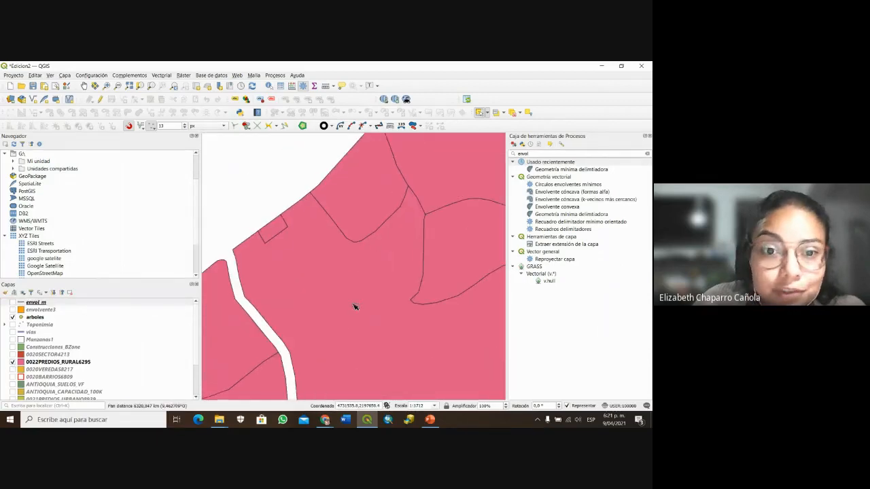
pyautogui.scroll(-1, 330, 258)
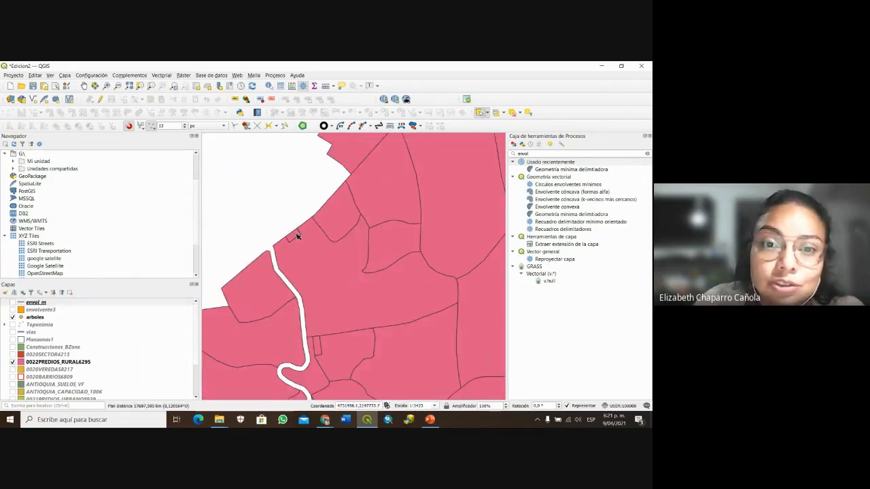
pyautogui.scroll(1, 311, 265)
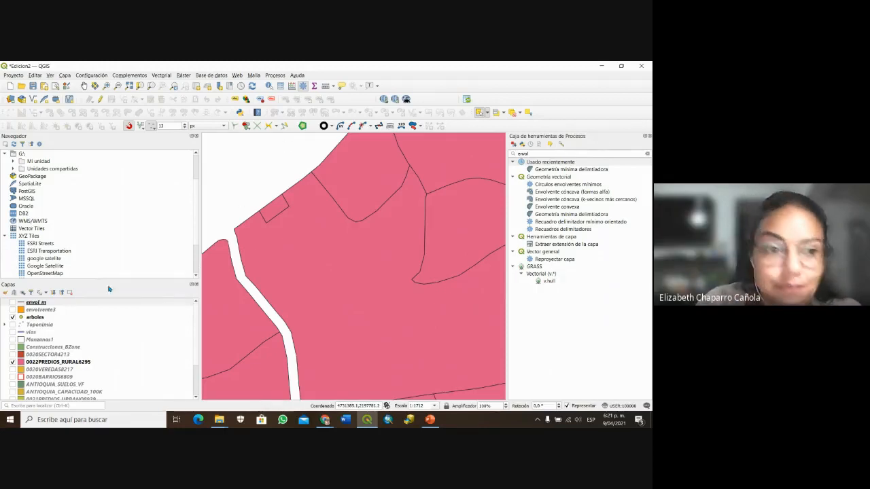
pyautogui.click(42, 363)
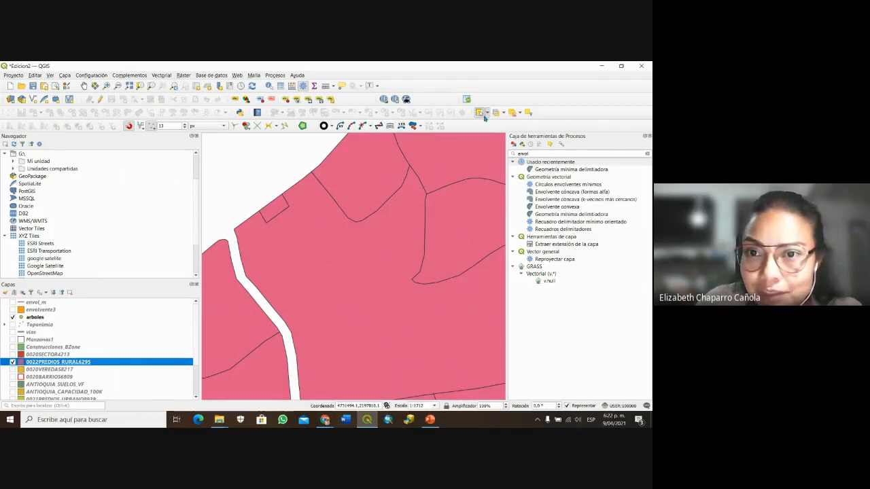
pyautogui.click(281, 230)
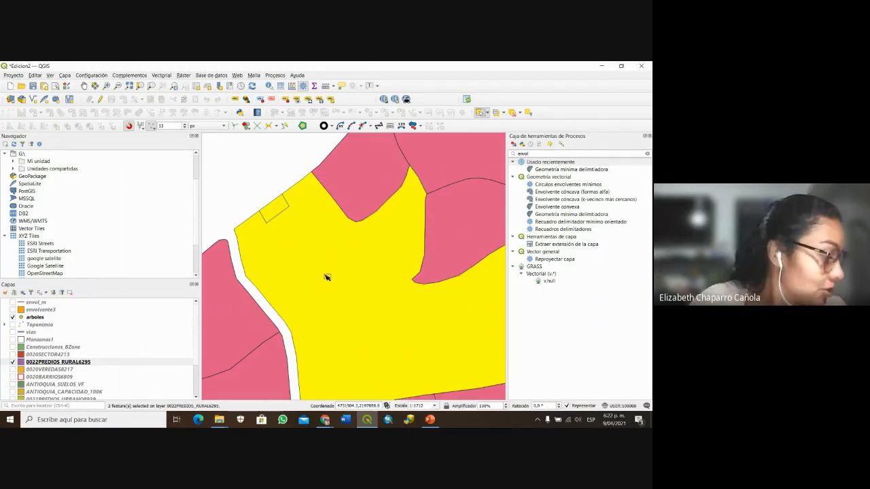
# Open the Eliminar los polígonos seleccionados tool for 0022PREDIOS_RURAL6295 and combine the selection with the neighbour having the Contorno común más grande.
pyautogui.moveTo(529, 155); pyautogui.dragTo(502, 155)
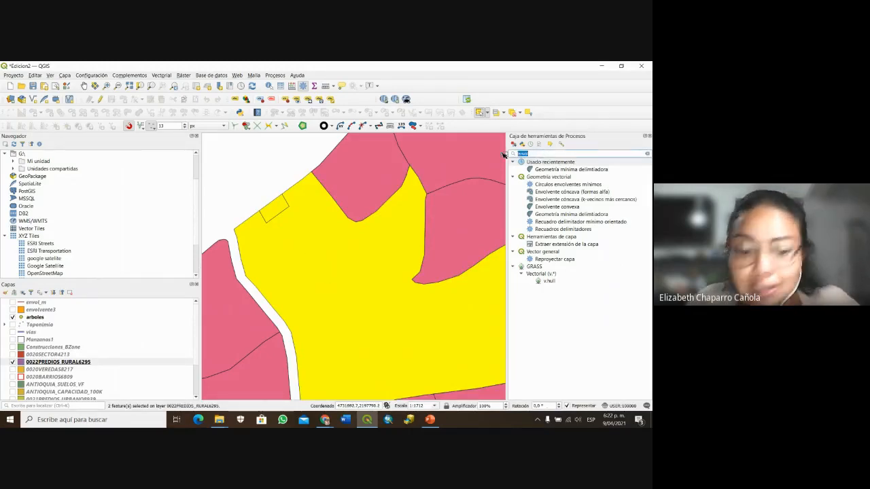
pyautogui.write('elim')
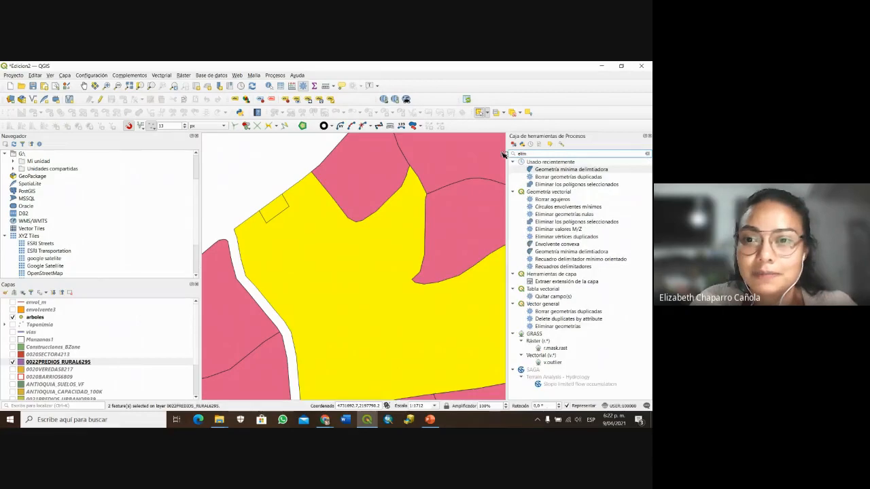
pyautogui.write('ina')
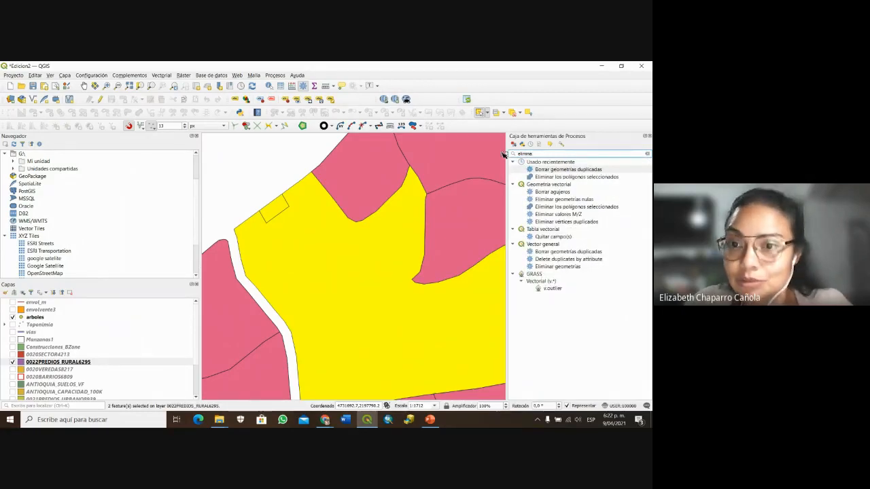
pyautogui.doubleClick(555, 178)
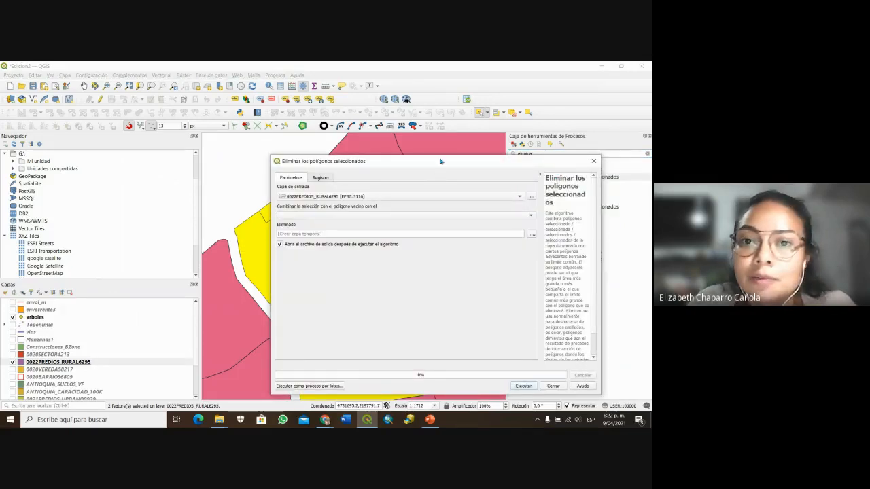
pyautogui.moveTo(442, 160); pyautogui.dragTo(441, 252)
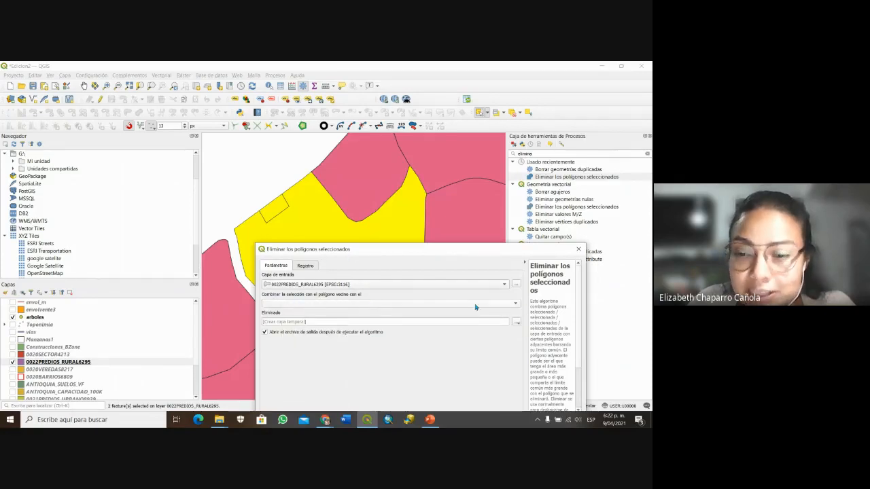
pyautogui.click(516, 304)
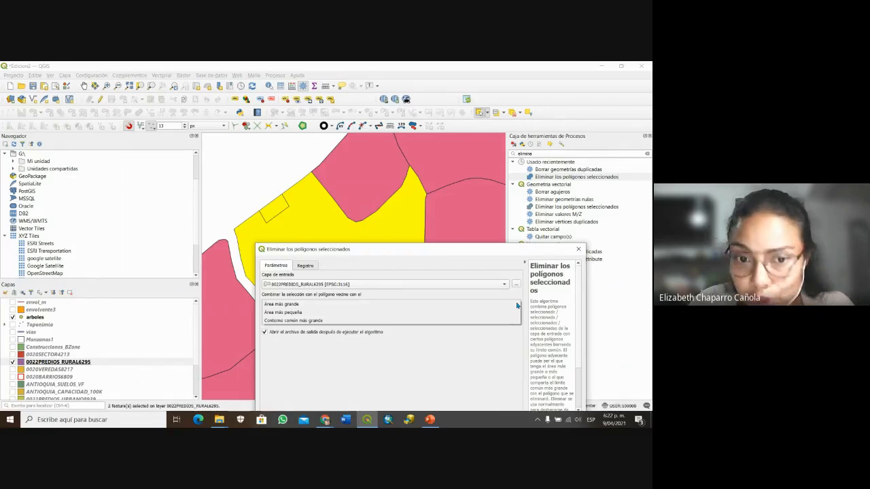
pyautogui.click(375, 321)
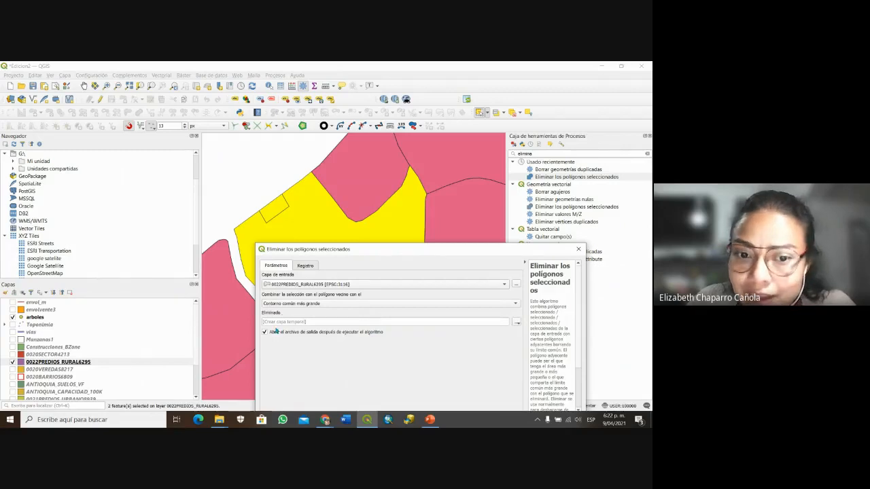
# Set the Eliminado output to a shapefile named eliminado_pol in the Resultados2 folder and run the algorithm.
pyautogui.click(517, 322)
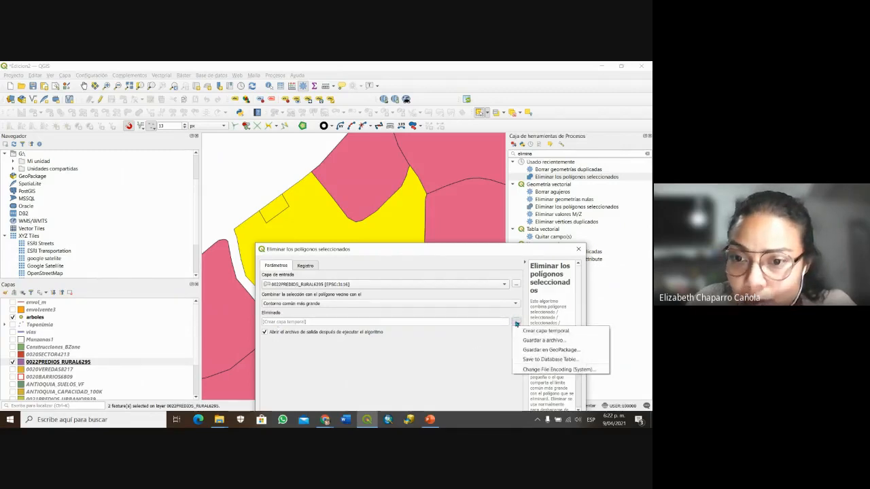
pyautogui.click(528, 339)
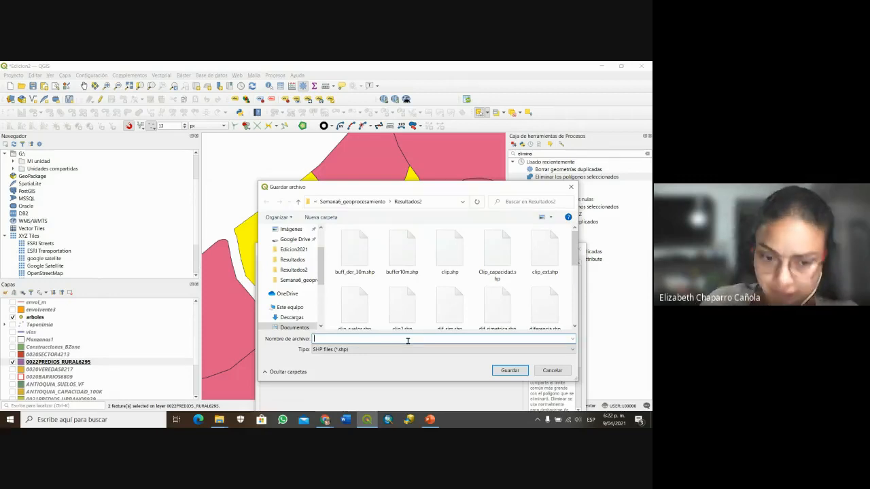
pyautogui.write('eliminado_pol')
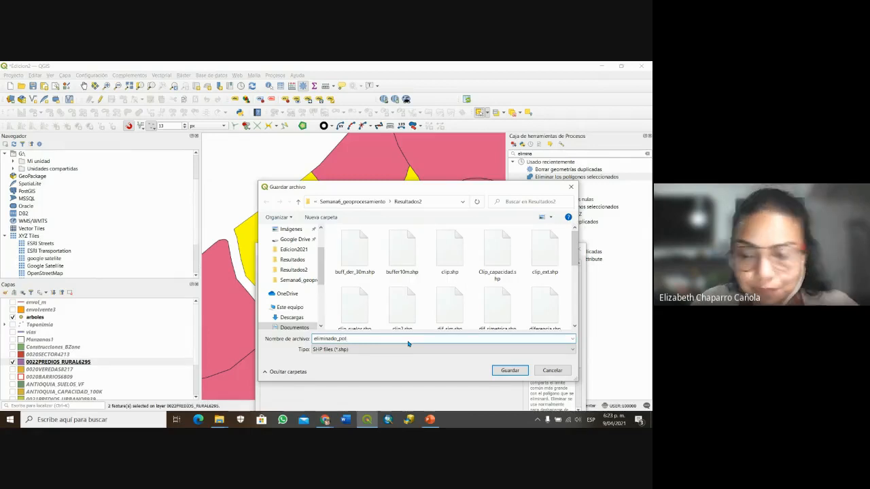
pyautogui.click(513, 370)
pyautogui.moveTo(489, 253); pyautogui.dragTo(430, 123)
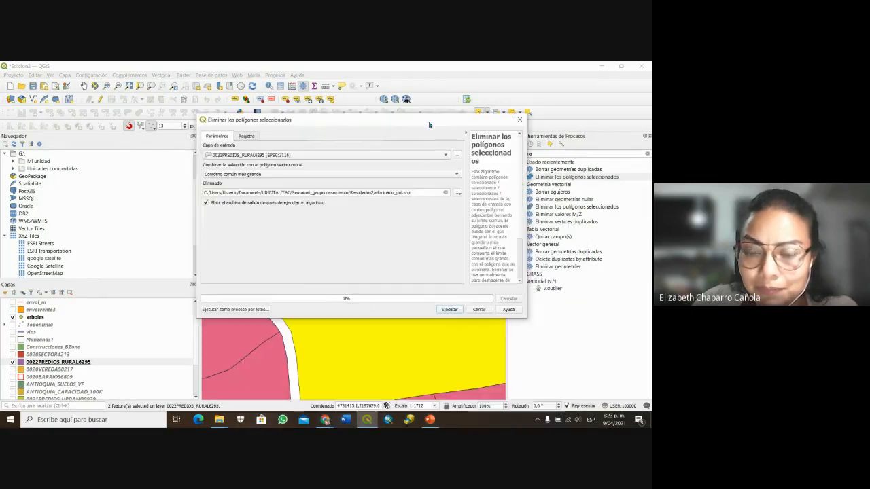
pyautogui.click(449, 309)
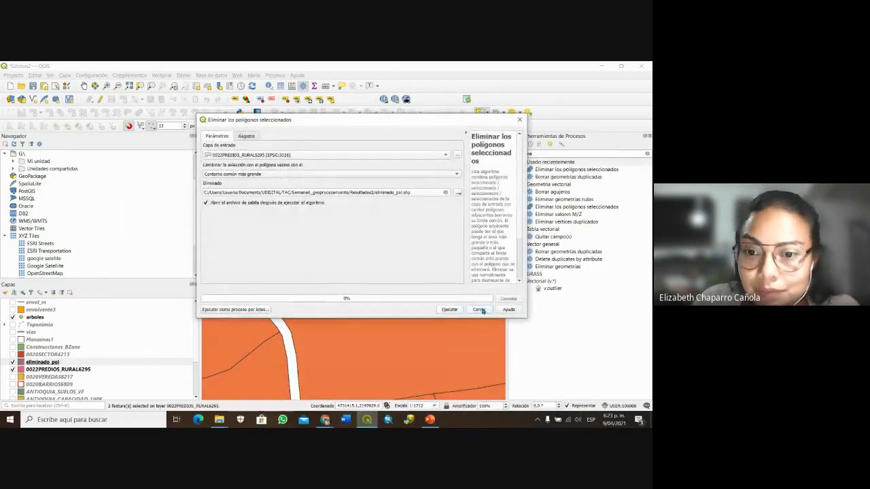
# Close the Eliminar los polígonos seleccionados dialog and examine the merged parcels of eliminado_pol near the road and around it.
pyautogui.click(479, 309)
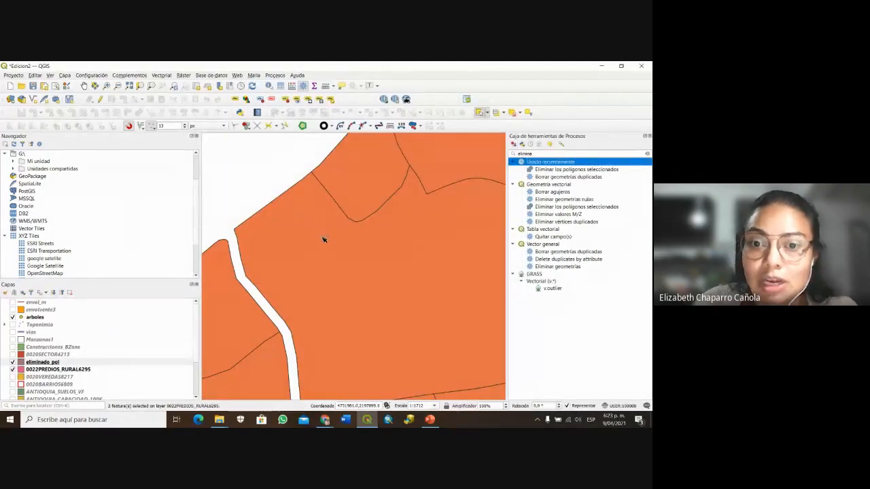
pyautogui.scroll(-1, 323, 237)
pyautogui.scroll(-1, 322, 237)
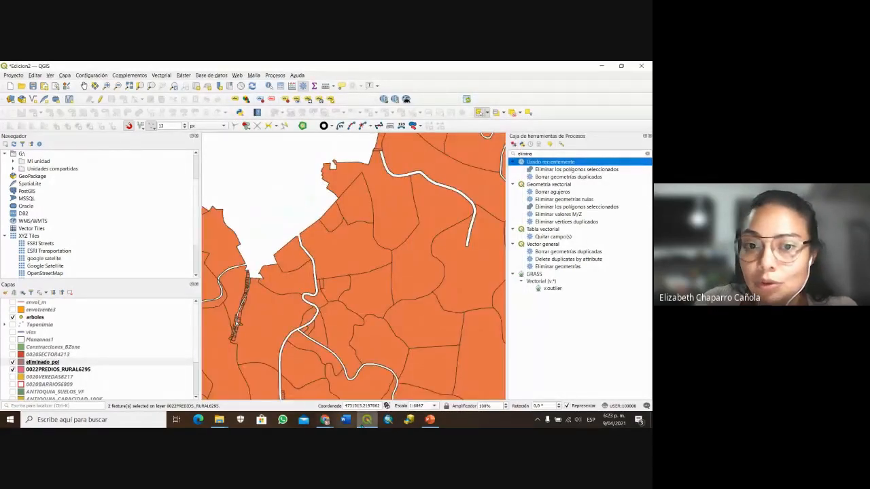
pyautogui.moveTo(367, 421)
pyautogui.scroll(1, 320, 210)
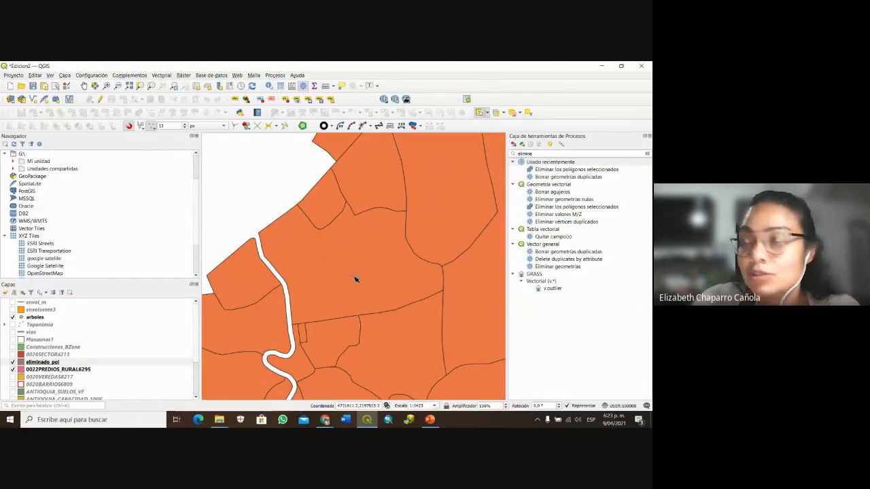
pyautogui.moveTo(405, 292); pyautogui.dragTo(333, 267)
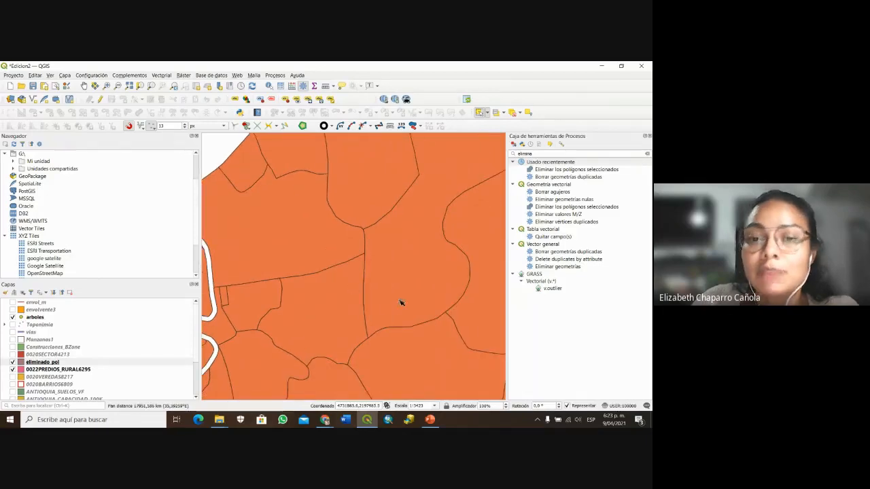
pyautogui.moveTo(401, 303); pyautogui.dragTo(351, 265)
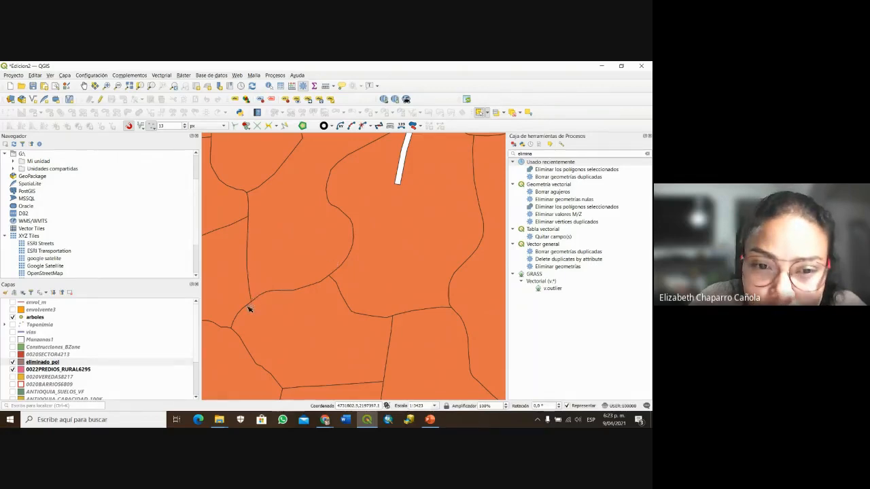
# Review the columns in the attribute table of 0022PREDIOS_RURAL6295 as far as TOTAL_AREA, and close the table.
pyautogui.rightClick(46, 369)
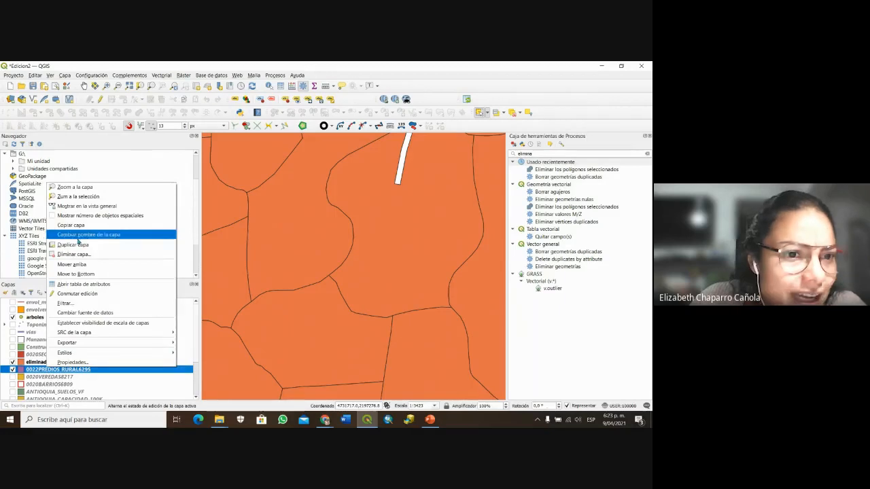
pyautogui.click(82, 284)
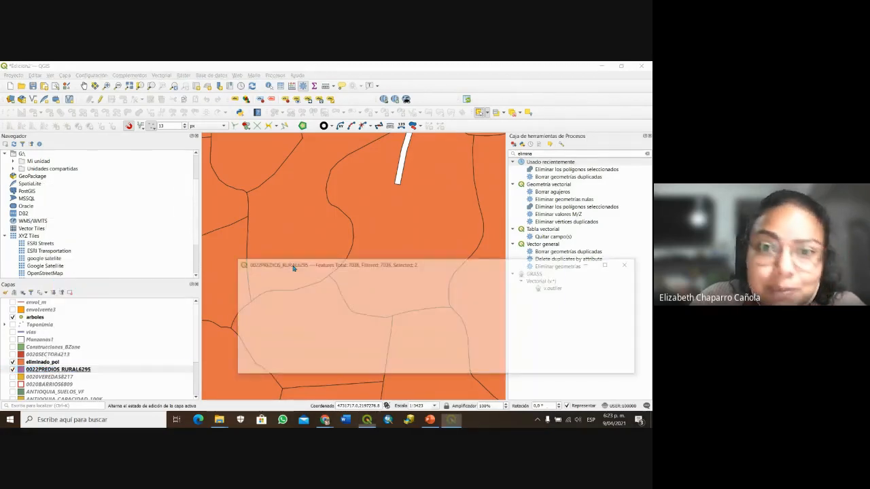
pyautogui.moveTo(293, 267); pyautogui.dragTo(23, 166)
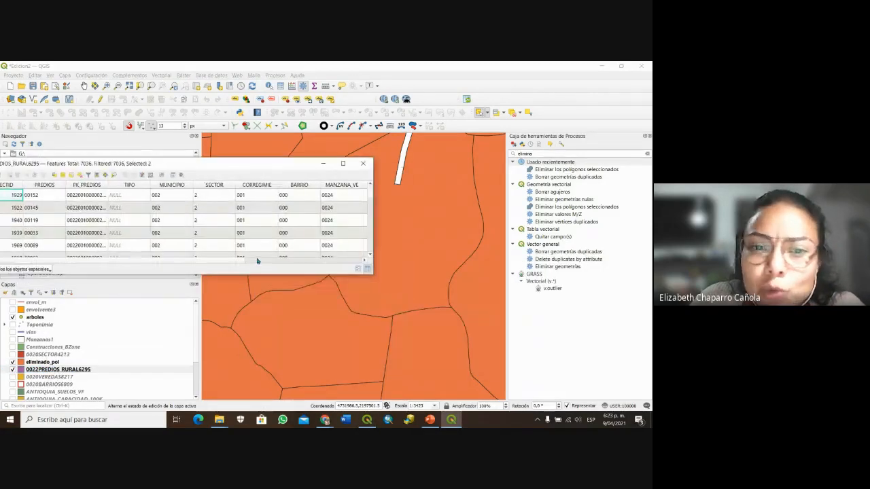
pyautogui.moveTo(234, 261); pyautogui.dragTo(360, 263)
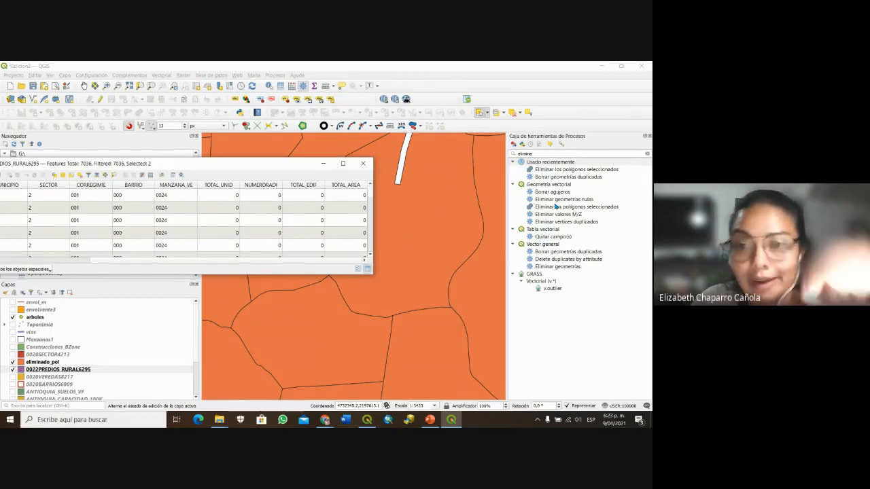
pyautogui.click(365, 165)
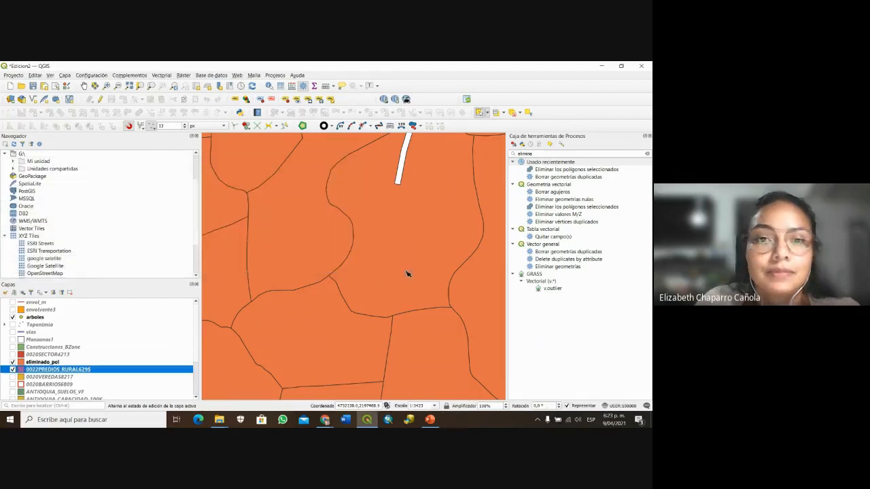
# Save the Edicion2 project and hide the 0022PREDIOS_RURAL6295 layer.
pyautogui.scroll(-1, 408, 273)
pyautogui.scroll(-2, 408, 274)
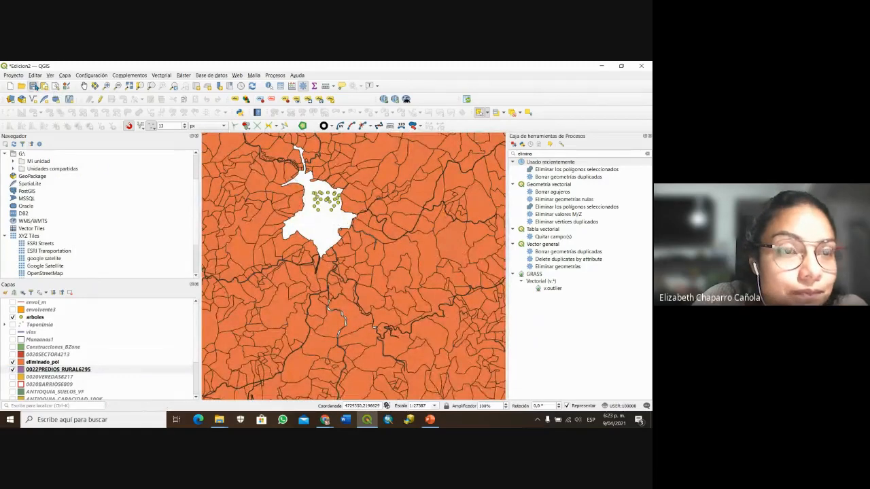
pyautogui.click(33, 86)
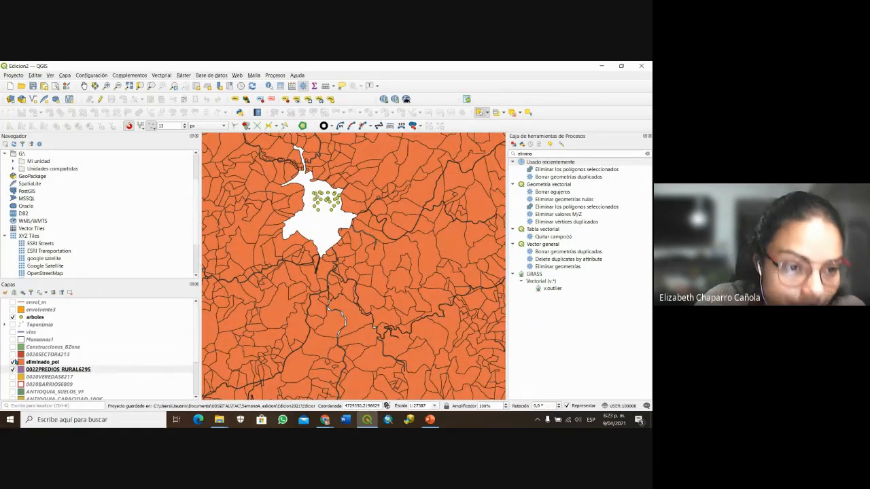
pyautogui.click(12, 369)
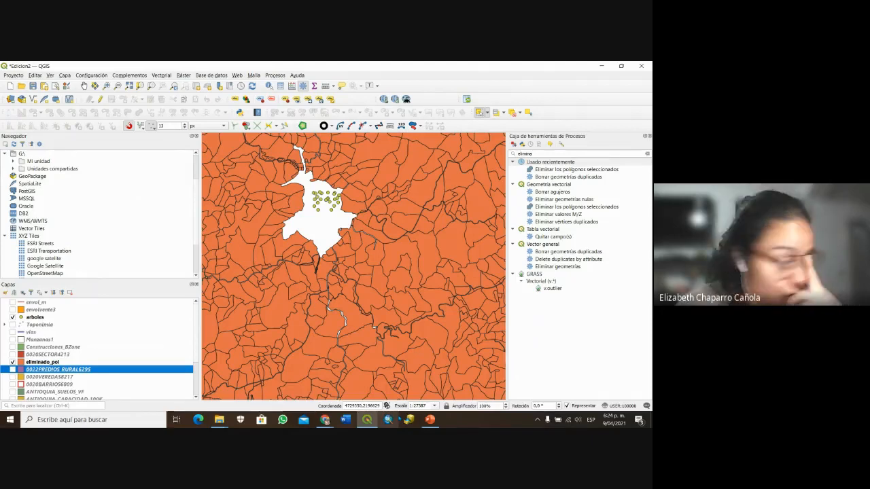
# Switch to the PowerPoint presentation and show the Buffer (áreas de influencia) slide.
pyautogui.click(429, 419)
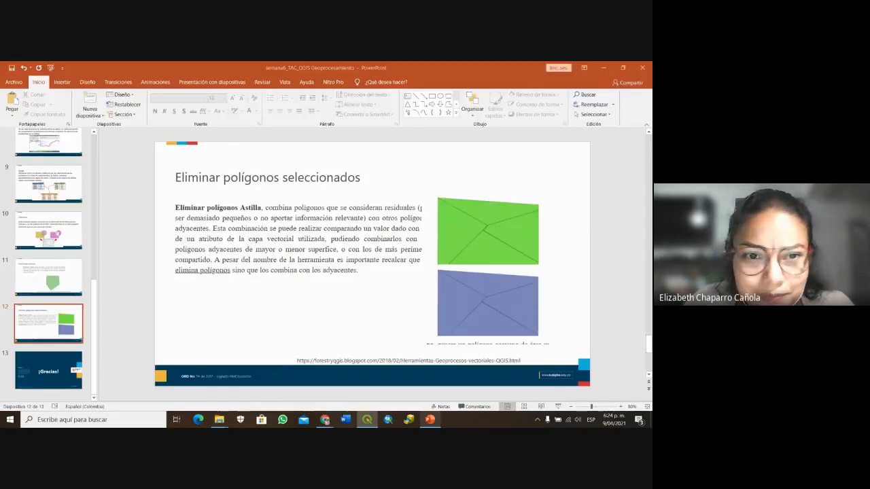
pyautogui.scroll(-3, 295, 293)
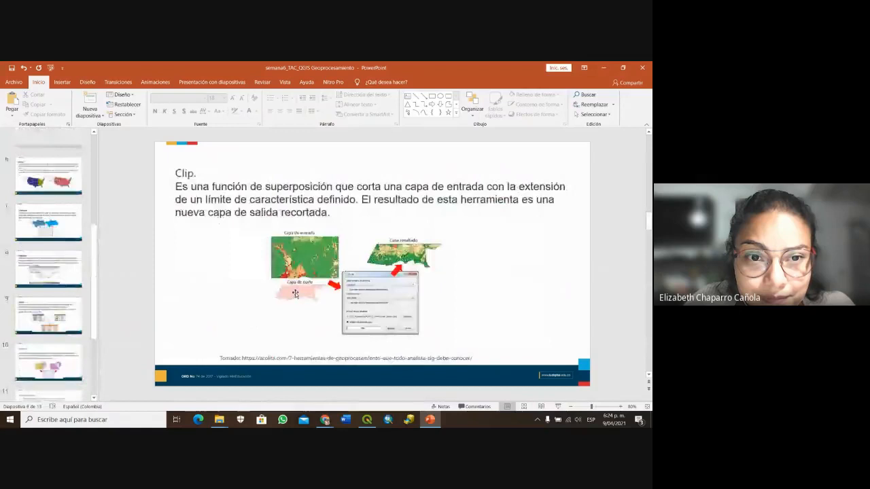
pyautogui.scroll(4, 295, 292)
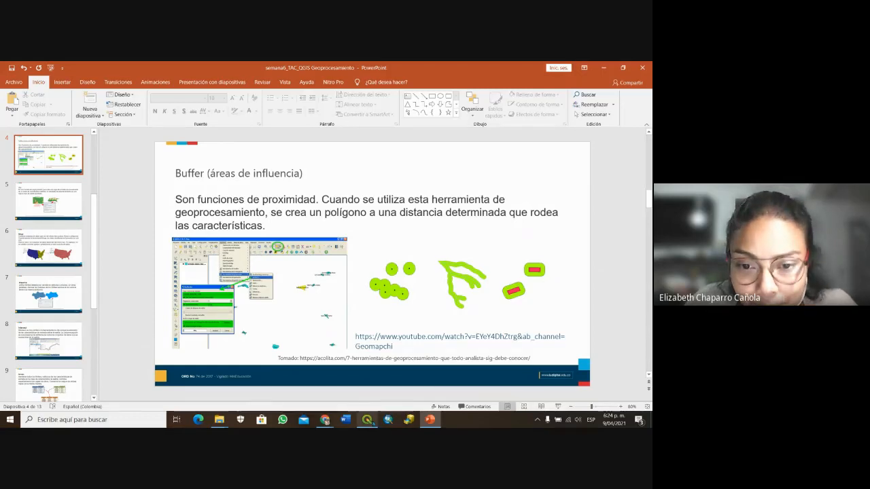
# Return to QGIS, hide eliminado_pol and display the vias layer around the tree points.
pyautogui.moveTo(367, 419)
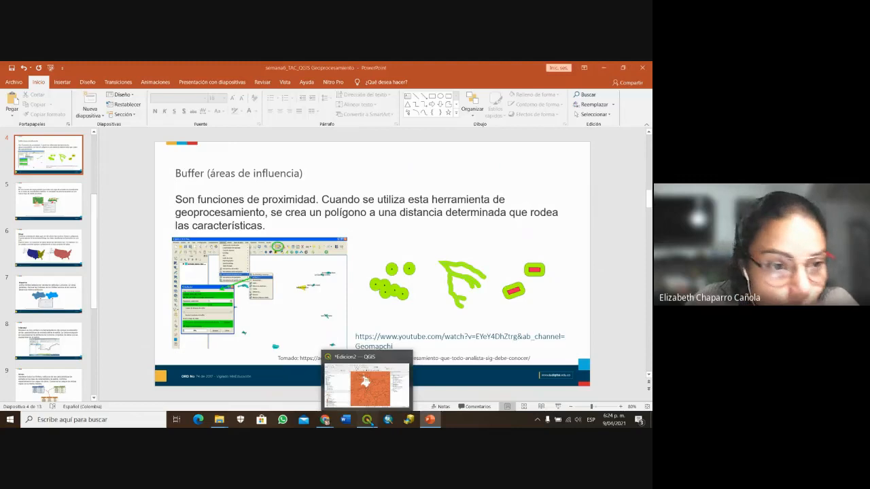
pyautogui.click(366, 420)
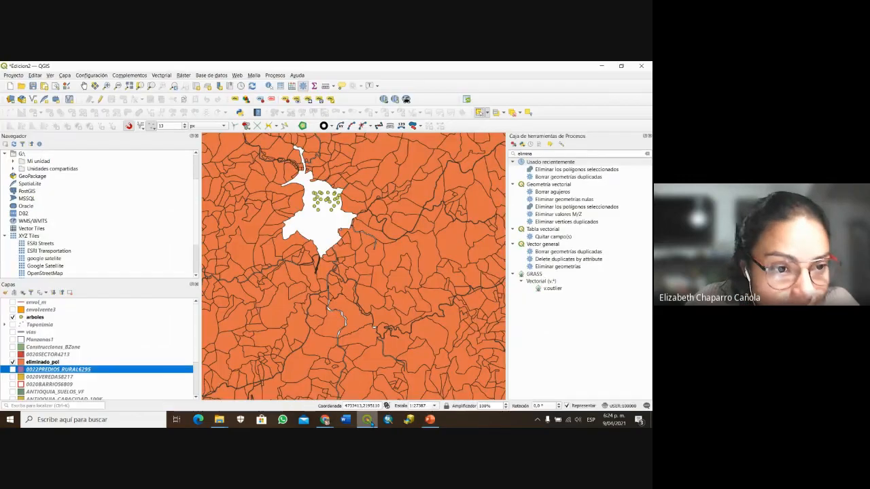
pyautogui.click(13, 361)
pyautogui.scroll(-3, 62, 377)
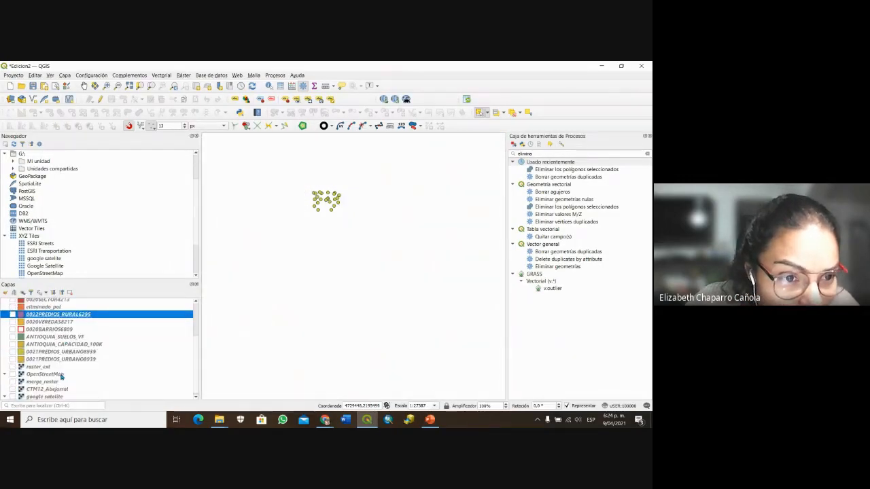
pyautogui.scroll(3, 62, 378)
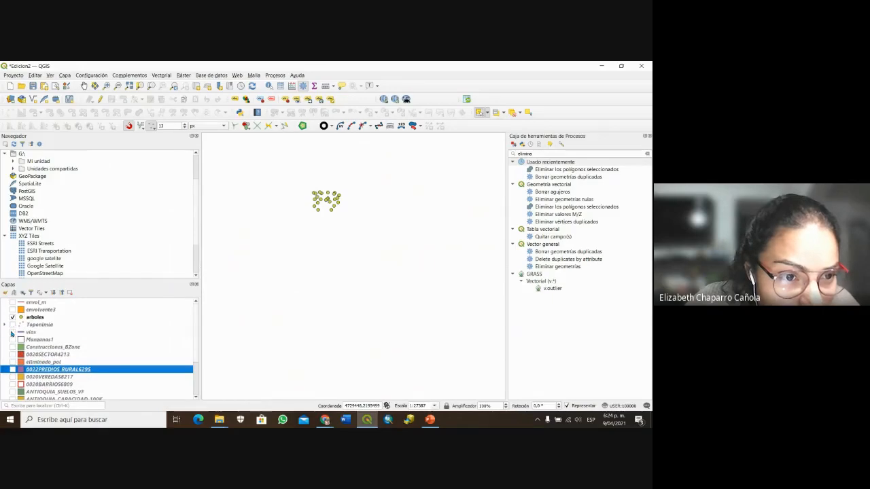
pyautogui.click(12, 332)
pyautogui.scroll(2, 297, 202)
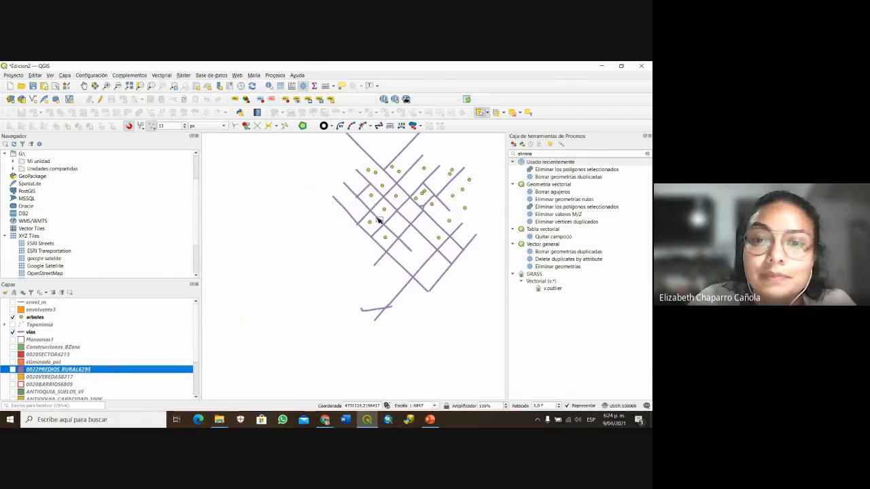
pyautogui.moveTo(409, 191); pyautogui.dragTo(384, 278)
pyautogui.scroll(1, 385, 275)
pyautogui.moveTo(406, 250); pyautogui.dragTo(395, 291)
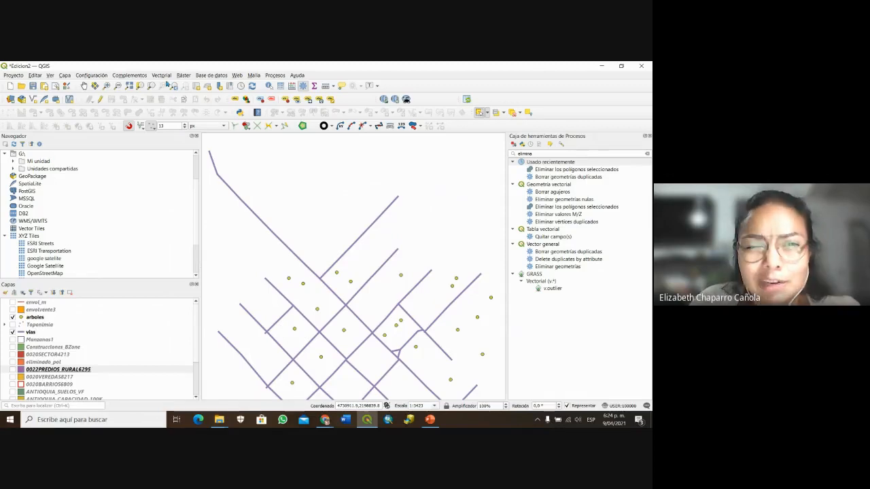
# Look through the vector geoprocessing tools and search the processing toolbox for buffer.
pyautogui.click(165, 76)
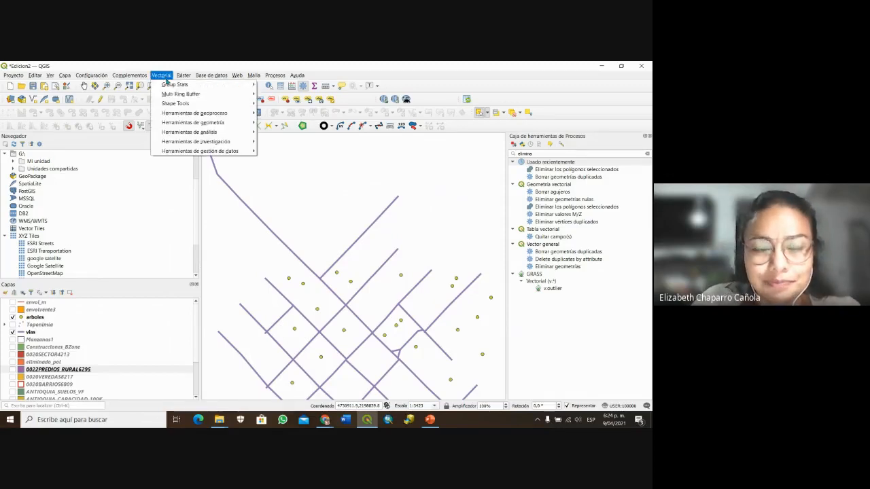
pyautogui.moveTo(178, 103)
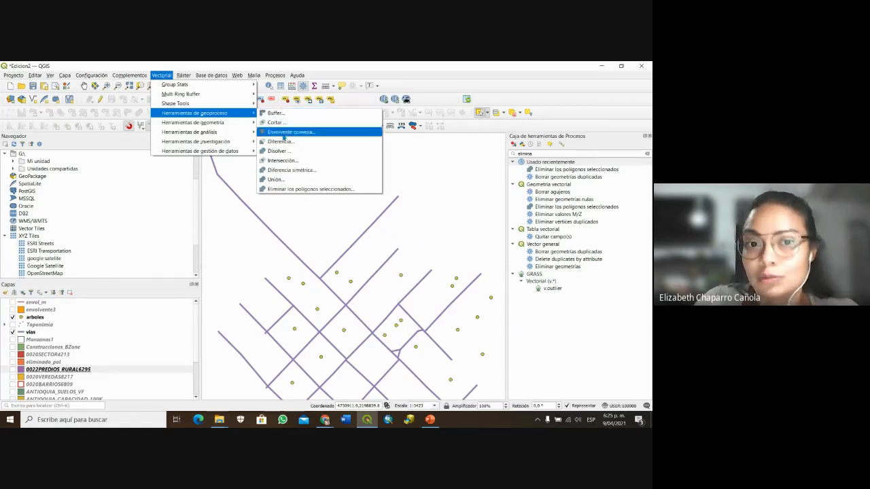
pyautogui.click(536, 153)
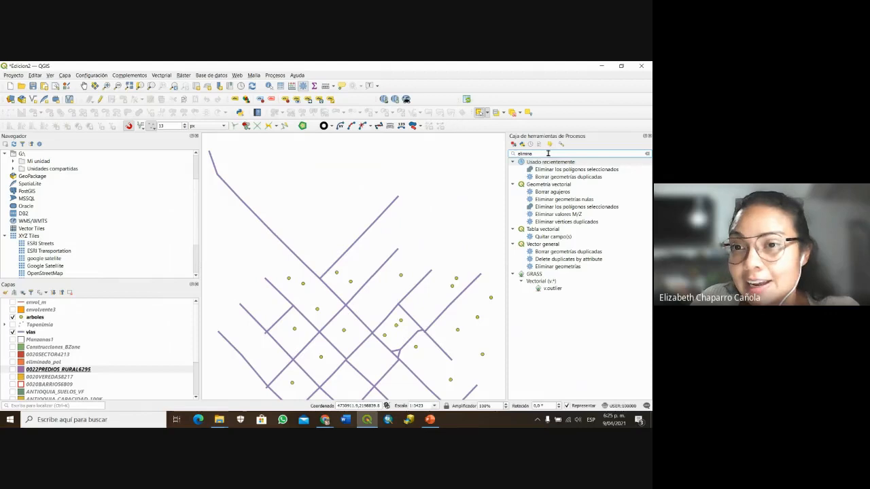
pyautogui.press('BackSpace')
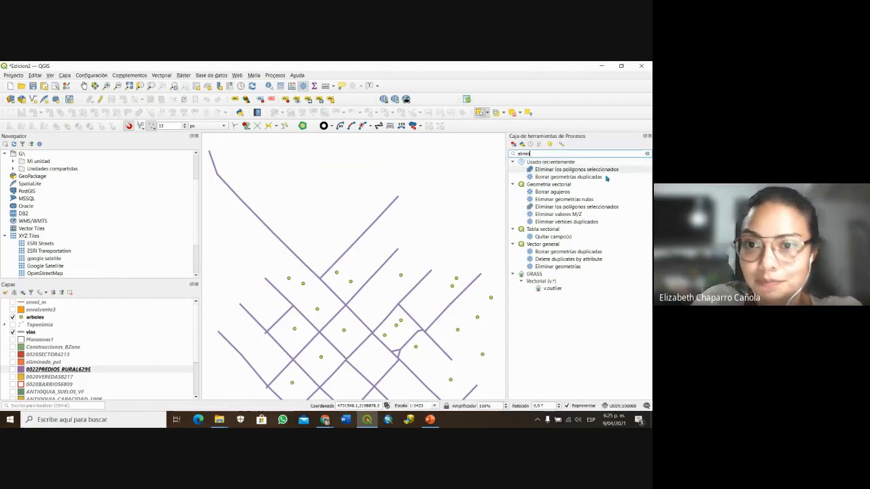
pyautogui.press('BackSpace')
pyautogui.press('BackSpace')
pyautogui.press('BackSpace')
pyautogui.press('BackSpace')
pyautogui.press('BackSpace')
pyautogui.press('BackSpace')
pyautogui.write('buffer')
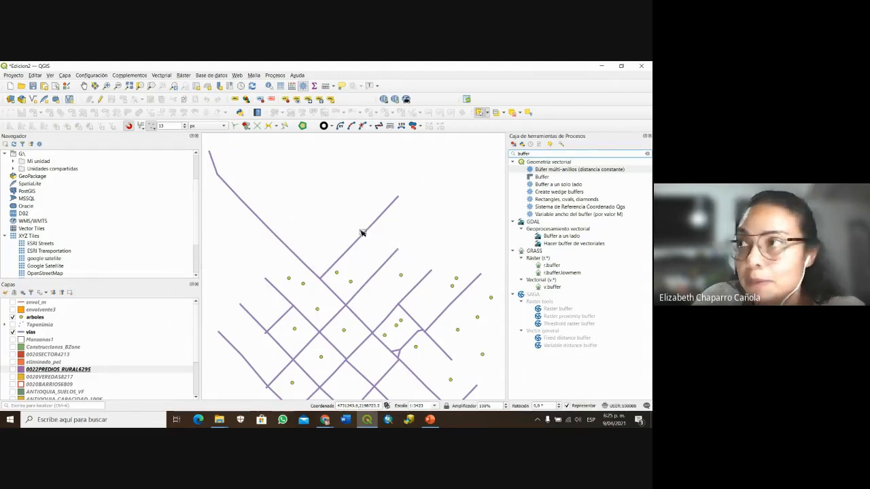
pyautogui.scroll(1, 362, 232)
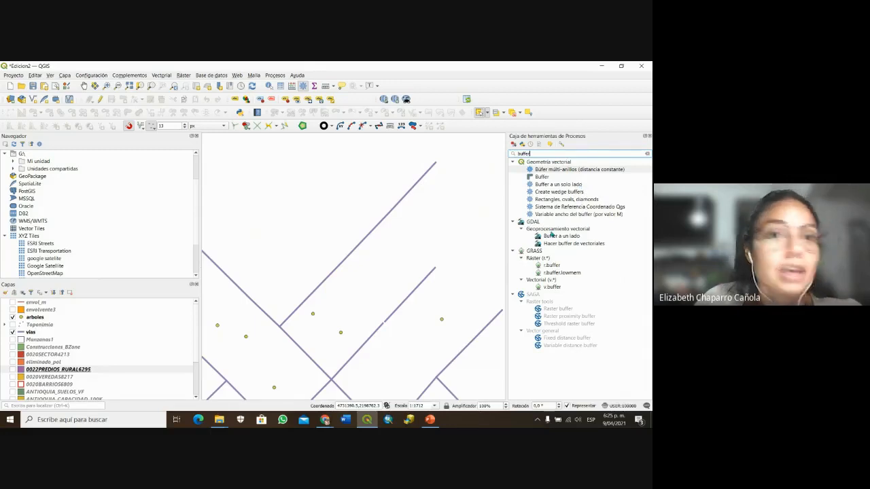
# Search the plugin manager for multi ring buffer to check the Multi Ring Buffer plugin, and close the manager.
pyautogui.click(135, 75)
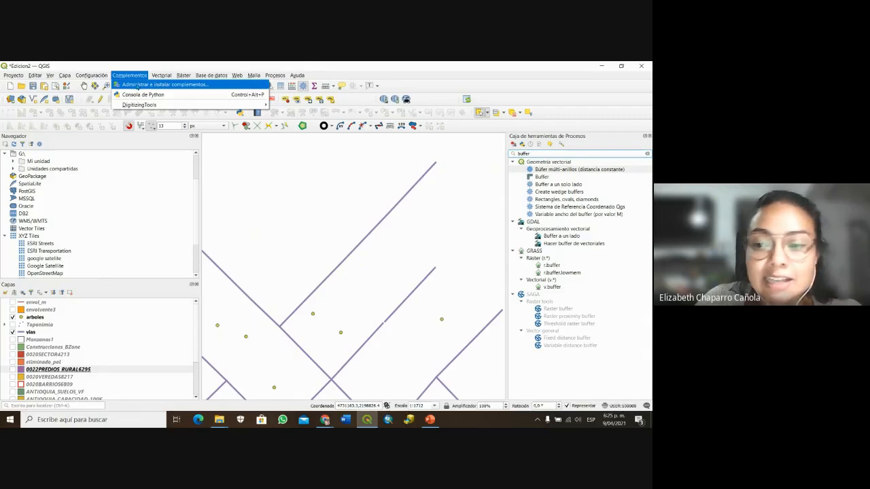
pyautogui.click(136, 85)
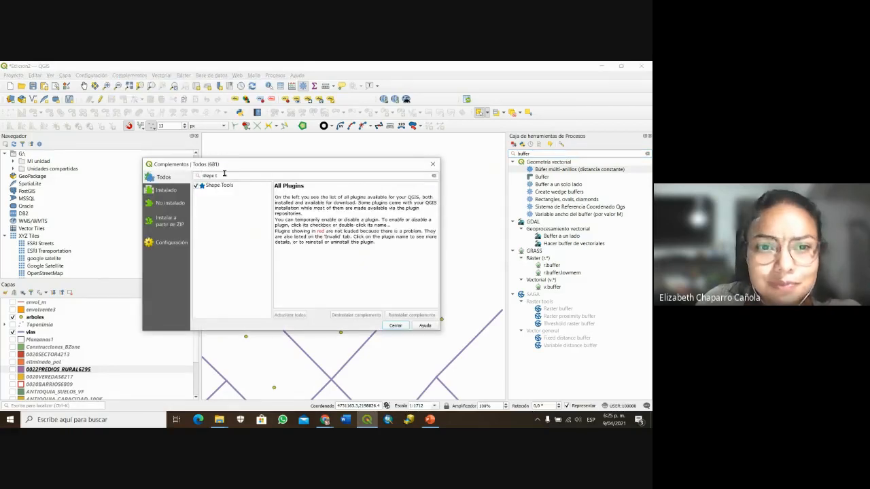
pyautogui.moveTo(224, 175); pyautogui.dragTo(194, 175)
pyautogui.press('BackSpace')
pyautogui.write('m')
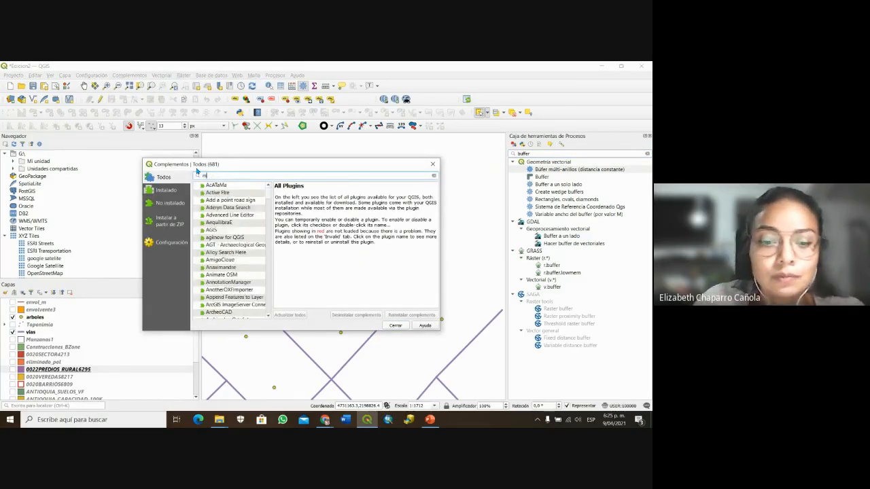
pyautogui.write('ulti')
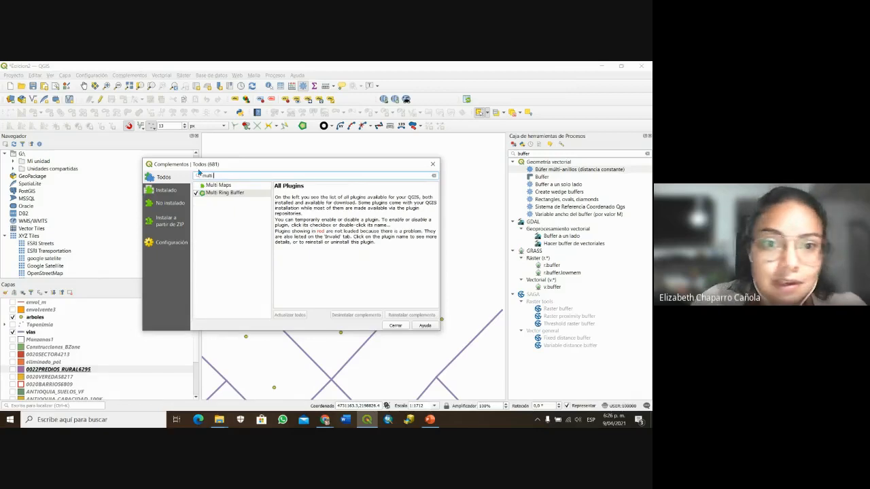
pyautogui.write(' ring buffer')
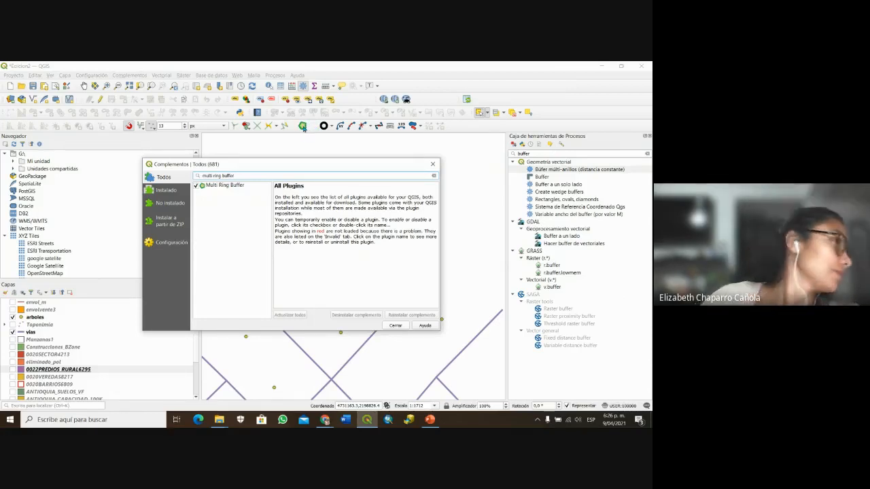
pyautogui.click(395, 325)
pyautogui.moveTo(460, 342); pyautogui.dragTo(428, 319)
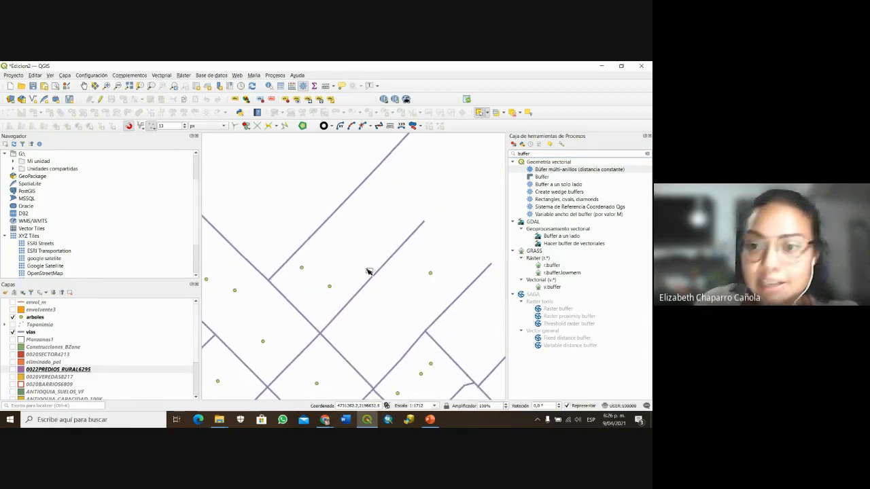
pyautogui.moveTo(386, 249); pyautogui.dragTo(414, 267)
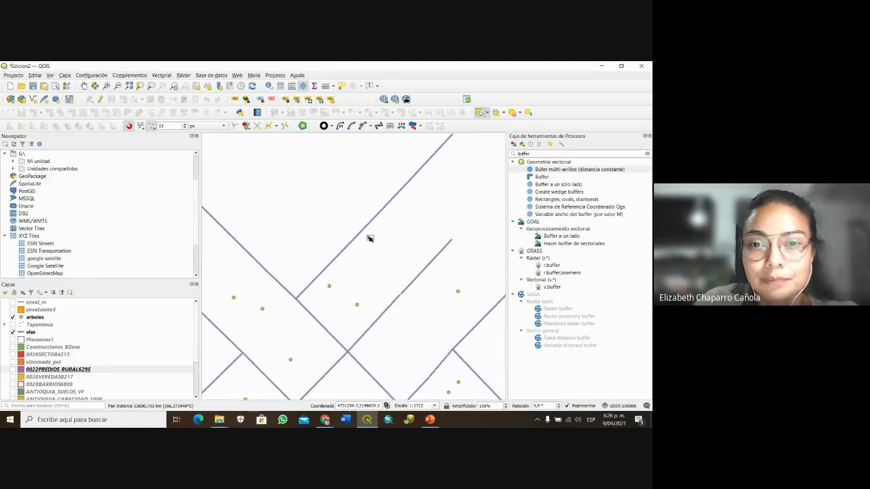
# Display the Manzanas1 layer beneath the vias and tree points.
pyautogui.scroll(-1, 421, 270)
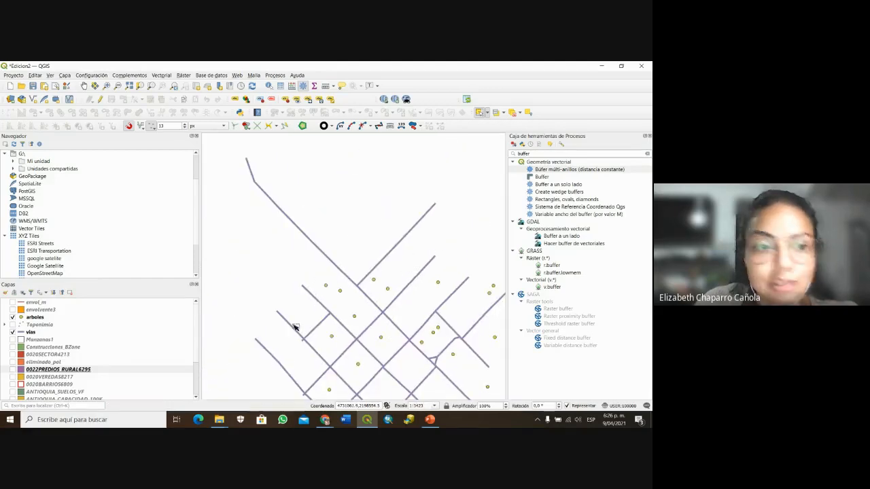
pyautogui.scroll(-3, 66, 379)
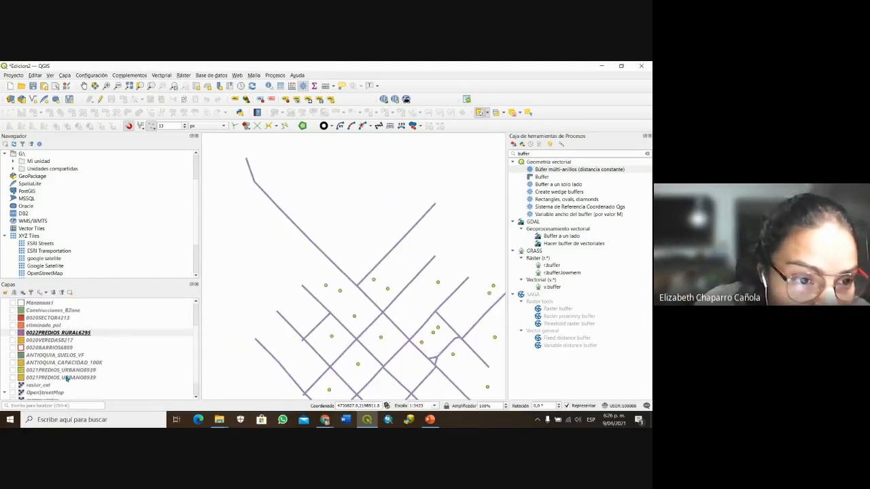
pyautogui.scroll(3, 66, 379)
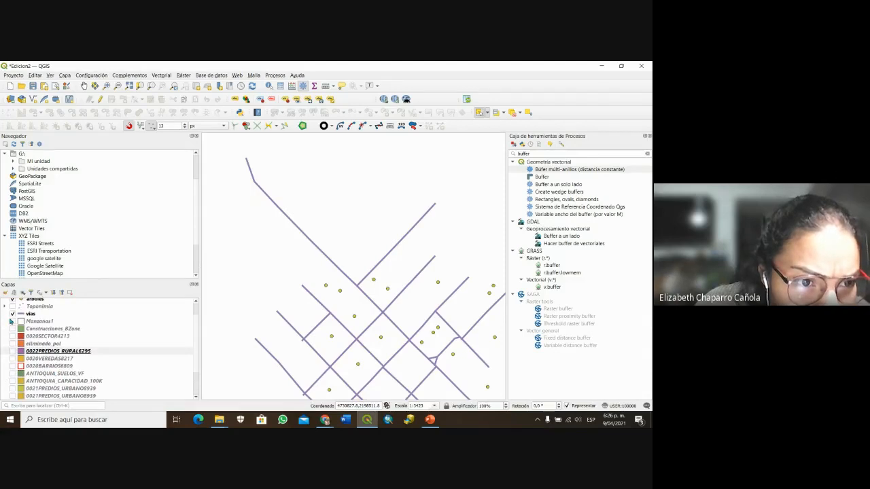
pyautogui.click(12, 322)
pyautogui.moveTo(281, 309); pyautogui.dragTo(265, 240)
pyautogui.moveTo(344, 272); pyautogui.dragTo(376, 346)
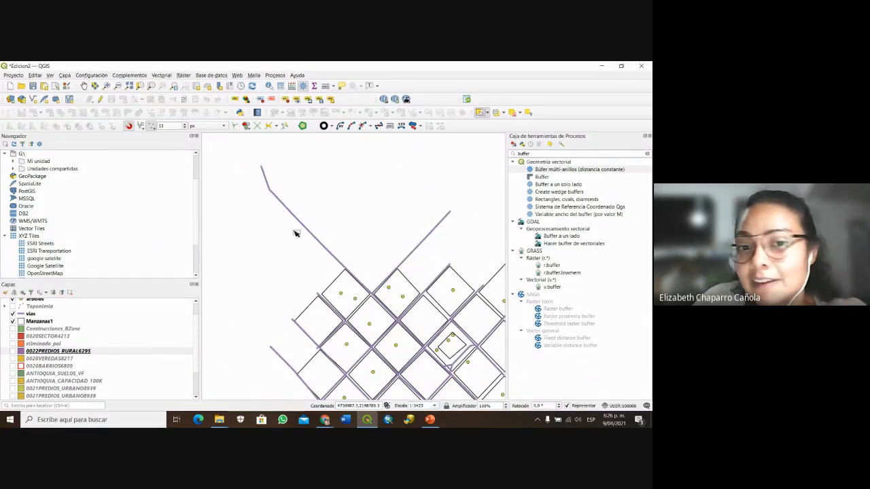
pyautogui.moveTo(365, 287); pyautogui.dragTo(342, 255)
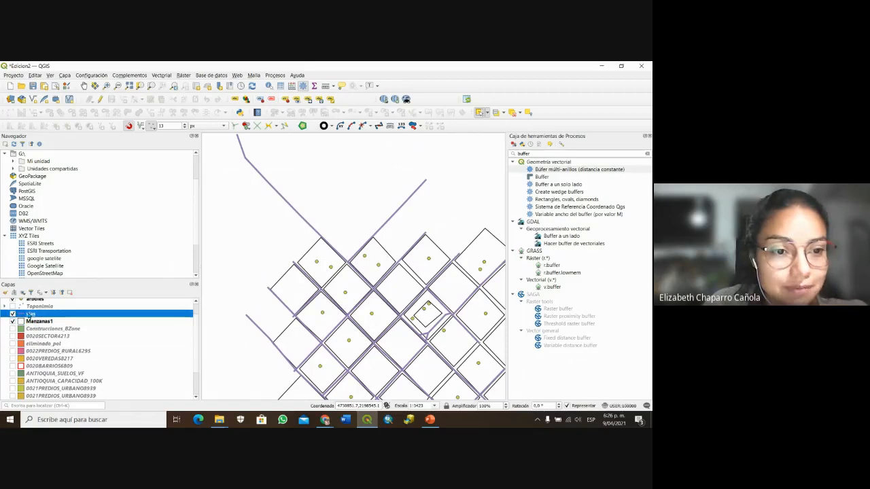
# Select the long road in the vias layer that extends northwest beyond the city blocks.
pyautogui.click(30, 314)
pyautogui.click(301, 214)
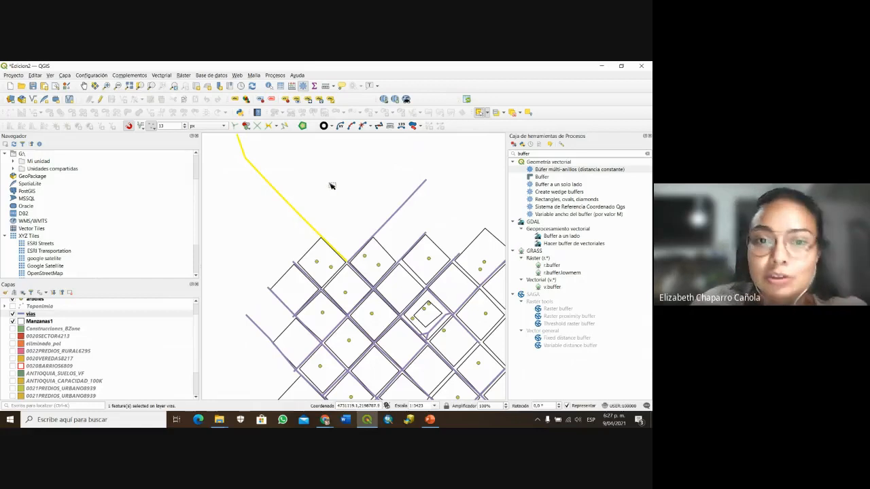
pyautogui.moveTo(331, 186); pyautogui.dragTo(347, 229)
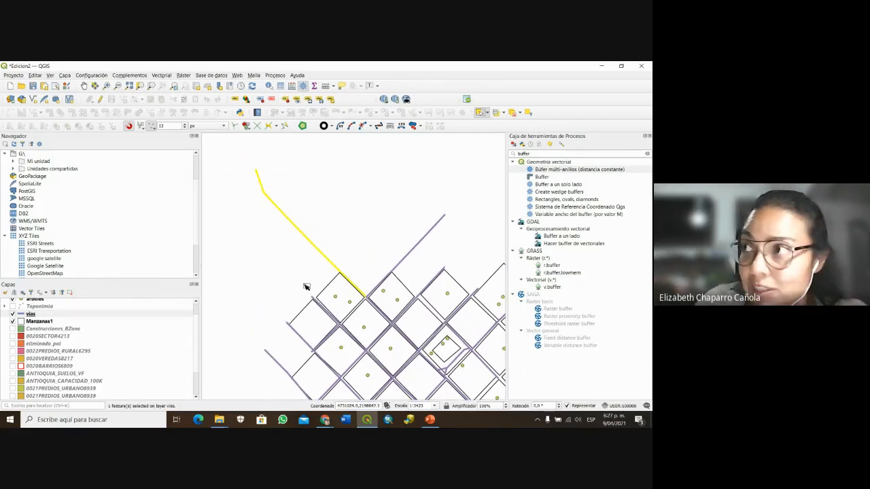
pyautogui.moveTo(317, 279); pyautogui.dragTo(301, 239)
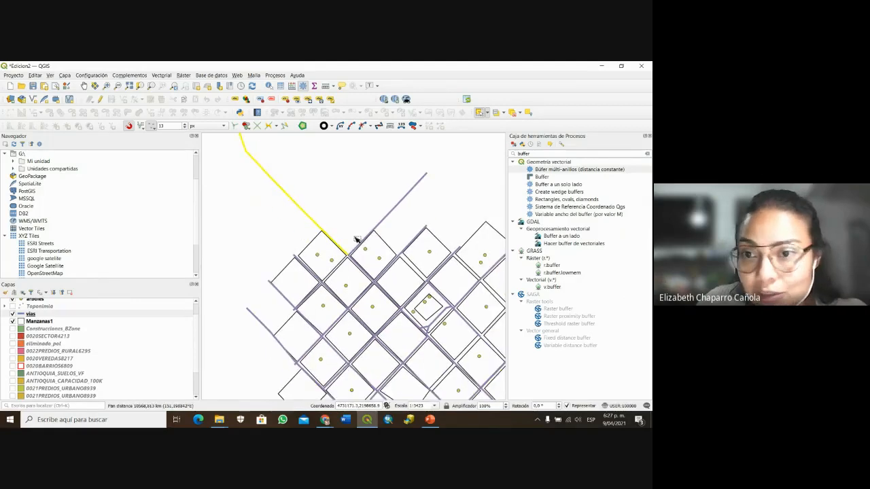
# Set up a Buffer on vias for selected features only, with a distance of 30 metres.
pyautogui.doubleClick(541, 177)
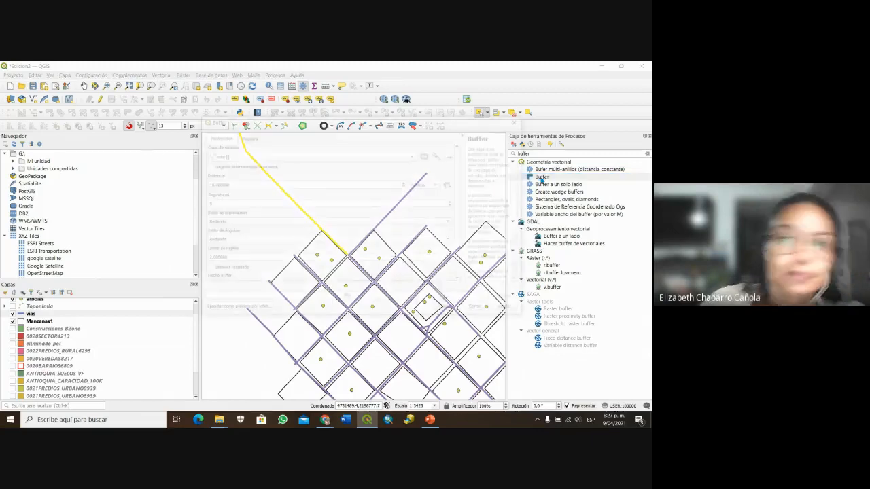
pyautogui.moveTo(369, 121); pyautogui.dragTo(401, 147)
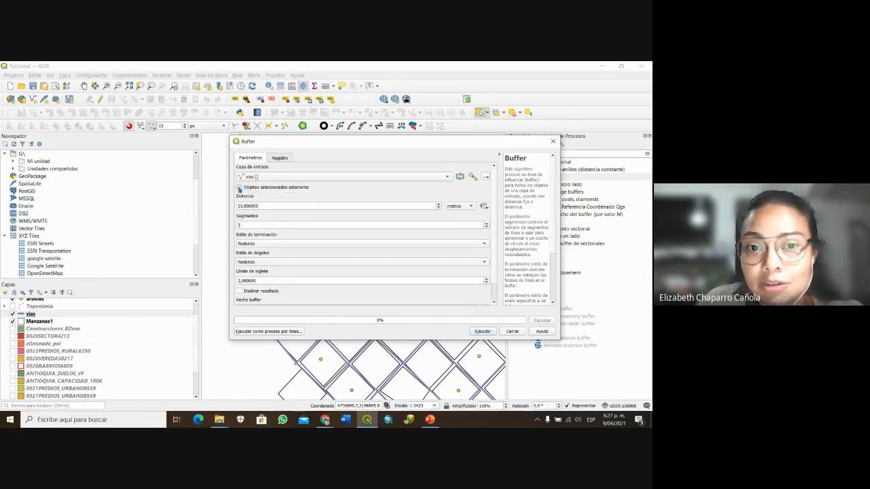
pyautogui.click(240, 187)
pyautogui.click(264, 207)
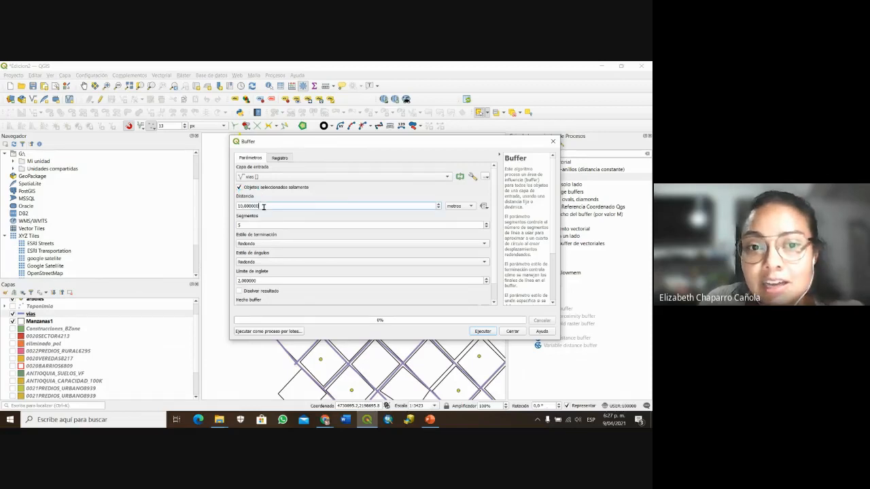
pyautogui.moveTo(263, 206); pyautogui.dragTo(231, 207)
pyautogui.write('30')
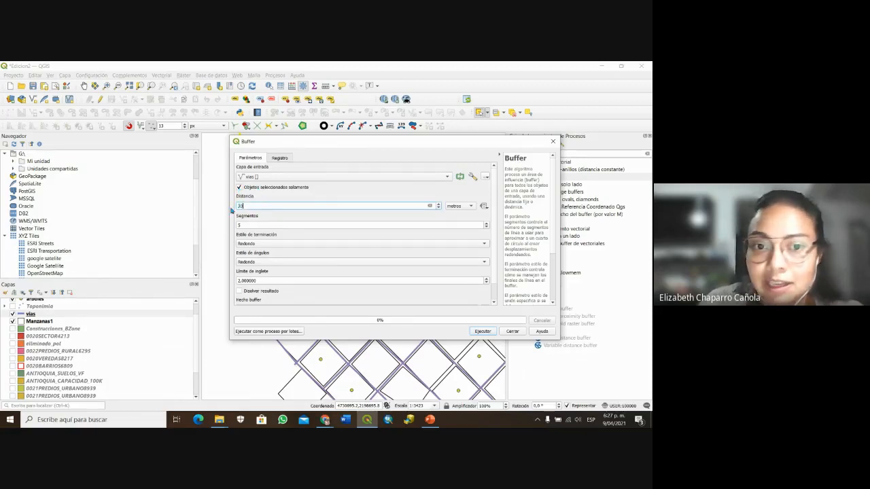
pyautogui.click(471, 206)
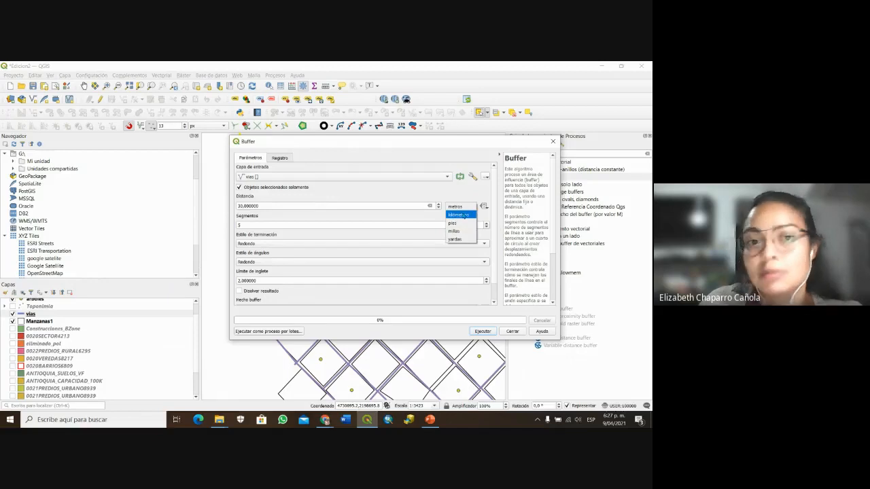
pyautogui.click(464, 208)
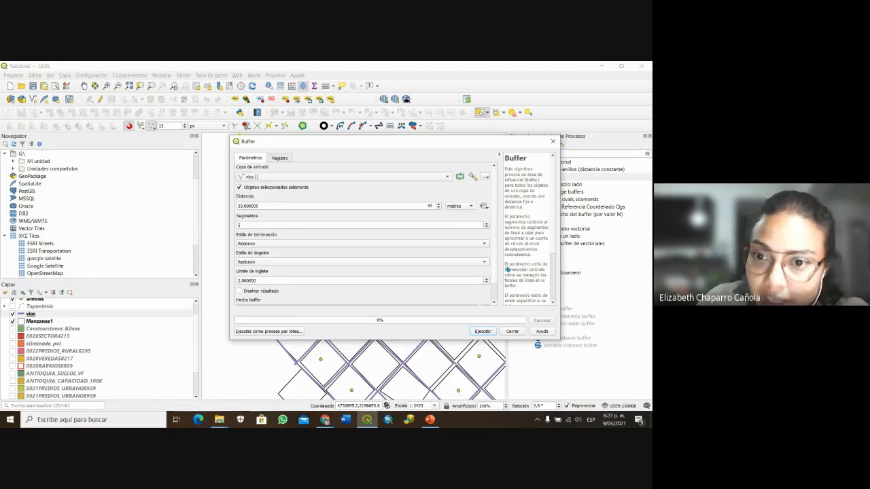
pyautogui.scroll(-2, 367, 272)
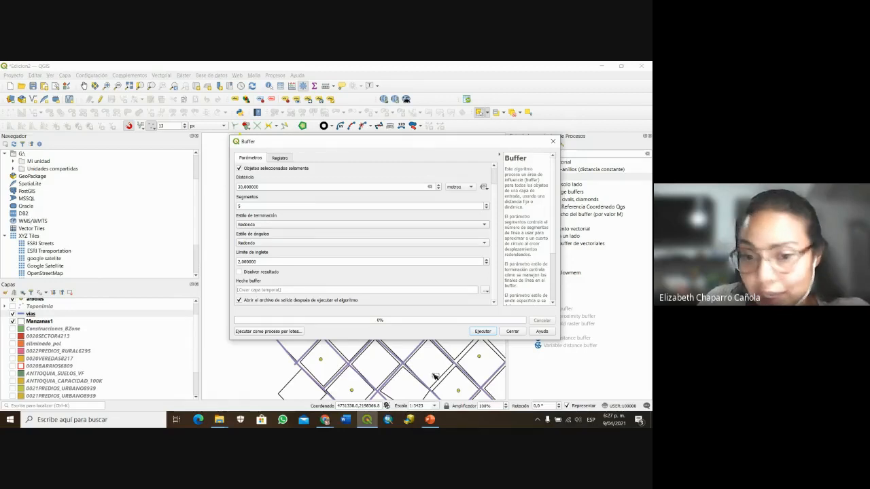
# Examine the point and line buffer illustrations enlarged on the PowerPoint Buffer slide, and return to QGIS.
pyautogui.click(430, 419)
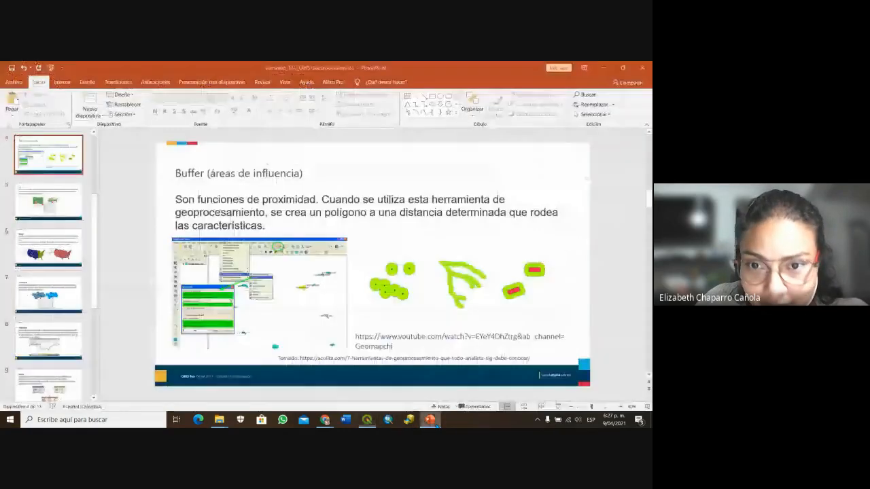
pyautogui.scroll(1, 346, 248)
pyautogui.scroll(-1, 346, 248)
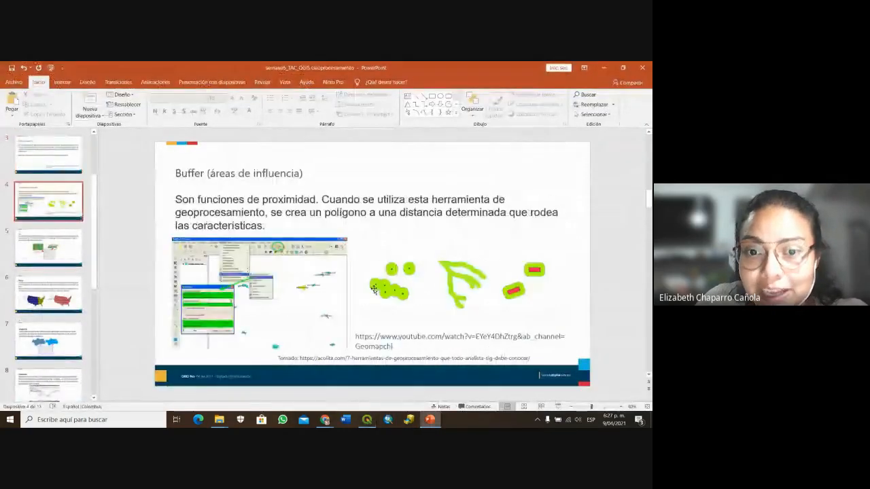
pyautogui.moveTo(591, 406); pyautogui.dragTo(602, 407)
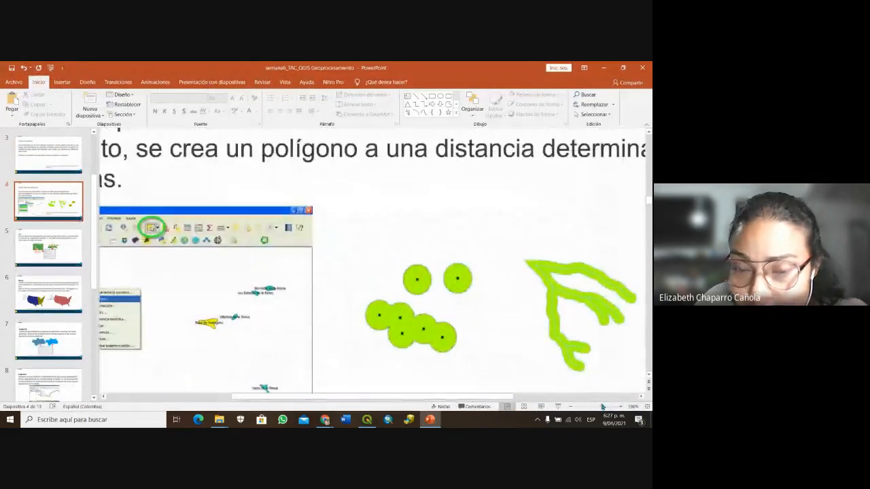
pyautogui.click(389, 315)
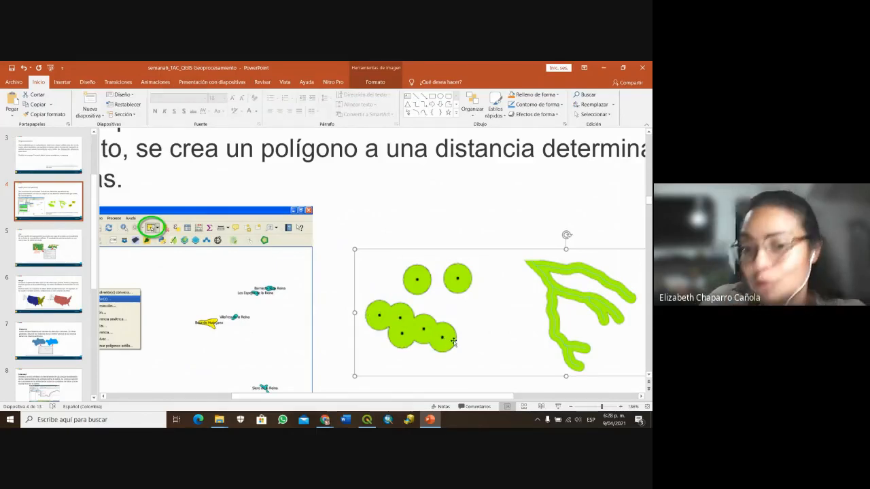
pyautogui.click(603, 68)
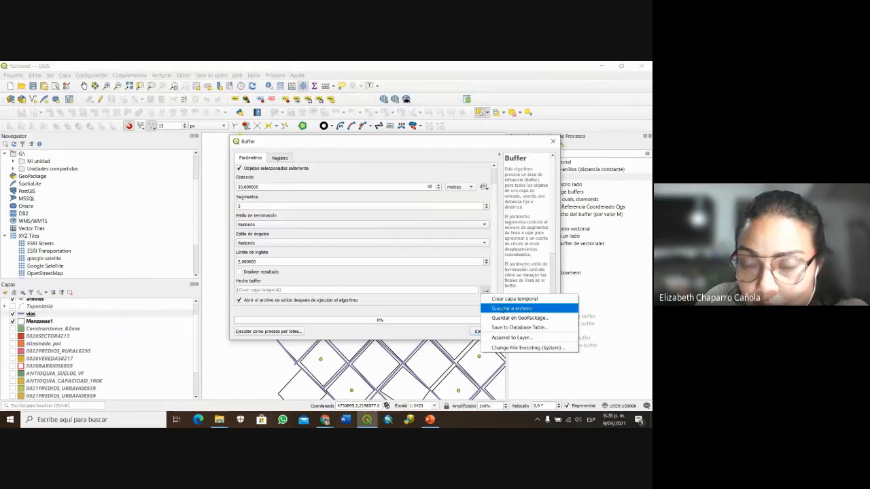
# Set the buffer output to a shapefile named buffer_30m in the Resultados2 folder.
pyautogui.click(504, 309)
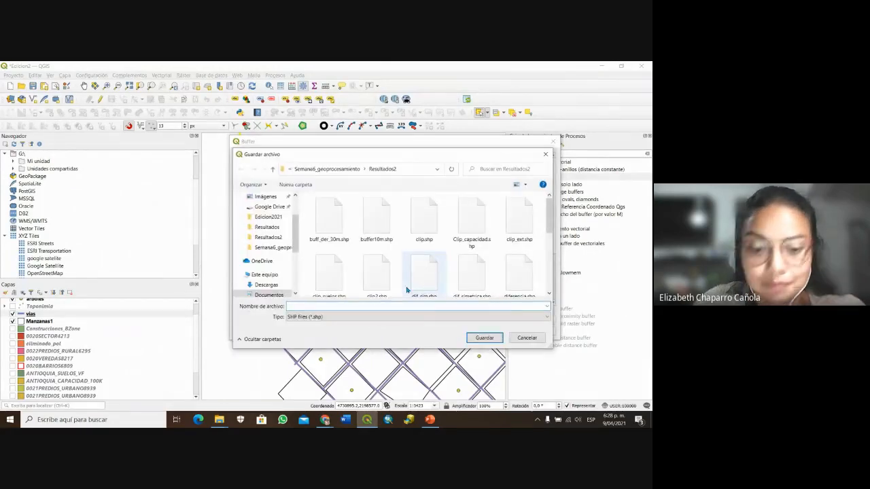
pyautogui.write('buffer')
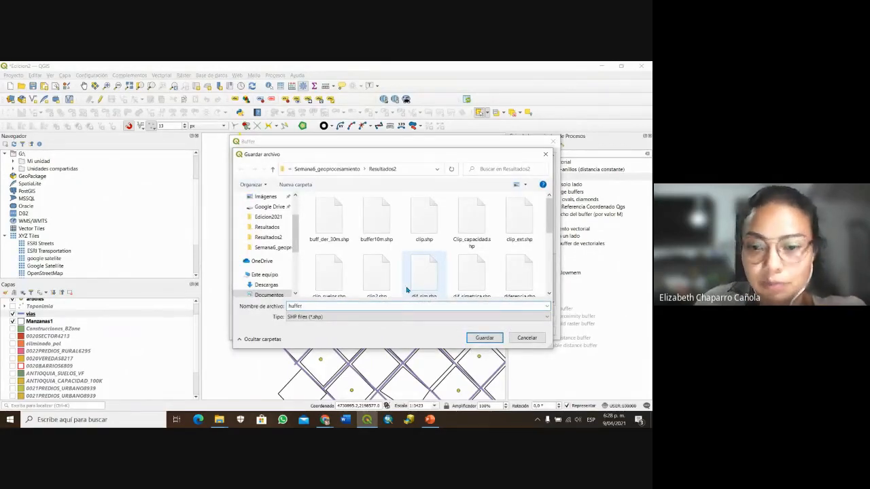
pyautogui.press('BackSpace')
pyautogui.press('BackSpace')
pyautogui.press('BackSpace')
pyautogui.press('BackSpace')
pyautogui.press('BackSpace')
pyautogui.press('BackSpace')
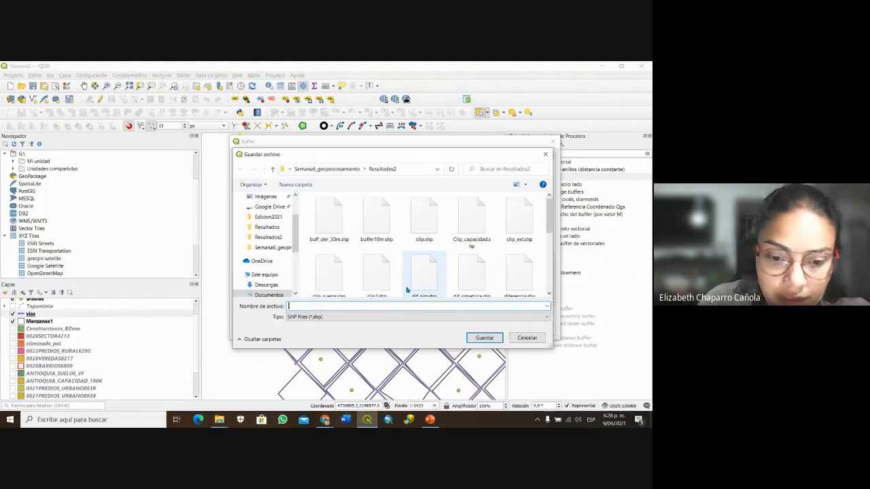
pyautogui.write('buffer_')
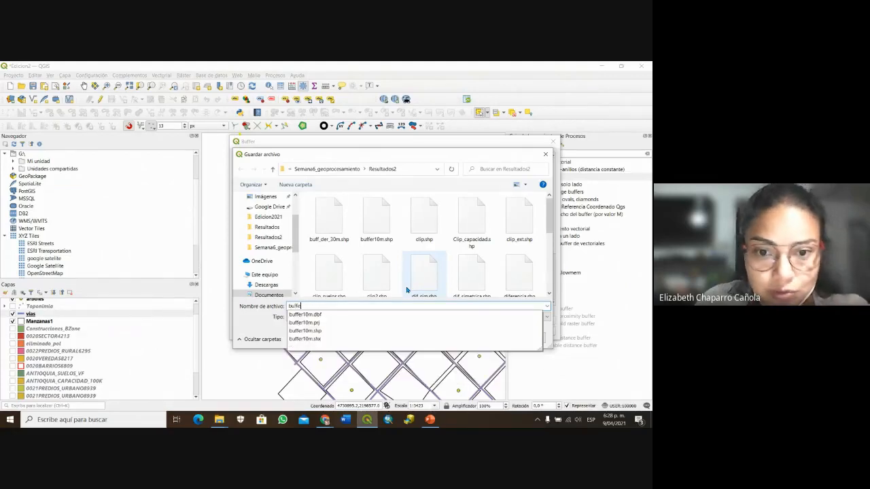
pyautogui.write('30')
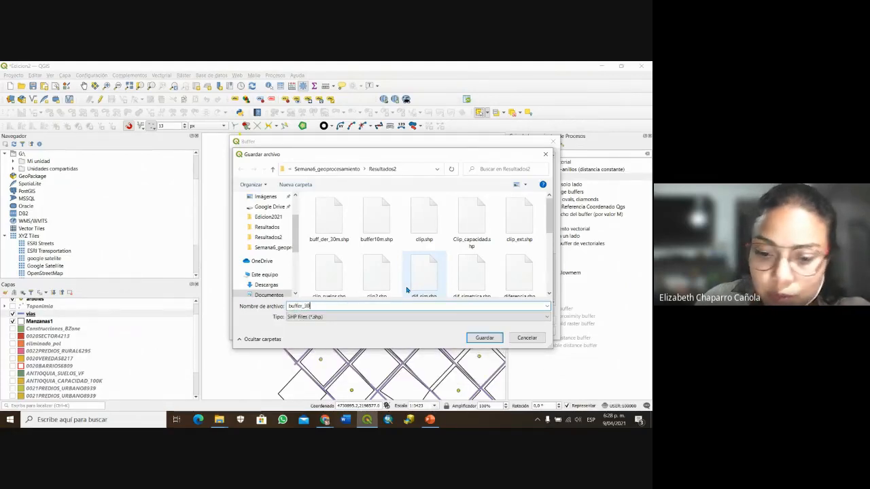
pyautogui.write('m')
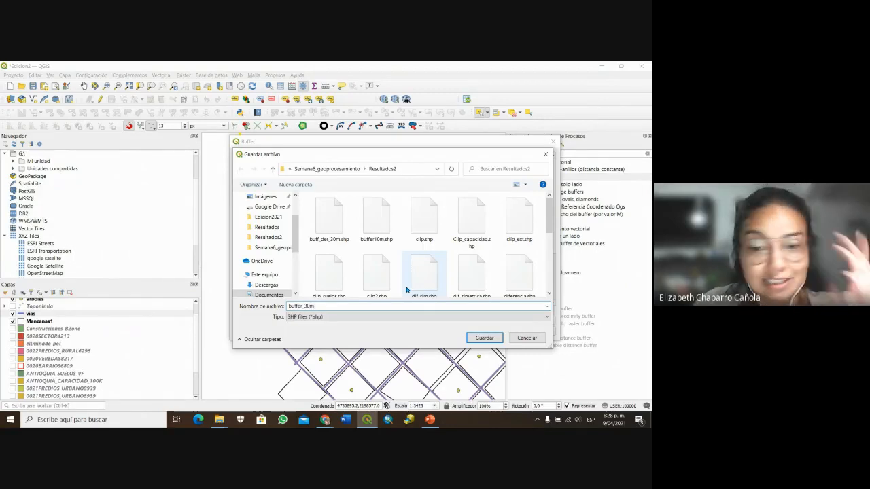
pyautogui.click(485, 338)
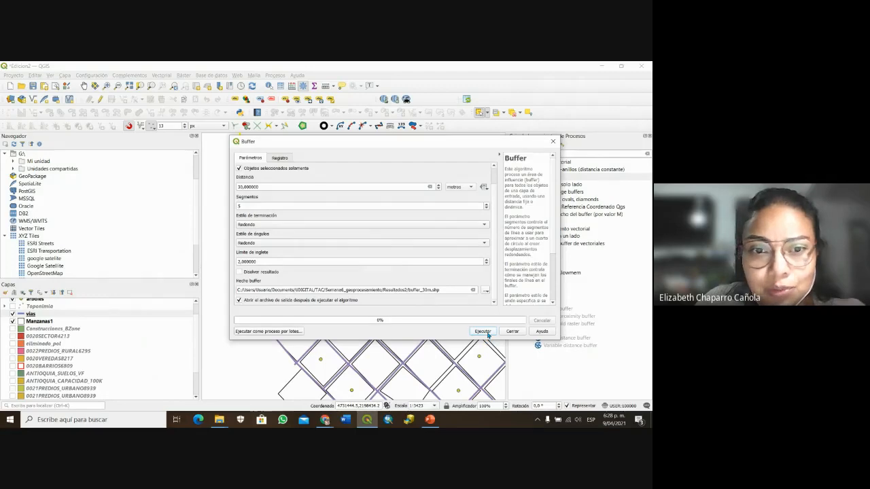
# Run the buffer, close its dialog and place the vias layer above buffer_30m.
pyautogui.click(484, 332)
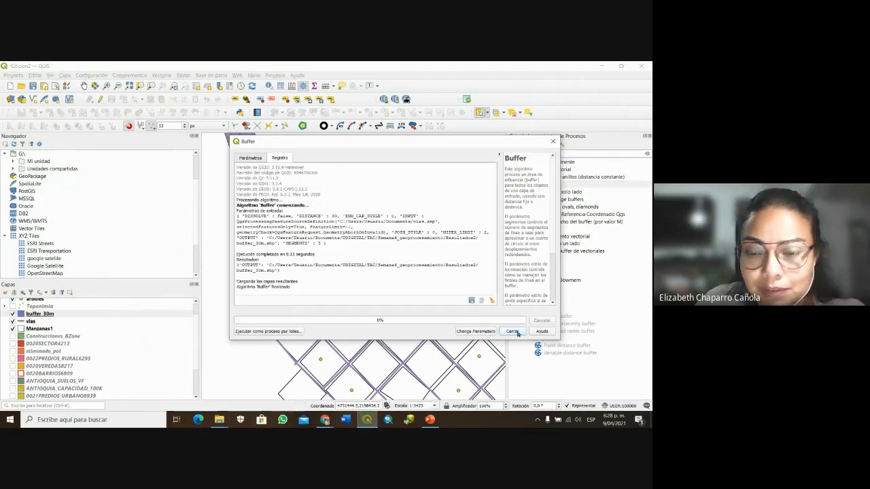
pyautogui.click(517, 332)
pyautogui.moveTo(373, 270); pyautogui.dragTo(408, 316)
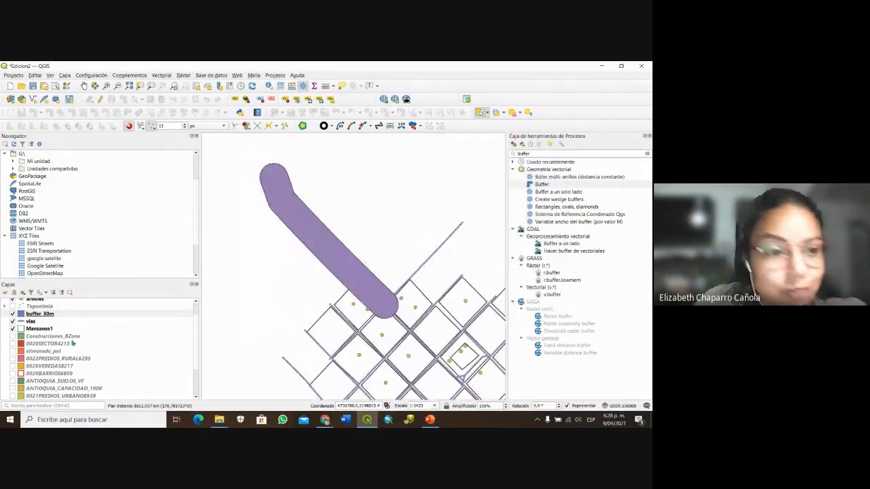
pyautogui.moveTo(30, 321); pyautogui.dragTo(47, 307)
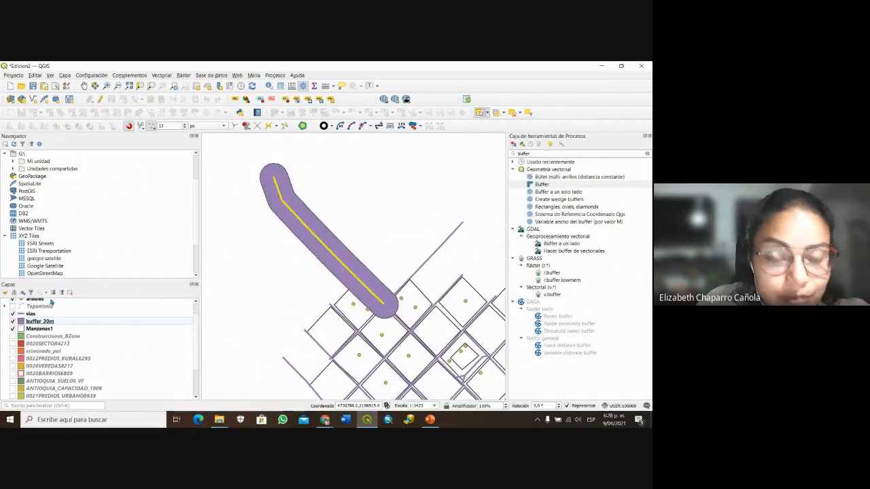
# Start a line measurement over the road buffer and set it to Cartesian in metres.
pyautogui.scroll(1, 405, 292)
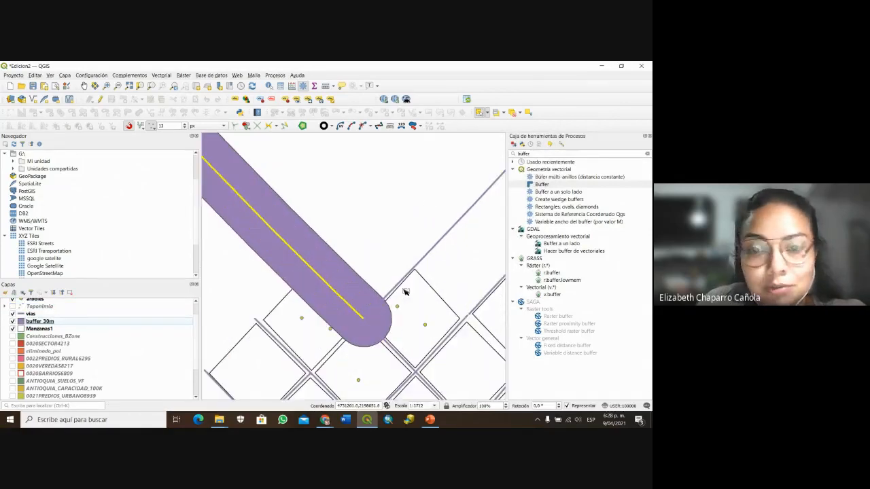
pyautogui.moveTo(362, 235); pyautogui.dragTo(433, 303)
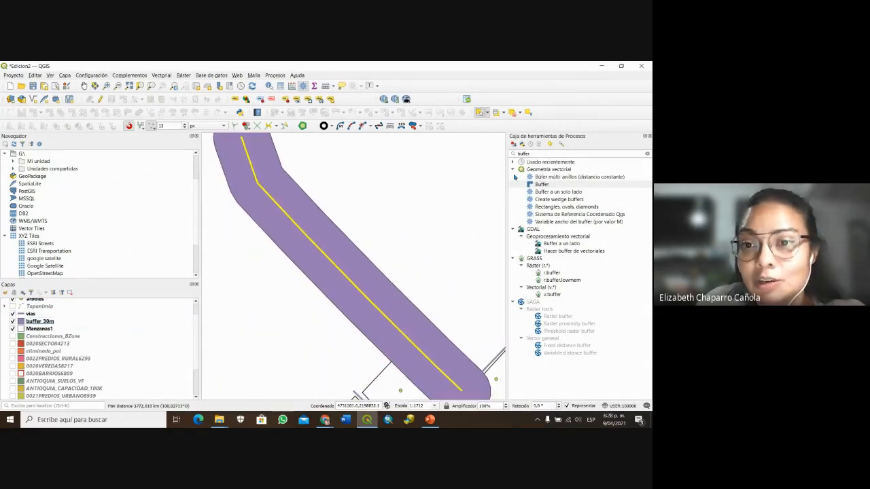
pyautogui.scroll(-1, 430, 243)
pyautogui.scroll(1, 427, 267)
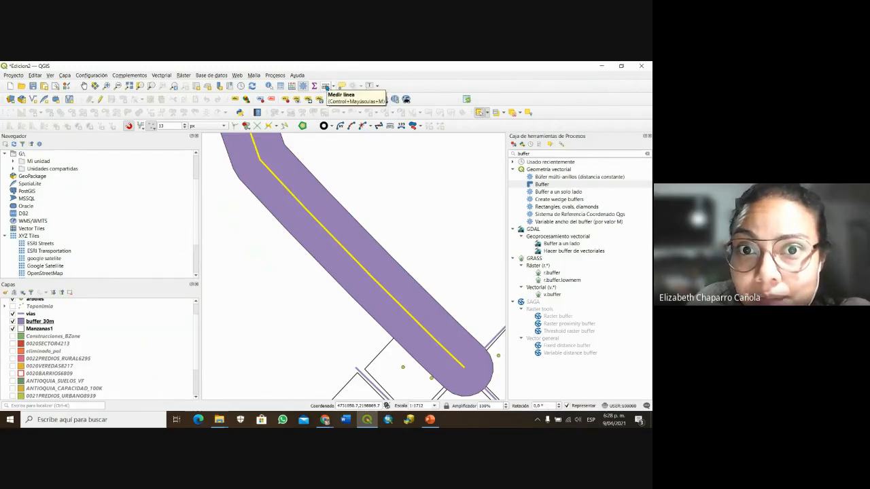
pyautogui.click(326, 87)
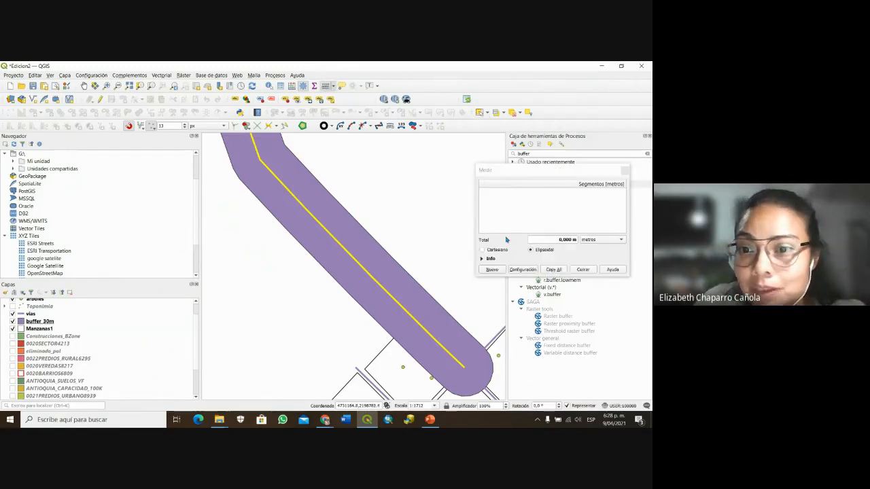
pyautogui.moveTo(495, 170); pyautogui.dragTo(462, 144)
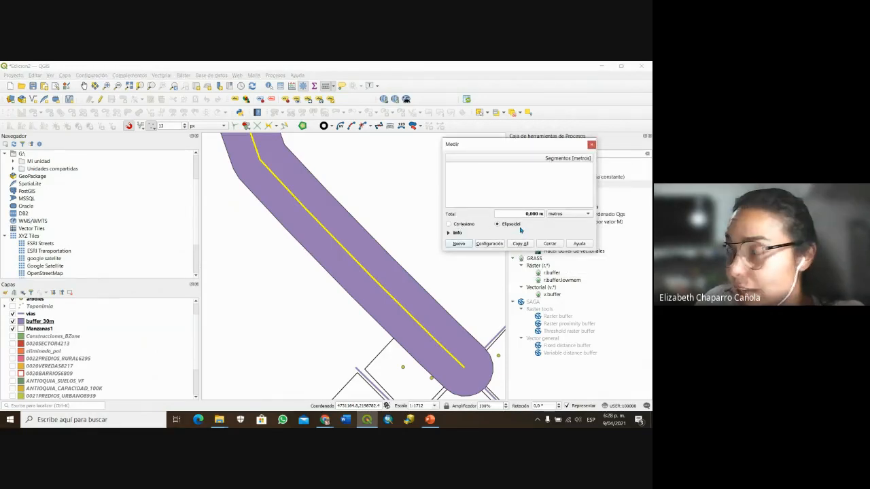
pyautogui.click(448, 225)
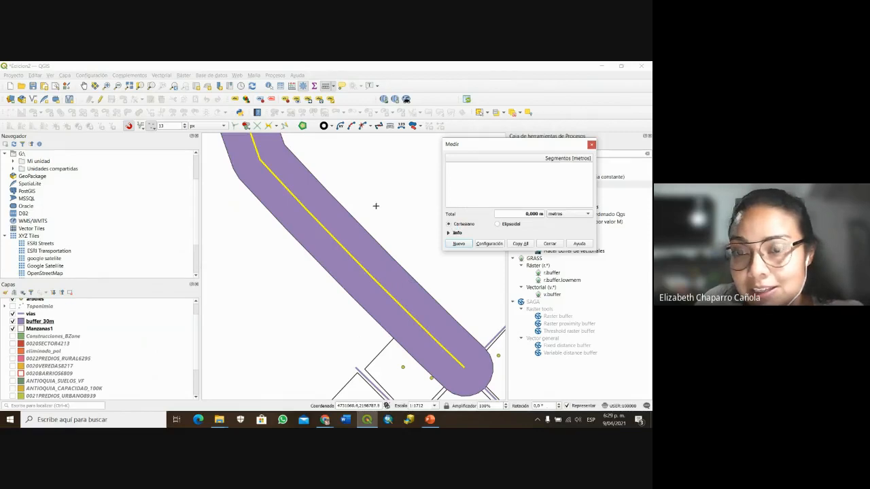
# Measure the perpendicular distance from the selected road line to the edge of buffer_30m and close the measurement.
pyautogui.moveTo(374, 204); pyautogui.dragTo(304, 306)
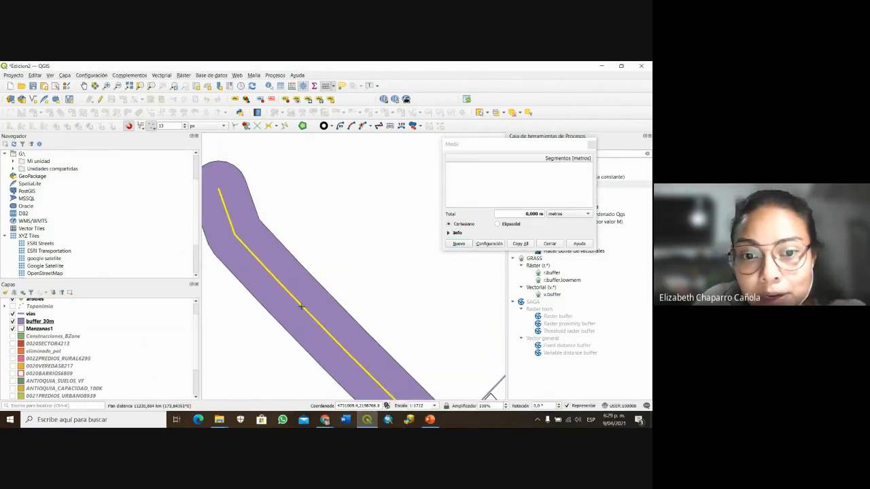
pyautogui.click(305, 307)
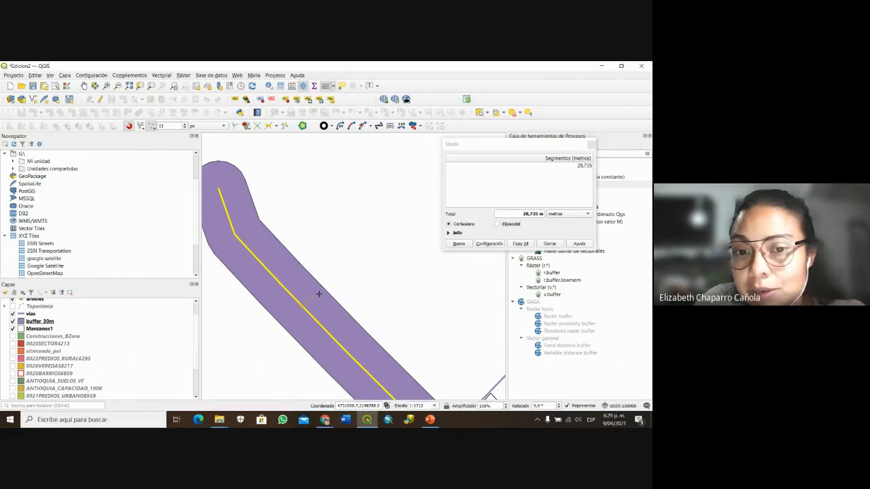
pyautogui.scroll(1, 298, 311)
pyautogui.scroll(3, 298, 312)
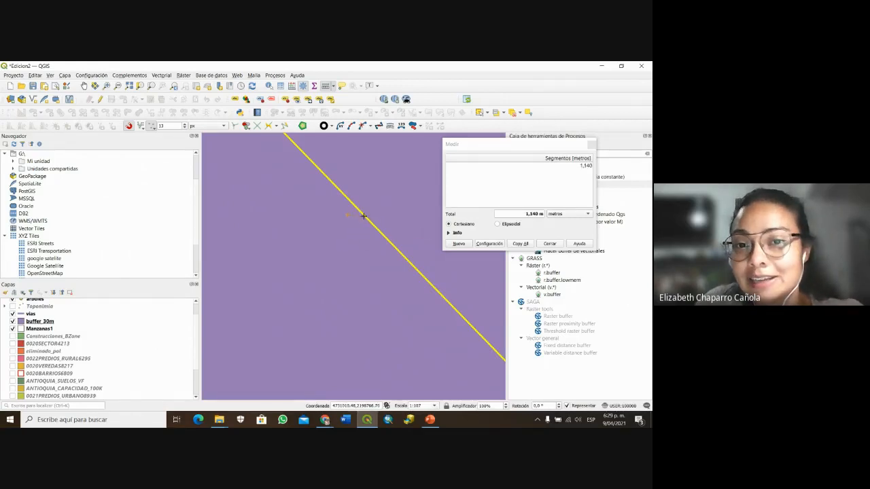
pyautogui.scroll(-2, 367, 217)
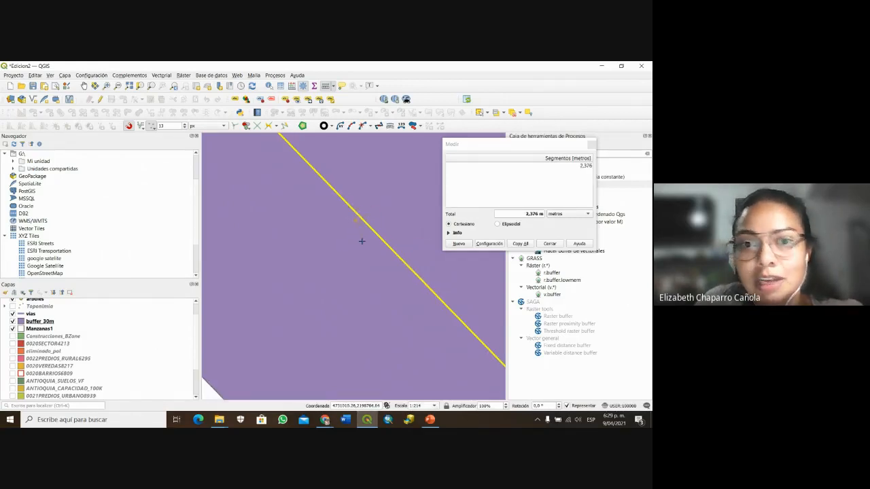
pyautogui.scroll(-1, 370, 265)
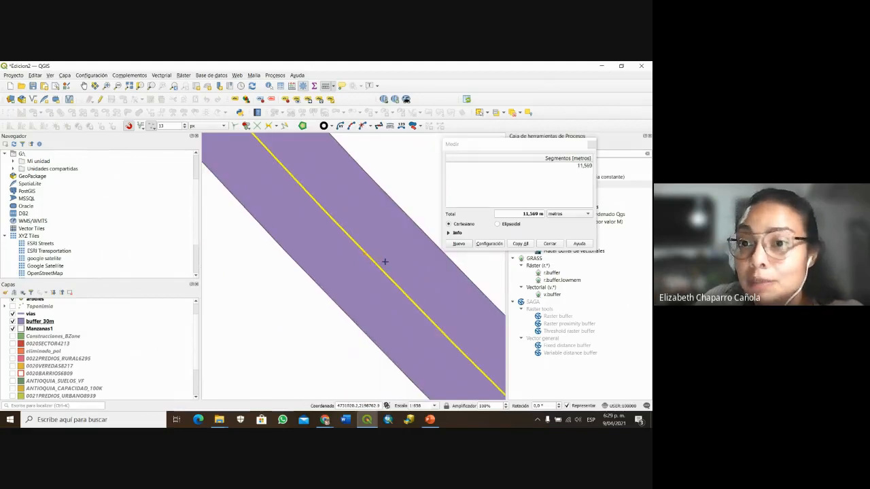
pyautogui.moveTo(384, 260); pyautogui.dragTo(350, 299)
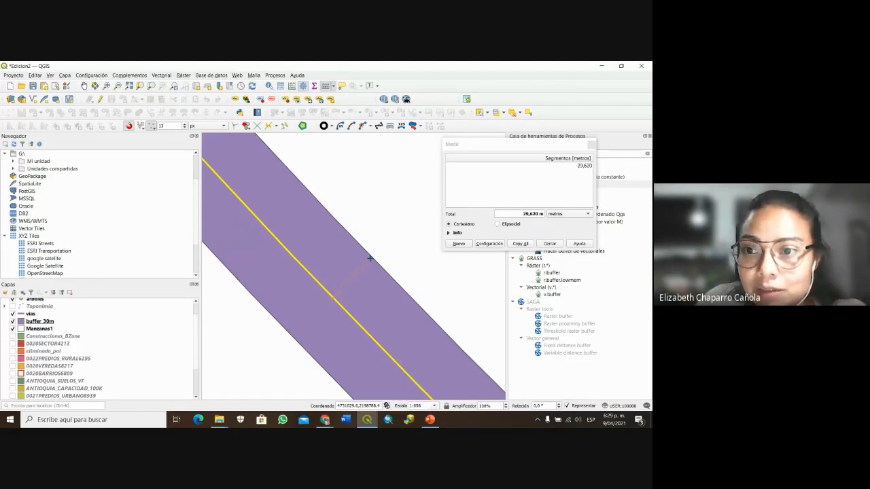
pyautogui.moveTo(326, 295); pyautogui.dragTo(376, 248)
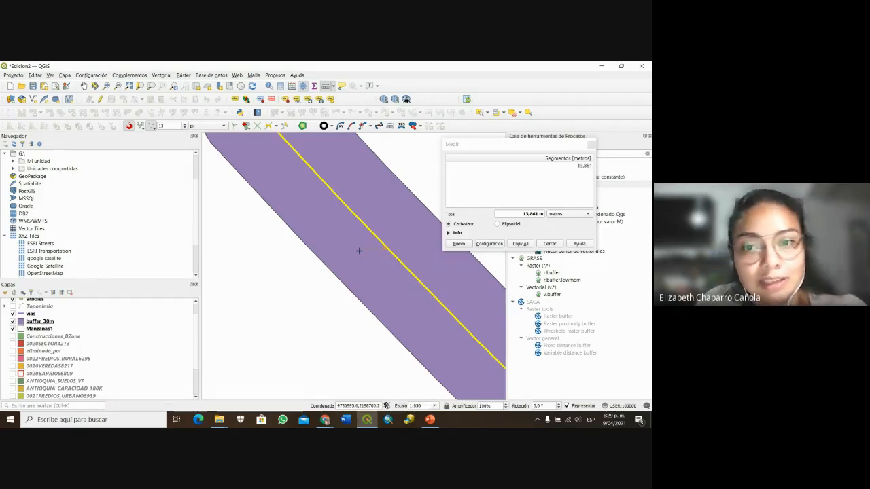
pyautogui.click(548, 244)
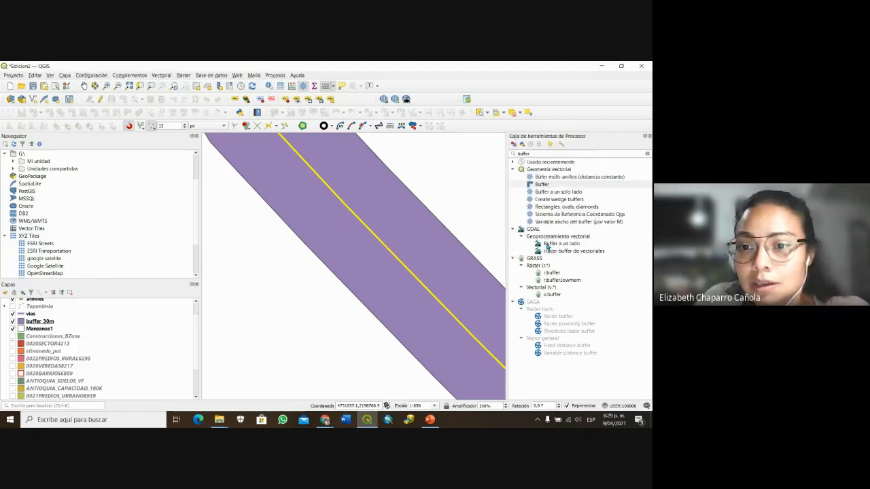
# Open the attribute table of buffer_30m and enable editing on the layer.
pyautogui.click(42, 322)
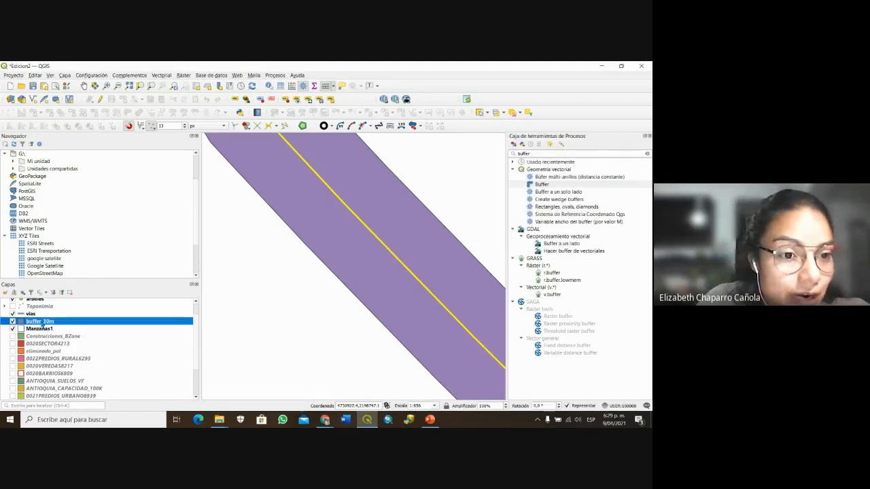
pyautogui.rightClick(42, 322)
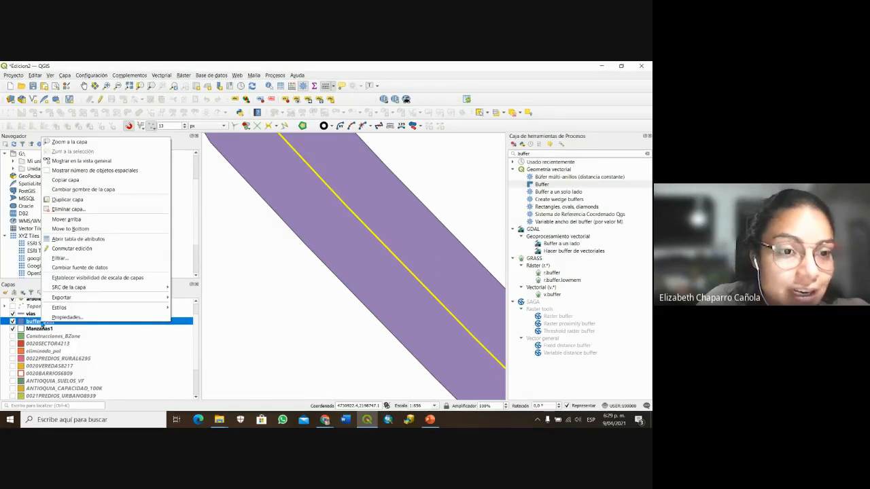
pyautogui.click(103, 239)
pyautogui.moveTo(152, 164); pyautogui.dragTo(451, 167)
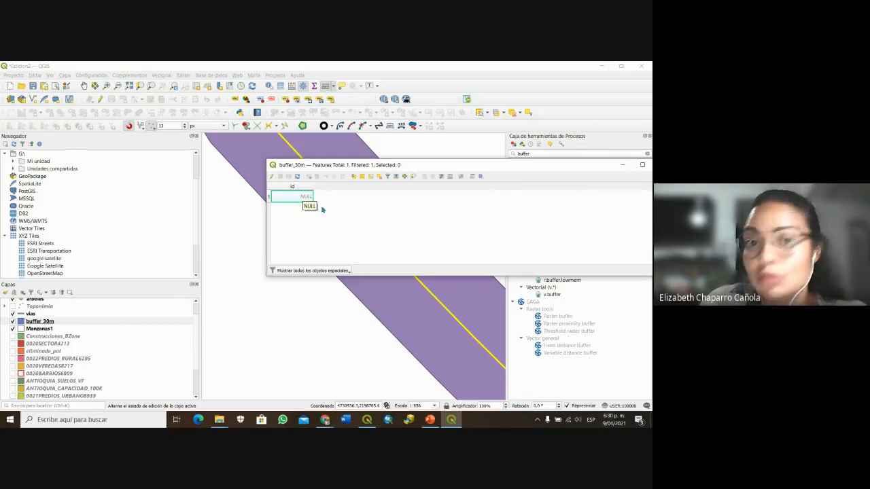
pyautogui.click(273, 177)
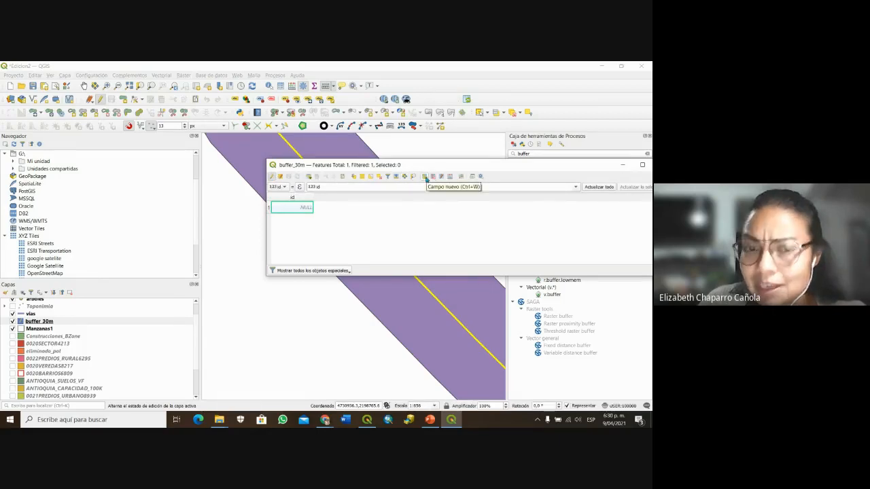
# Add a decimal number field named Area to buffer_30m with length 10 and precision 3.
pyautogui.click(424, 176)
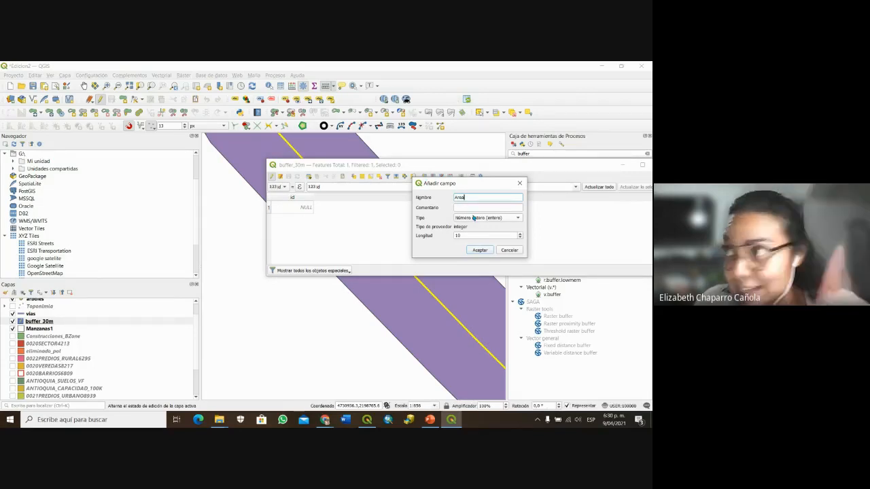
pyautogui.click(473, 217)
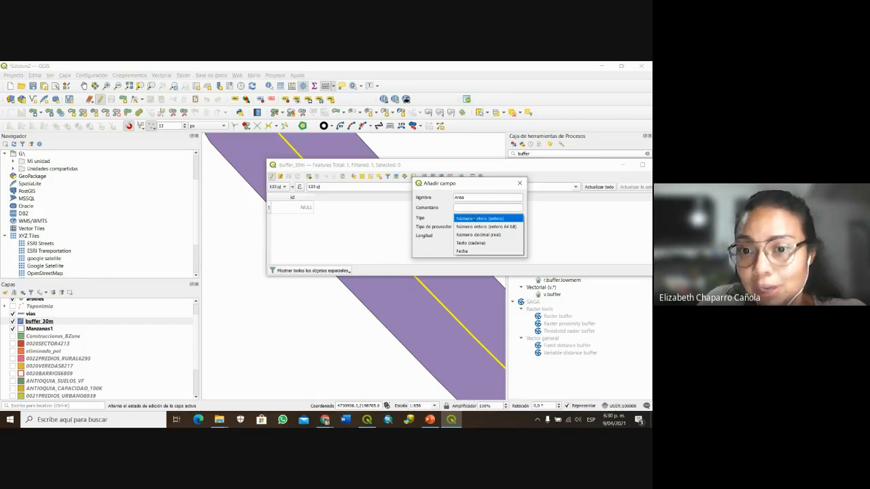
pyautogui.click(478, 235)
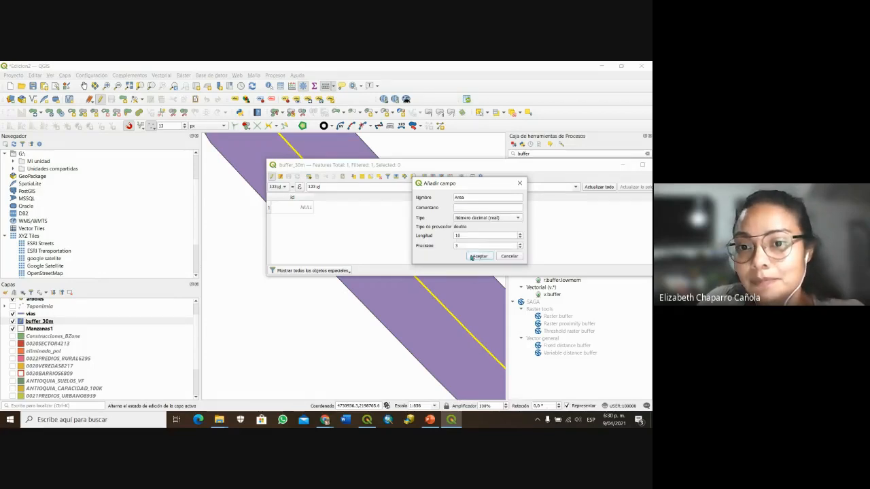
pyautogui.click(478, 256)
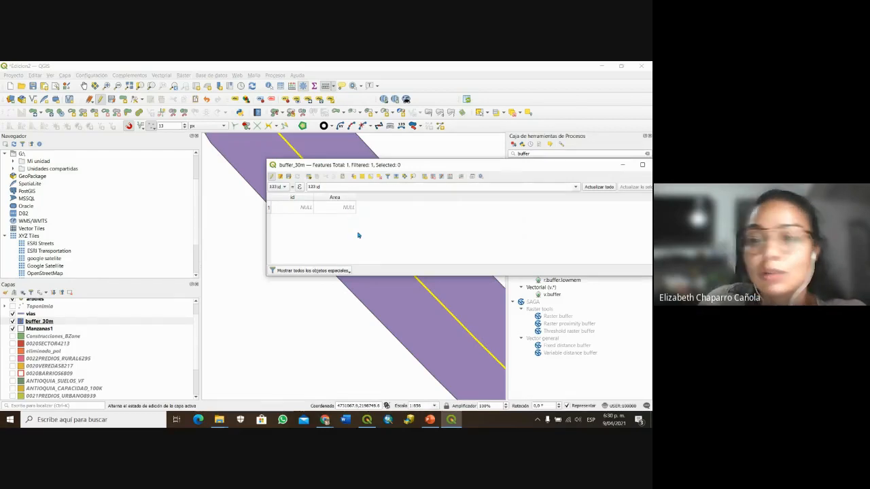
# Add a text field named DESCRIP with length 50 to buffer_30m.
pyautogui.click(424, 176)
pyautogui.write('da')
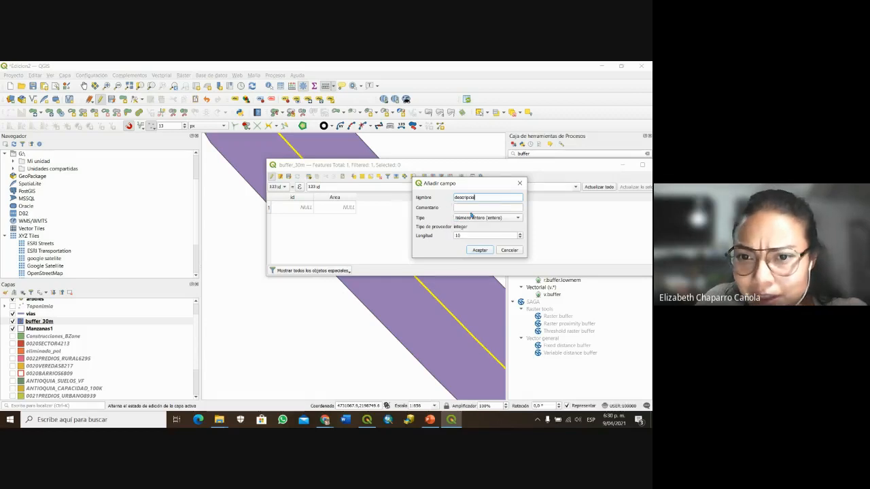
pyautogui.click(471, 215)
pyautogui.click(480, 237)
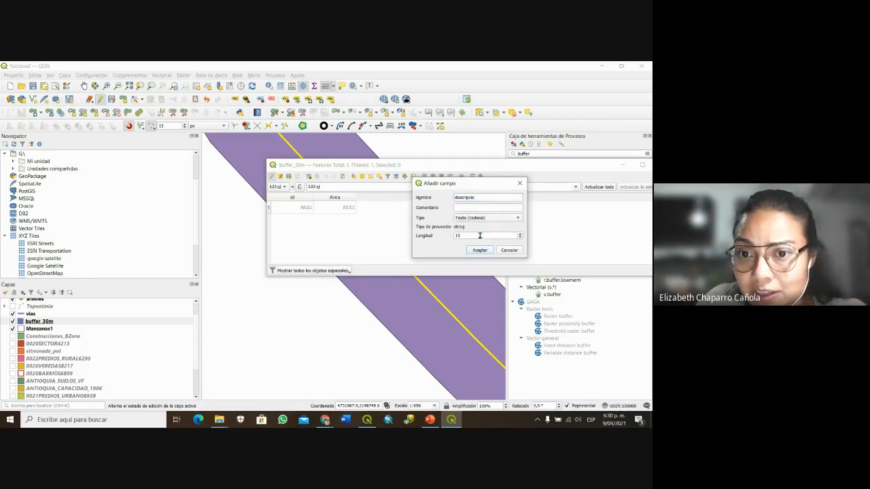
pyautogui.moveTo(478, 202); pyautogui.dragTo(403, 197)
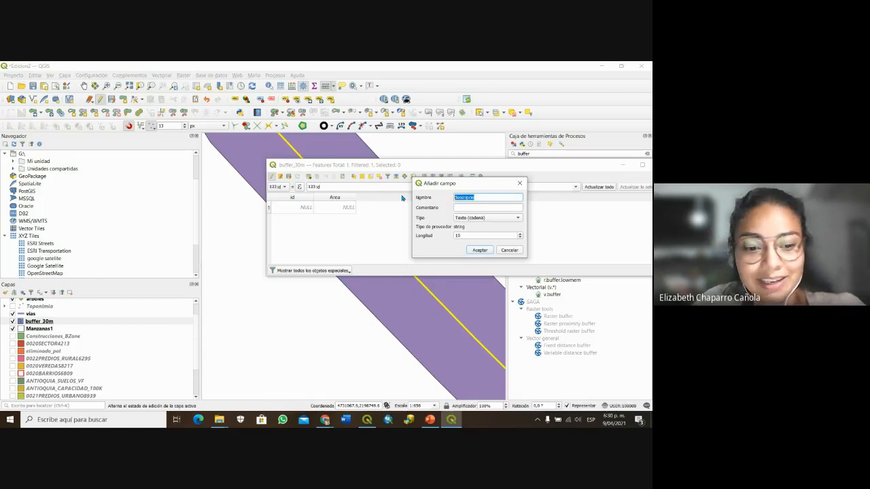
pyautogui.write('DES')
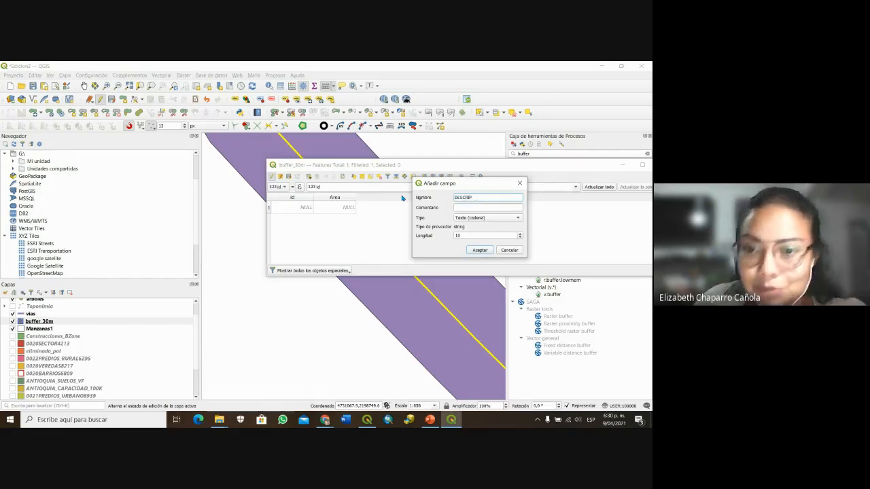
pyautogui.write('CRIP')
pyautogui.moveTo(481, 241); pyautogui.dragTo(438, 239)
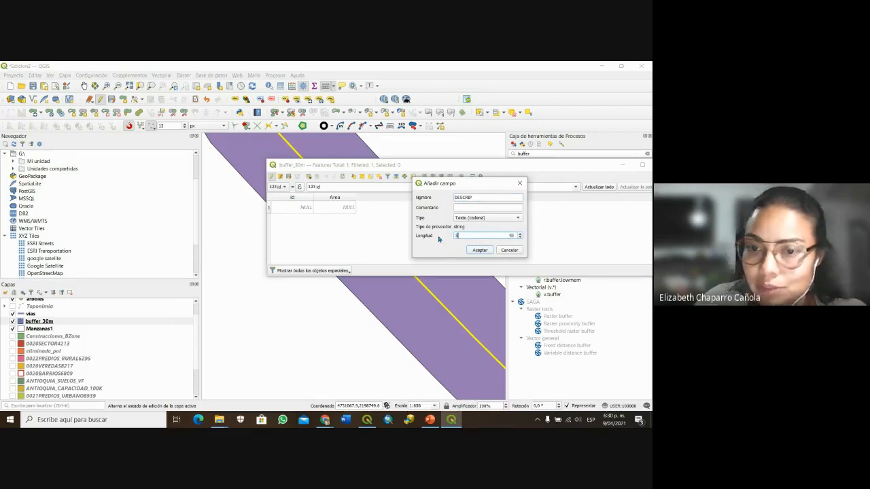
pyautogui.click(480, 250)
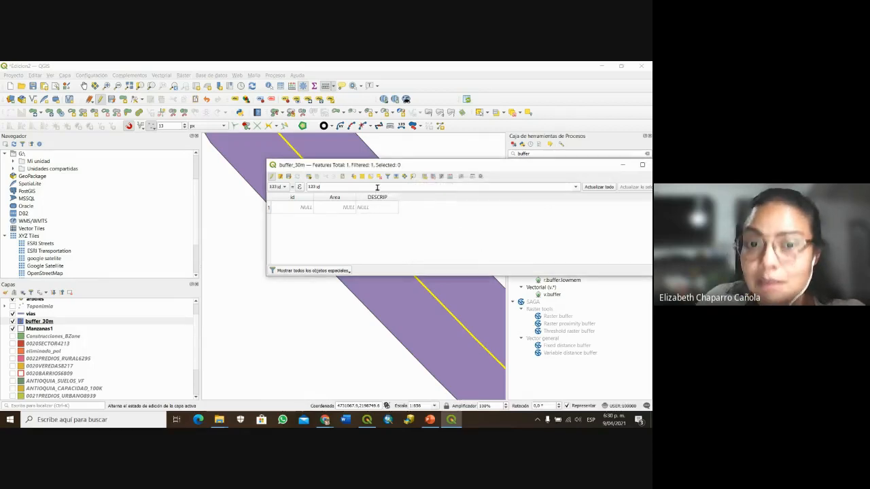
# Minimise the attribute table and show the 0021PREDIOS_URBANO8939 layer listed just above raster_ext around the road buffer.
pyautogui.moveTo(506, 165); pyautogui.dragTo(389, 200)
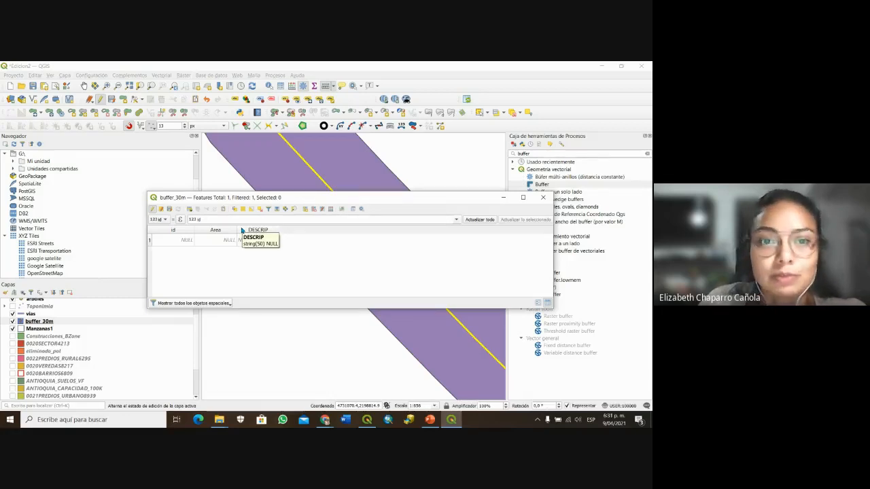
pyautogui.click(503, 197)
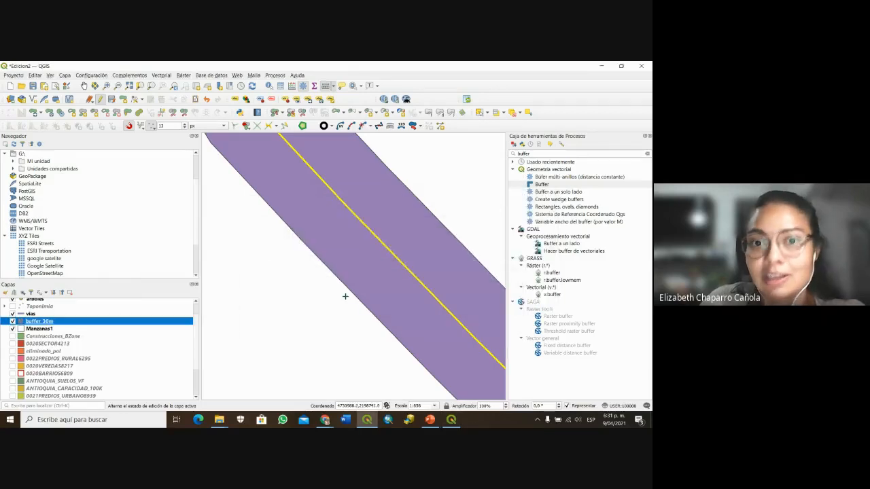
pyautogui.scroll(-1, 344, 290)
pyautogui.scroll(-1, 344, 291)
pyautogui.moveTo(344, 291); pyautogui.dragTo(315, 188)
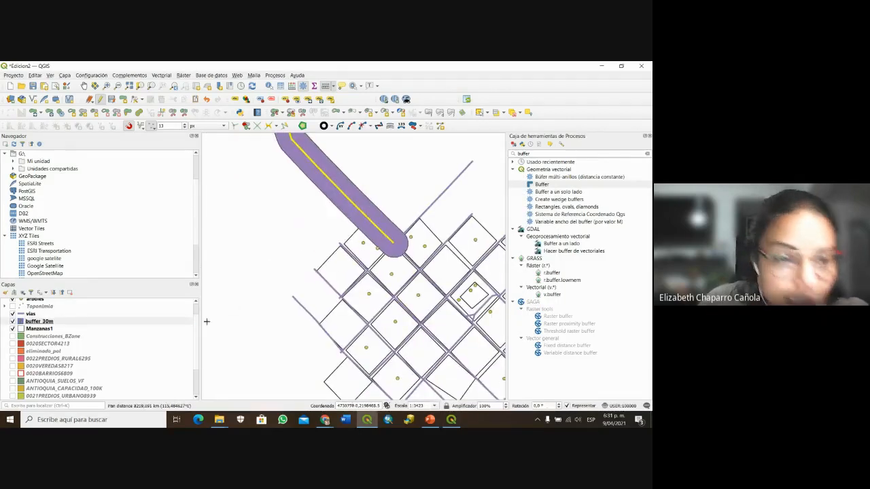
pyautogui.scroll(1, 44, 361)
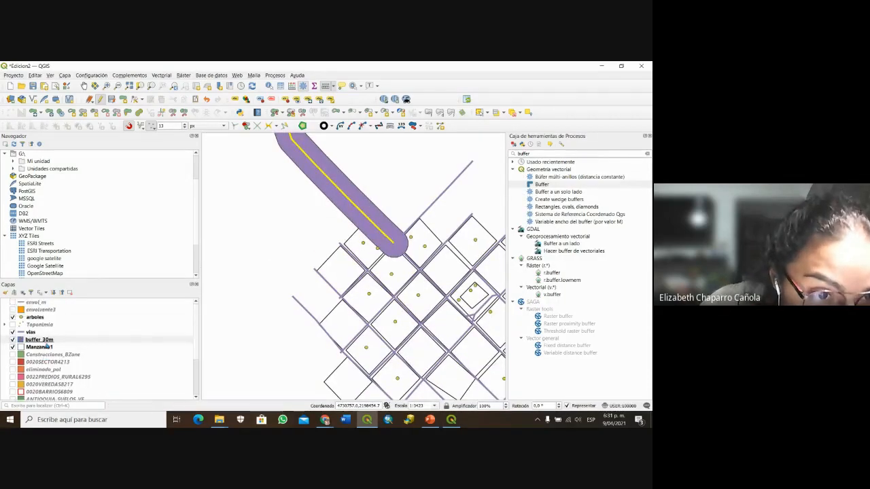
pyautogui.scroll(-3, 52, 338)
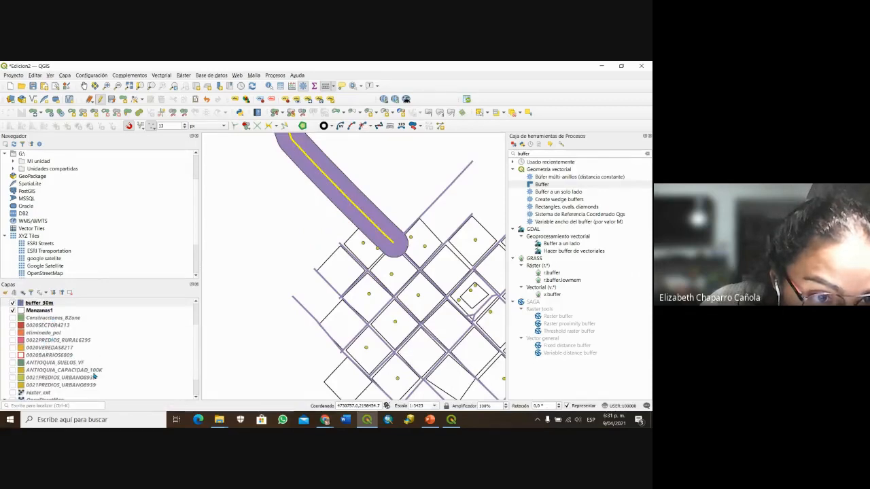
pyautogui.click(12, 368)
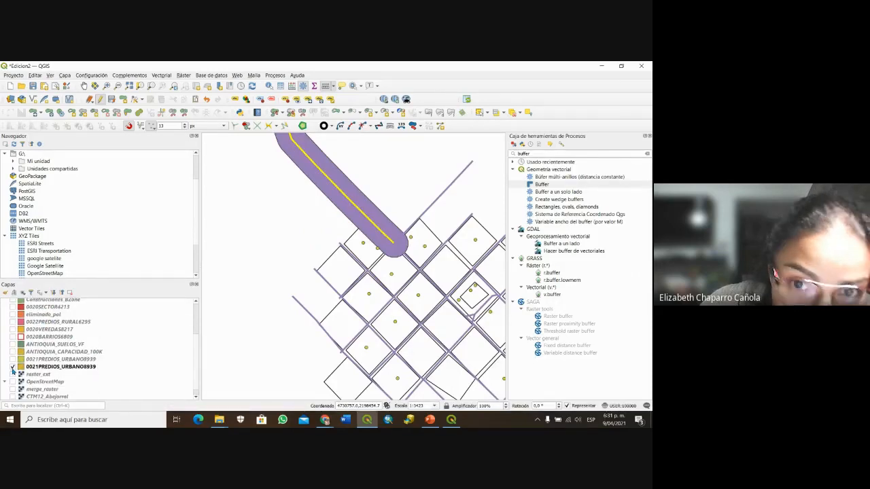
pyautogui.moveTo(363, 195); pyautogui.dragTo(354, 266)
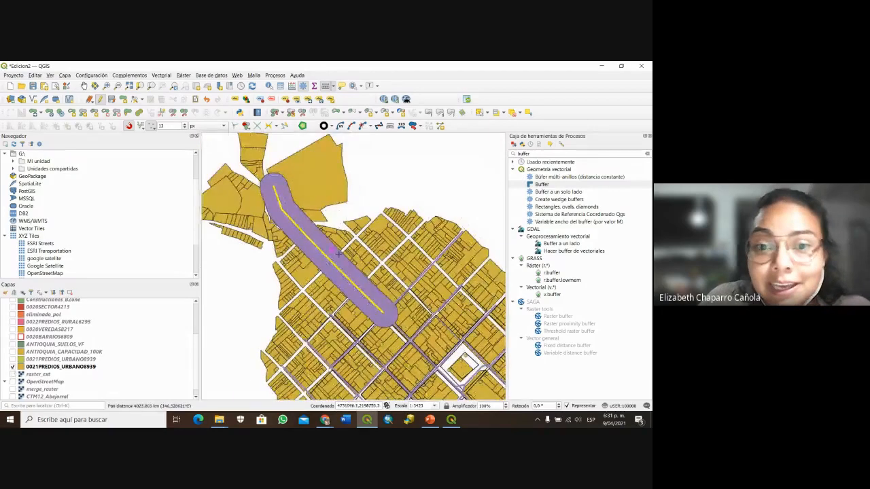
# Set the fill style of the buffer_30m layer's Simple Fill symbol to Sin relleno and apply it.
pyautogui.scroll(3, 22, 337)
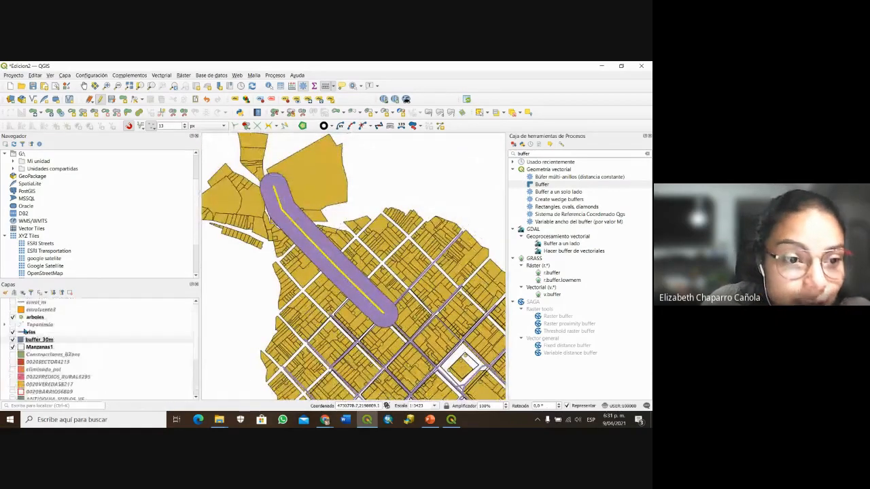
pyautogui.click(23, 341)
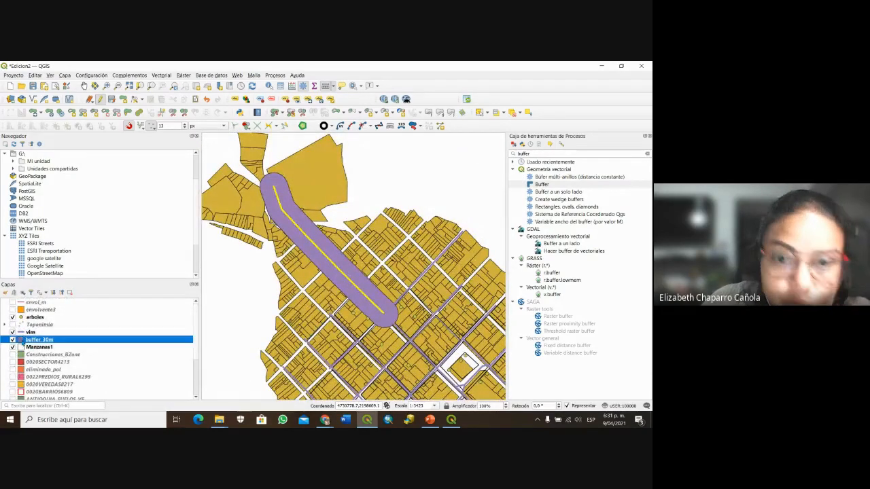
pyautogui.doubleClick(23, 340)
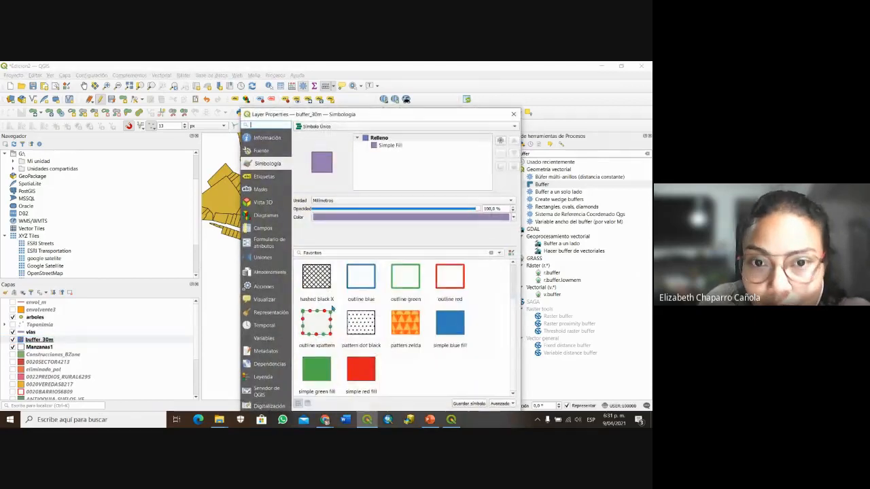
pyautogui.click(390, 145)
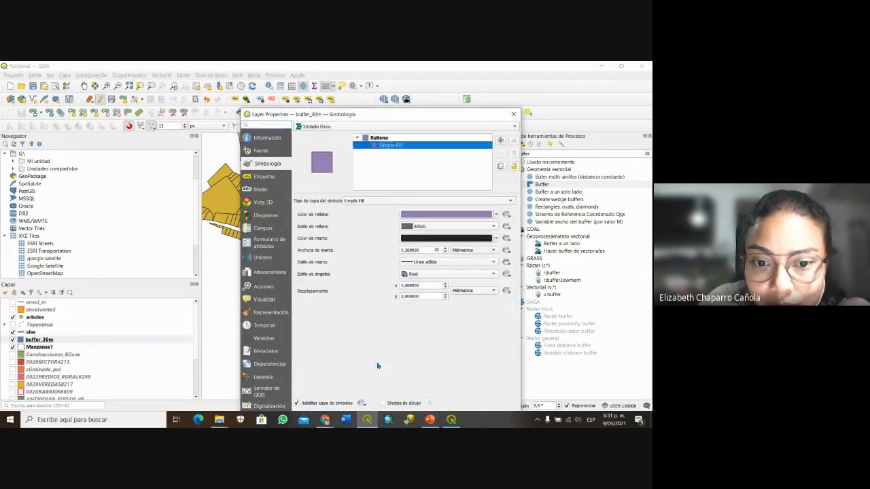
pyautogui.click(491, 227)
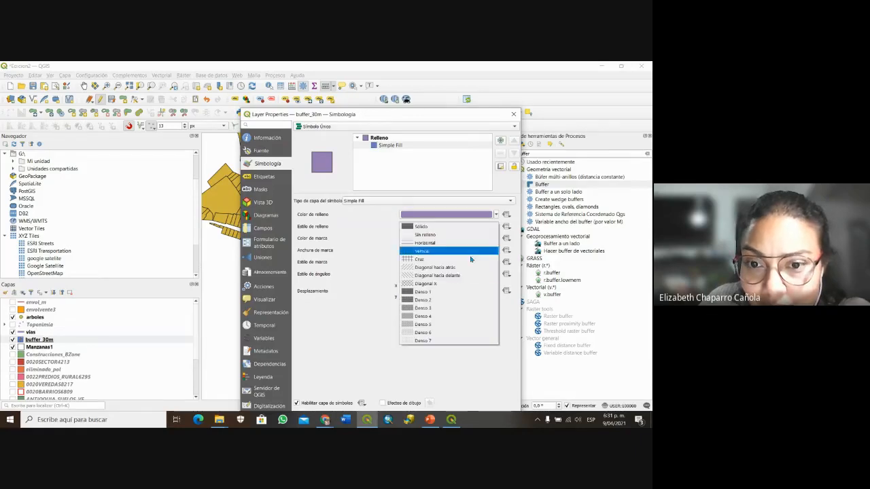
pyautogui.click(452, 236)
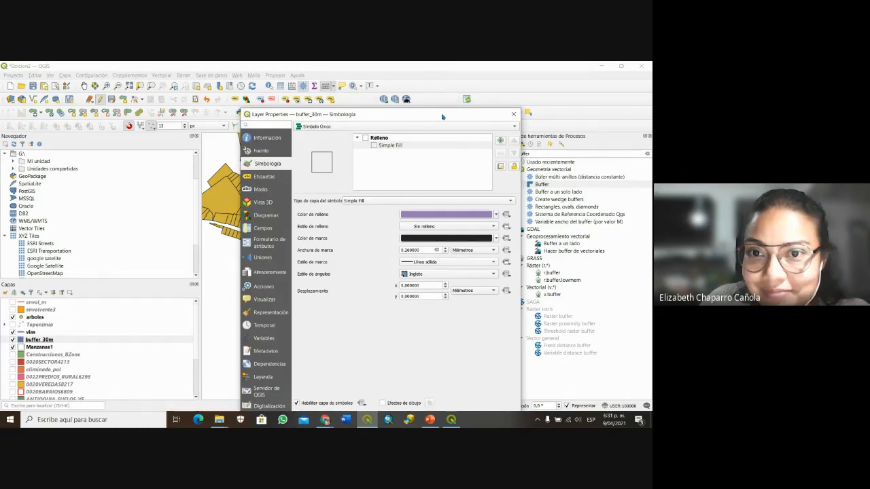
pyautogui.moveTo(441, 116); pyautogui.dragTo(442, 70)
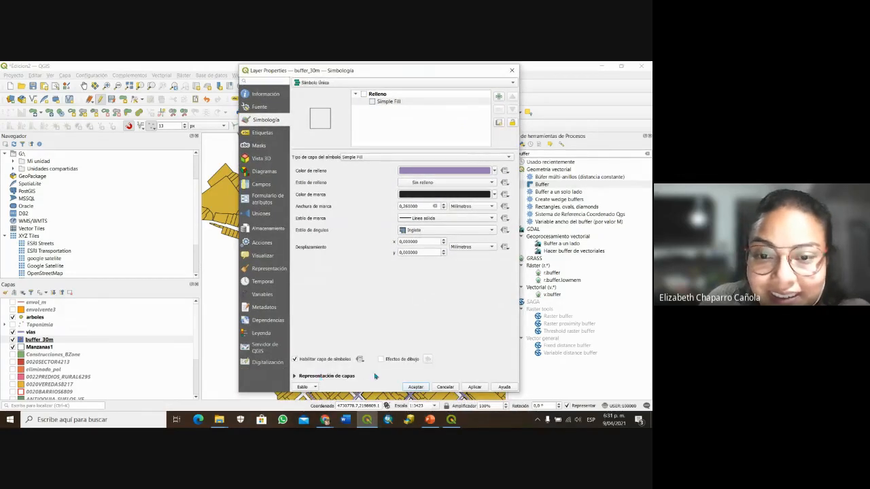
pyautogui.click(421, 388)
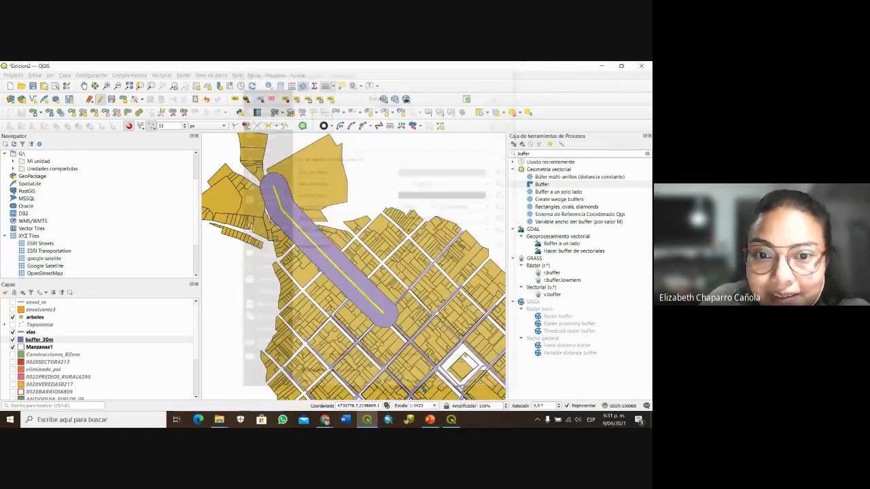
# Give the buffer_30m symbol a red outline with a width of 1 millimetre and apply it.
pyautogui.click(30, 340)
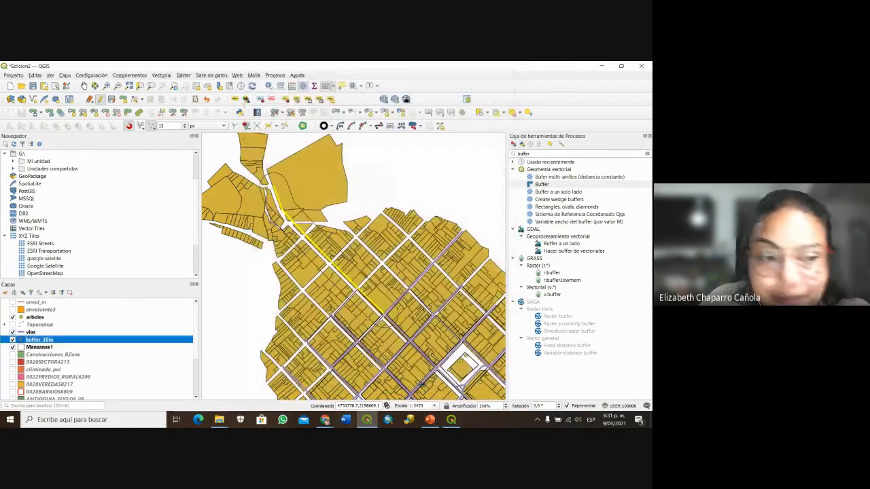
pyautogui.doubleClick(30, 340)
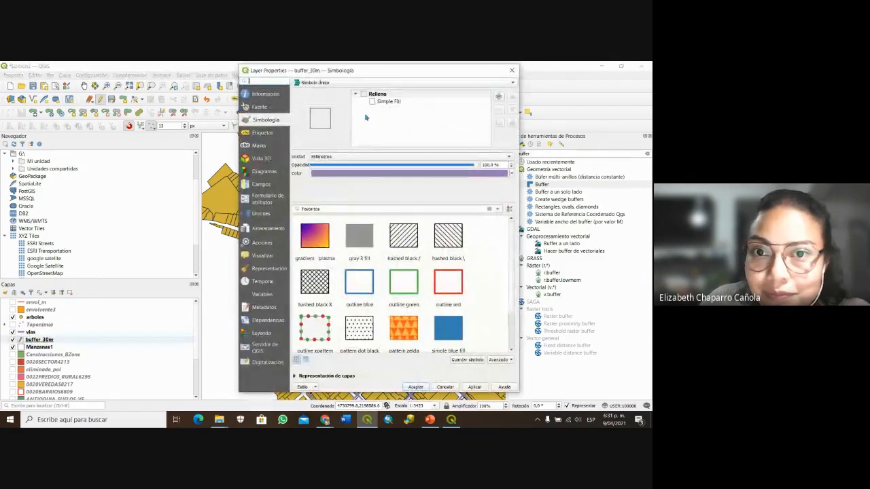
pyautogui.click(384, 102)
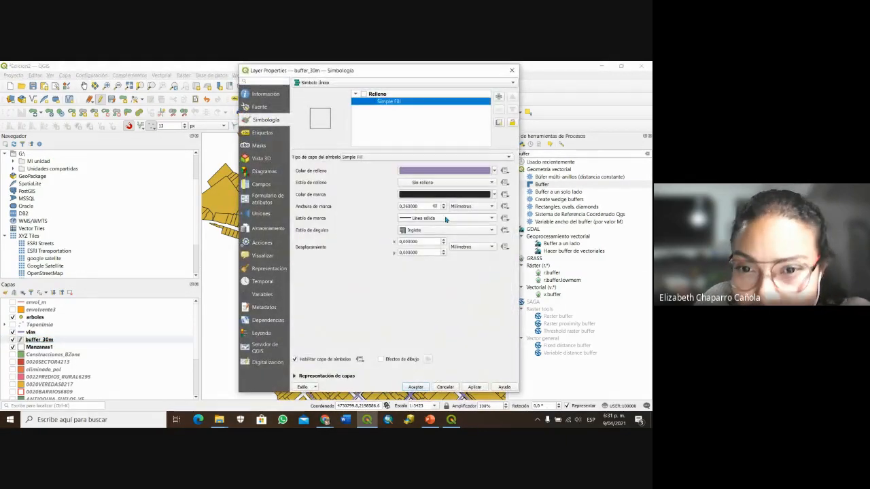
pyautogui.click(421, 206)
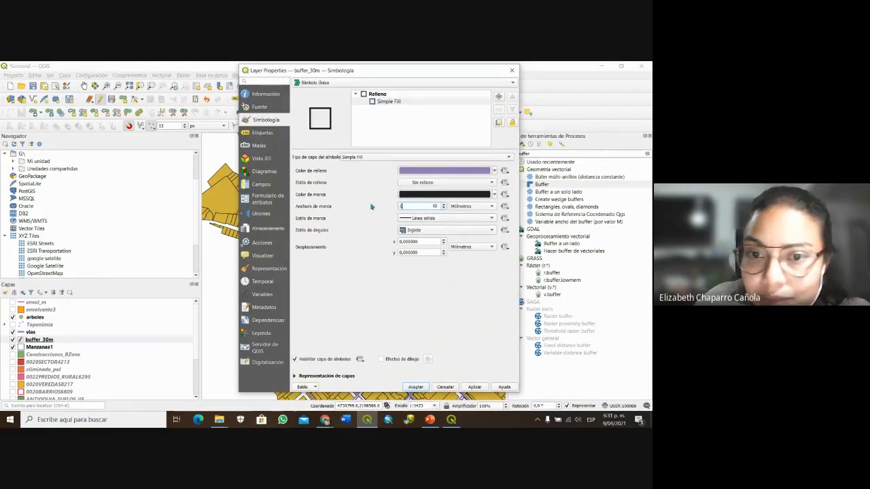
pyautogui.click(476, 195)
pyautogui.click(473, 255)
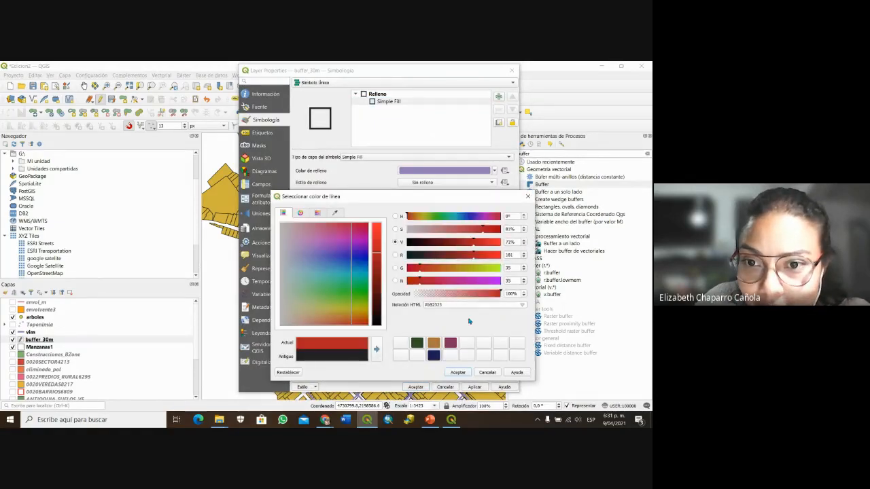
pyautogui.click(459, 374)
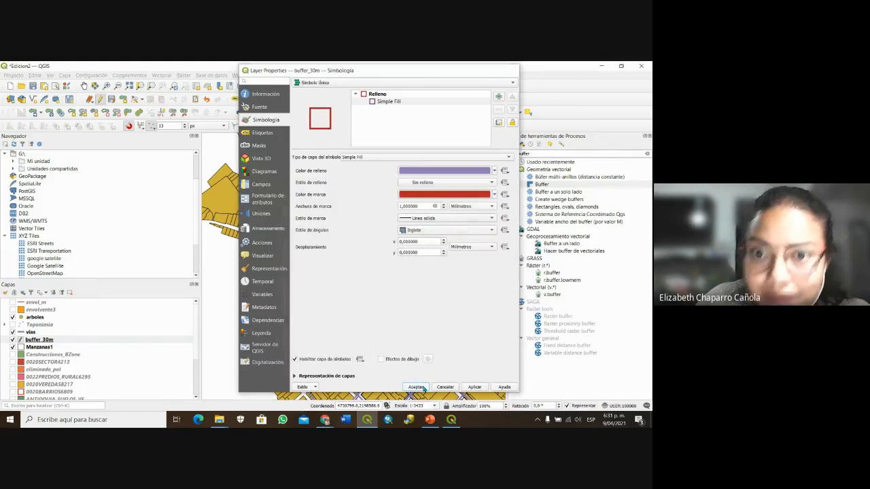
pyautogui.click(421, 387)
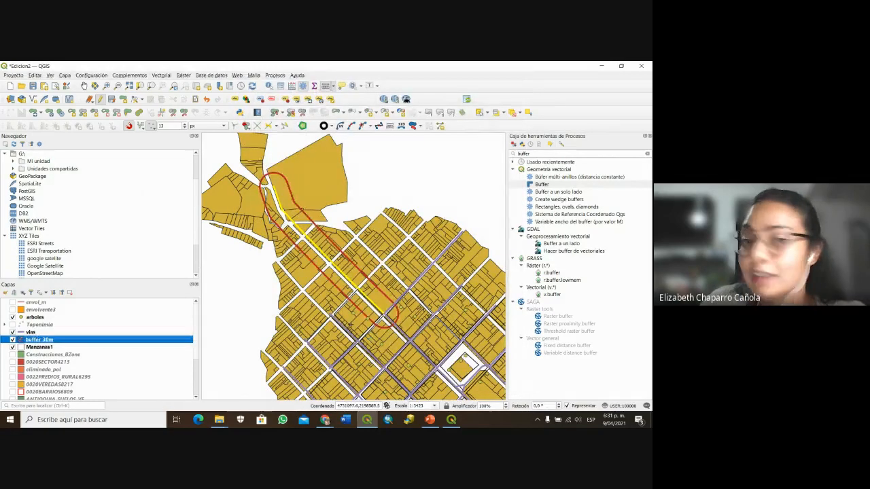
# Select the buffer_30m polygon around the road on the map.
pyautogui.scroll(1, 331, 308)
pyautogui.moveTo(362, 298); pyautogui.dragTo(358, 318)
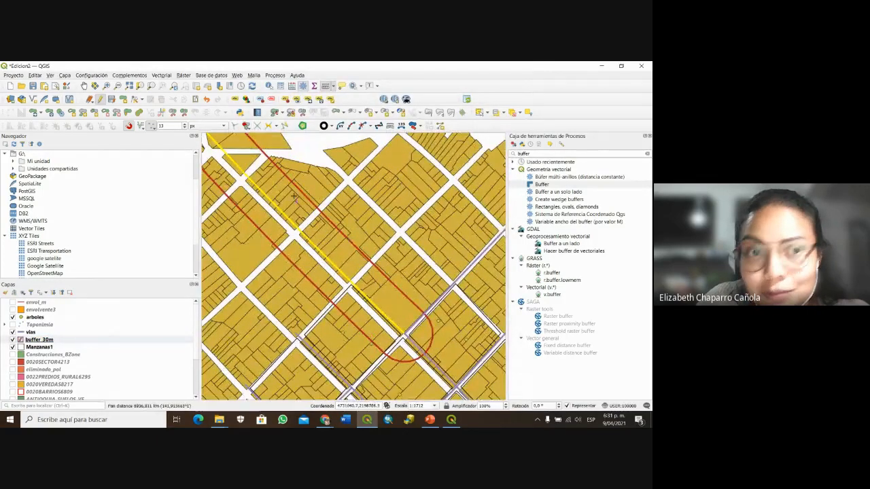
pyautogui.moveTo(290, 192); pyautogui.dragTo(351, 197)
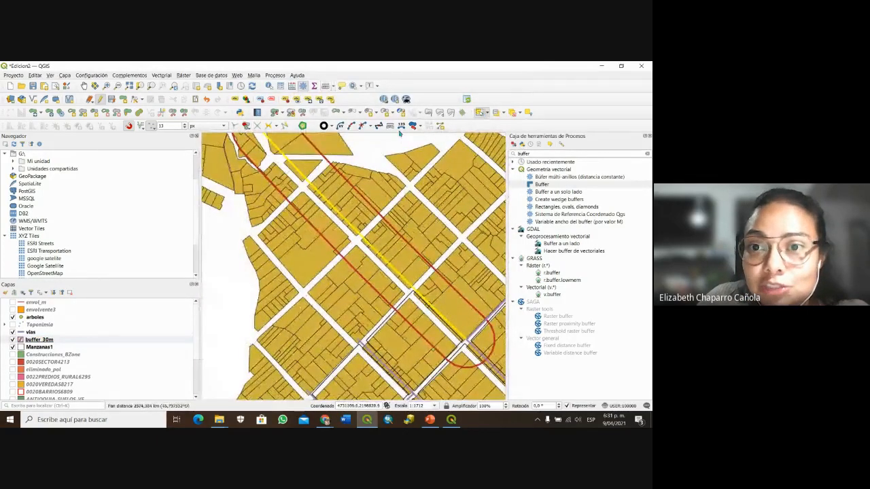
pyautogui.click(481, 113)
pyautogui.click(287, 180)
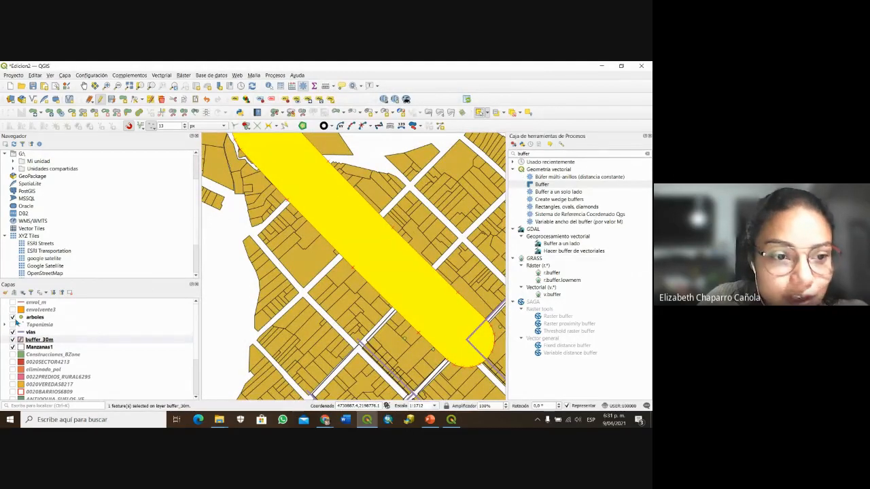
# Hide the buffer_30m layer and show the parcels and streets beneath it.
pyautogui.click(16, 340)
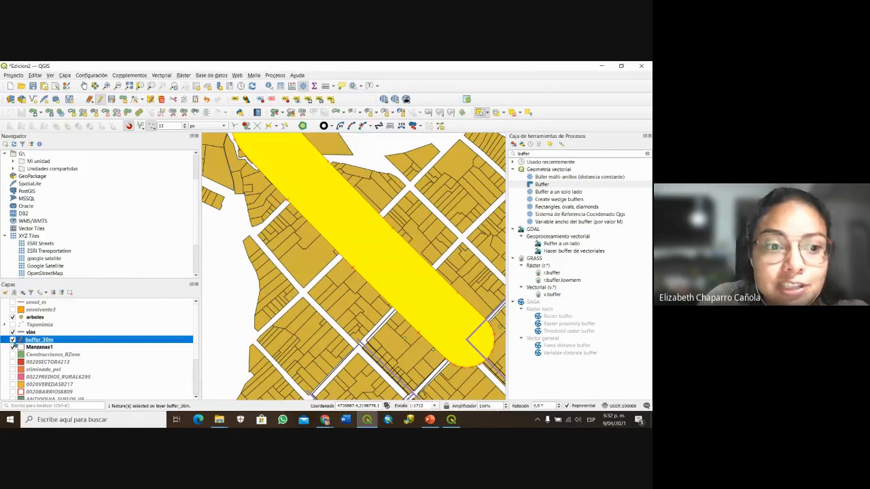
pyautogui.click(13, 339)
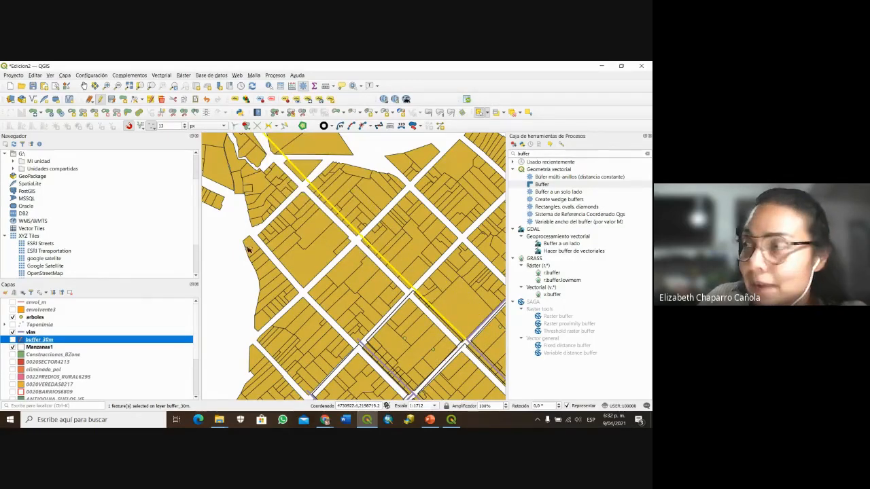
pyautogui.moveTo(270, 141); pyautogui.dragTo(263, 191)
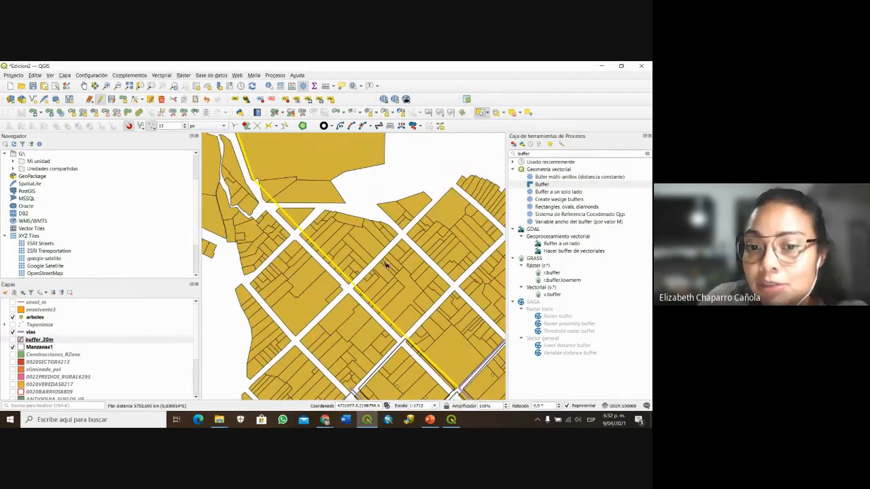
pyautogui.scroll(-1, 381, 257)
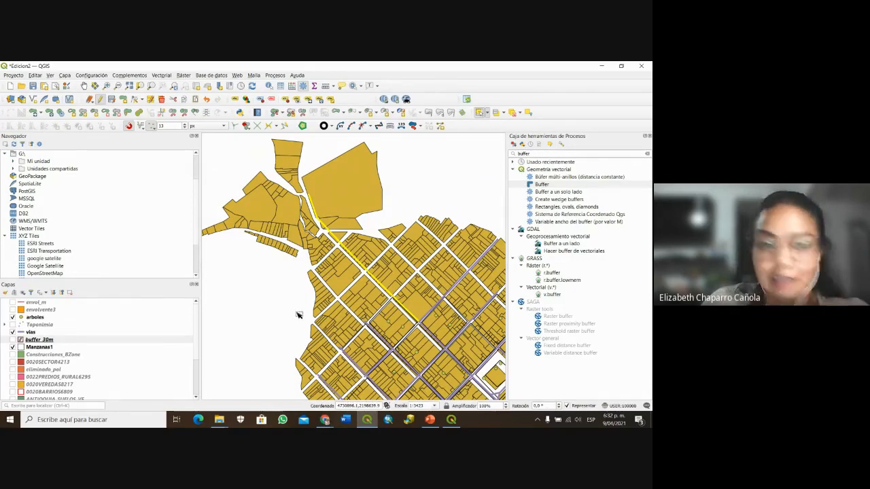
pyautogui.moveTo(298, 314); pyautogui.dragTo(284, 241)
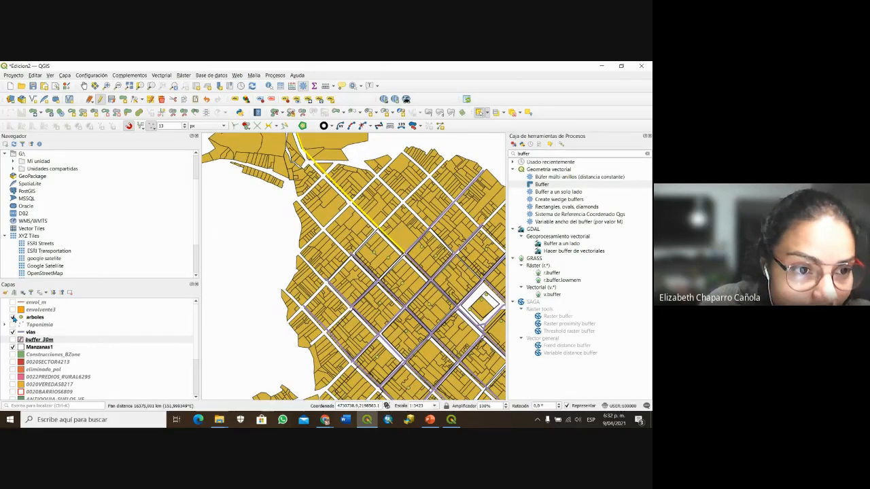
# Hide the visible 0021PREDIOS_URBANO8939 parcel layer and show the whole road network centred on the map.
pyautogui.scroll(-3, 102, 351)
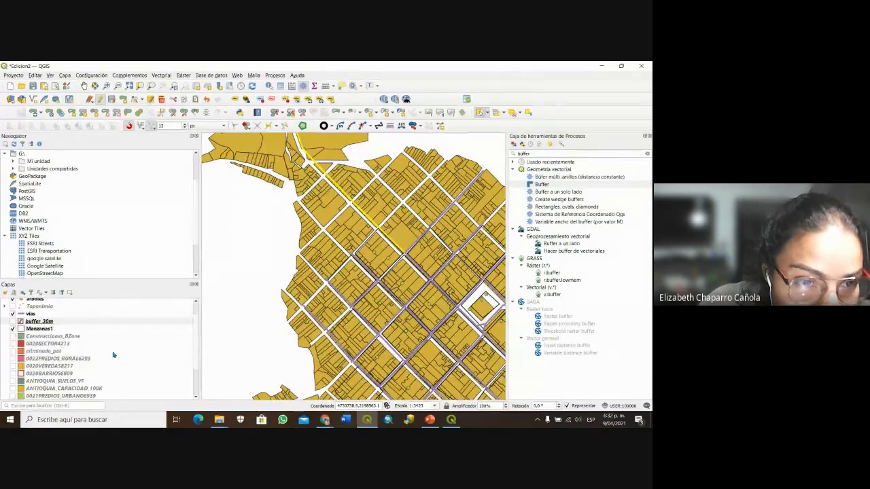
pyautogui.scroll(-2, 87, 349)
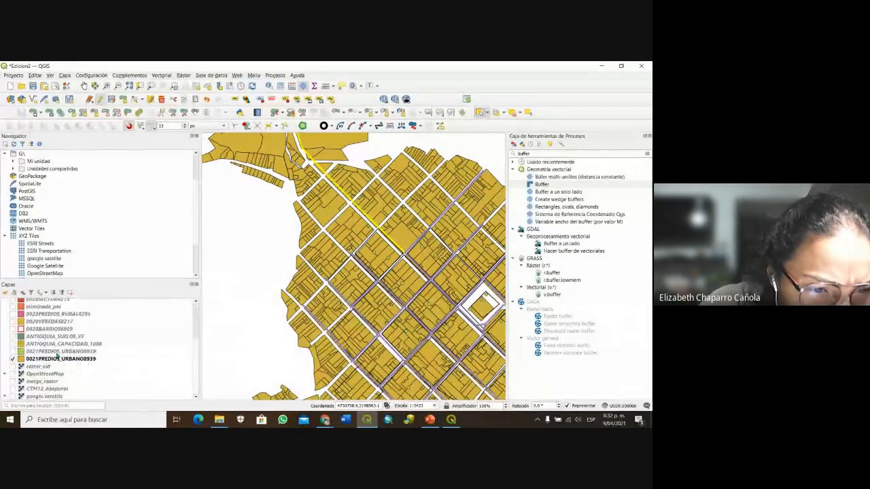
pyautogui.click(13, 359)
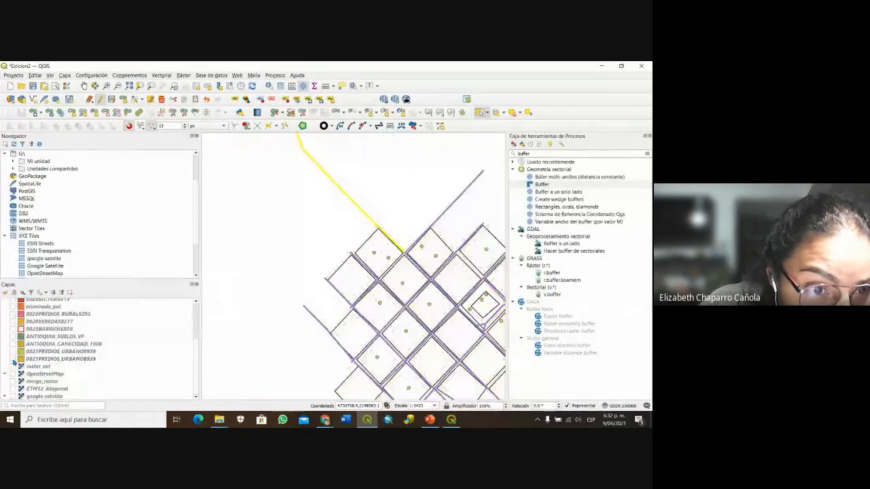
pyautogui.scroll(-1, 432, 288)
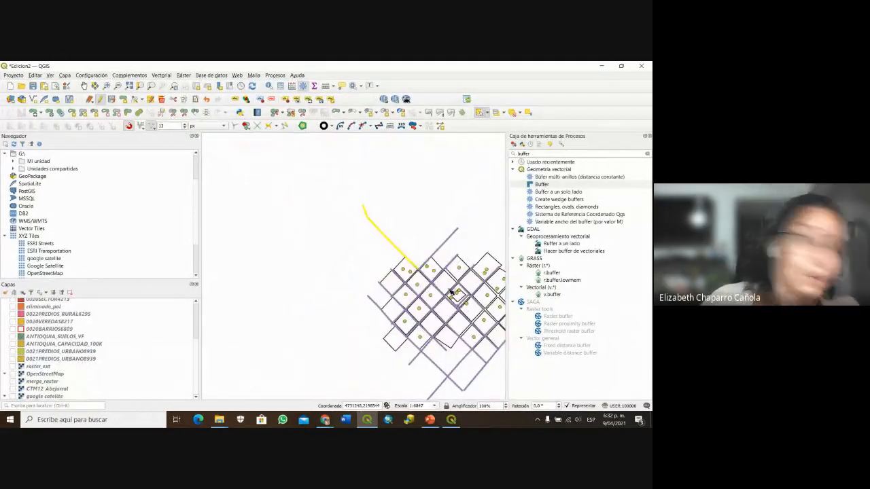
pyautogui.moveTo(450, 290); pyautogui.dragTo(362, 256)
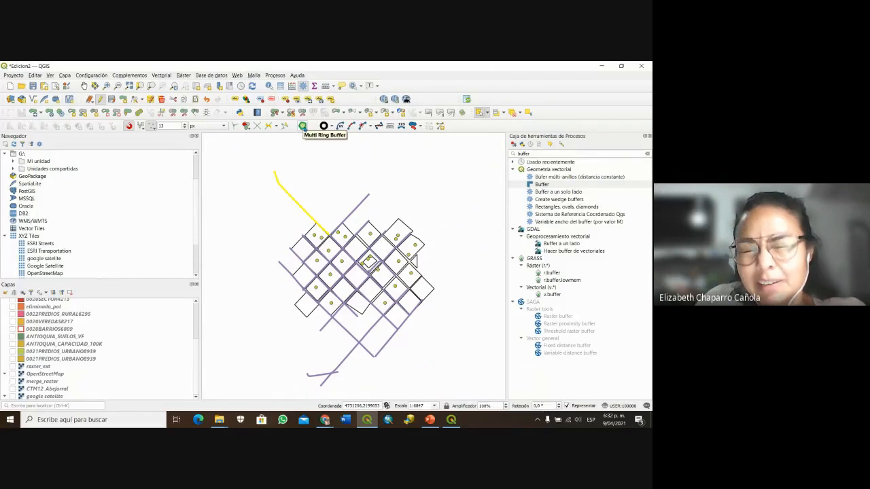
# Open the Multi Ring Buffer tool and place its dialog clear of the highlighted road.
pyautogui.click(304, 128)
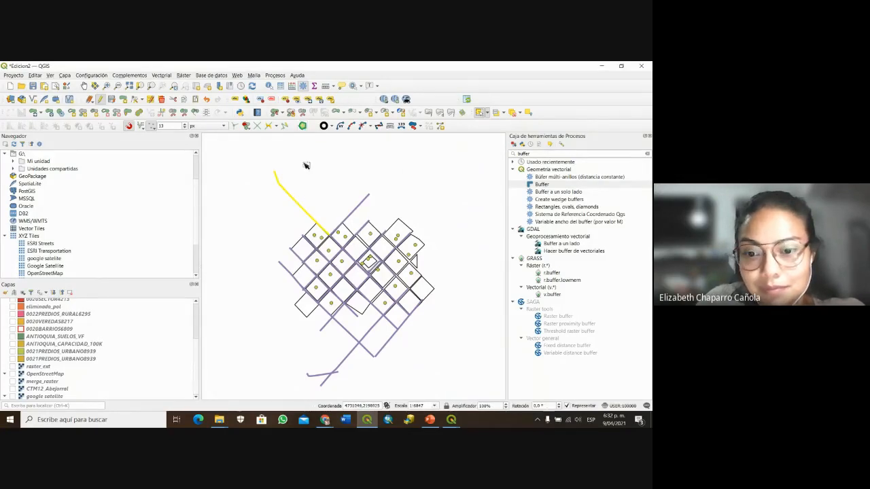
pyautogui.moveTo(451, 419)
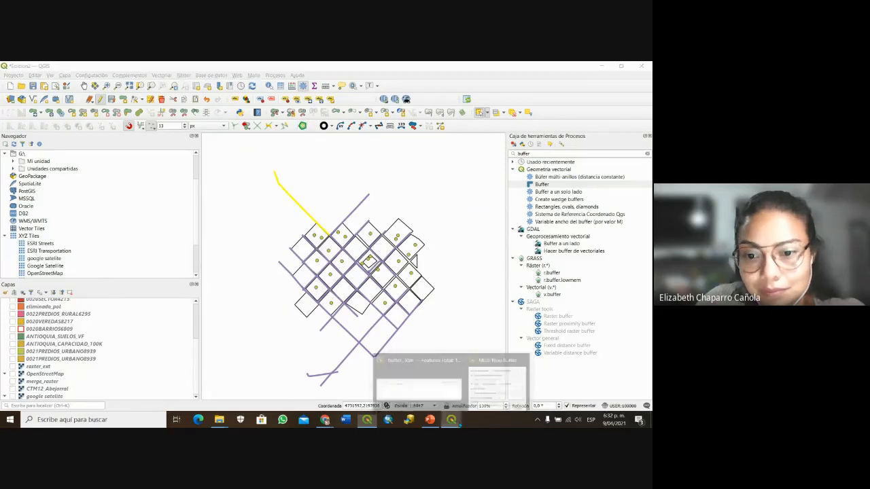
pyautogui.click(485, 384)
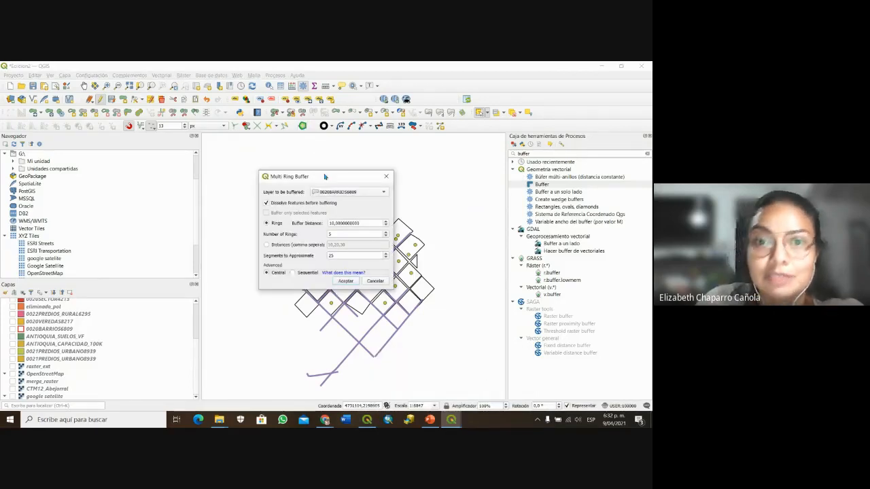
pyautogui.moveTo(332, 174); pyautogui.dragTo(437, 167)
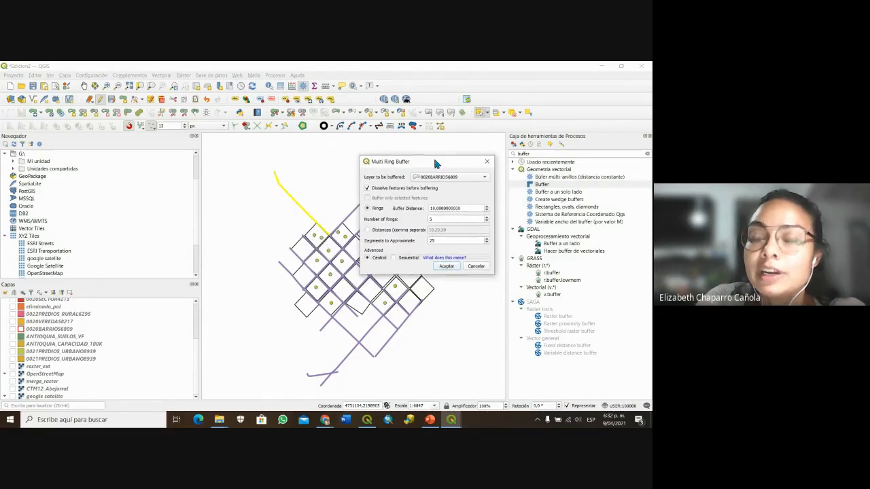
pyautogui.moveTo(336, 194); pyautogui.dragTo(356, 203)
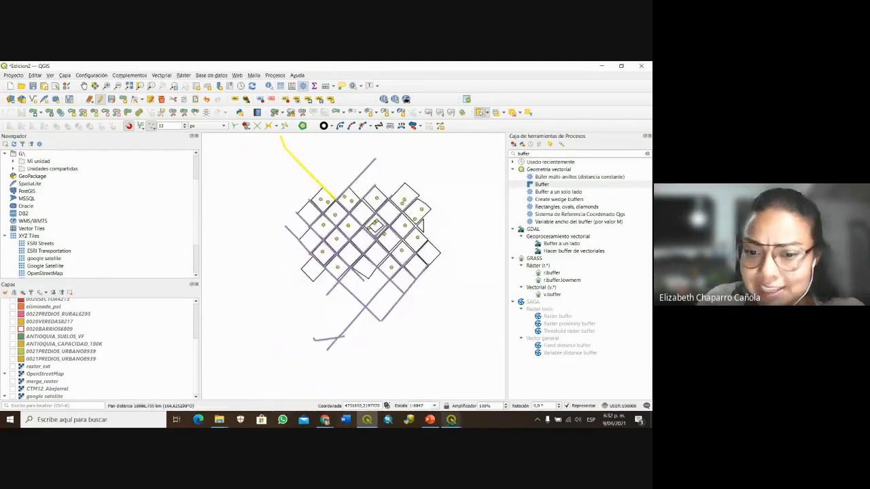
# Bring back the Multi Ring Buffer dialog, choose vias as the layer to buffer and use comma-separated distances of 10,20,30.
pyautogui.moveTo(451, 419)
pyautogui.click(489, 384)
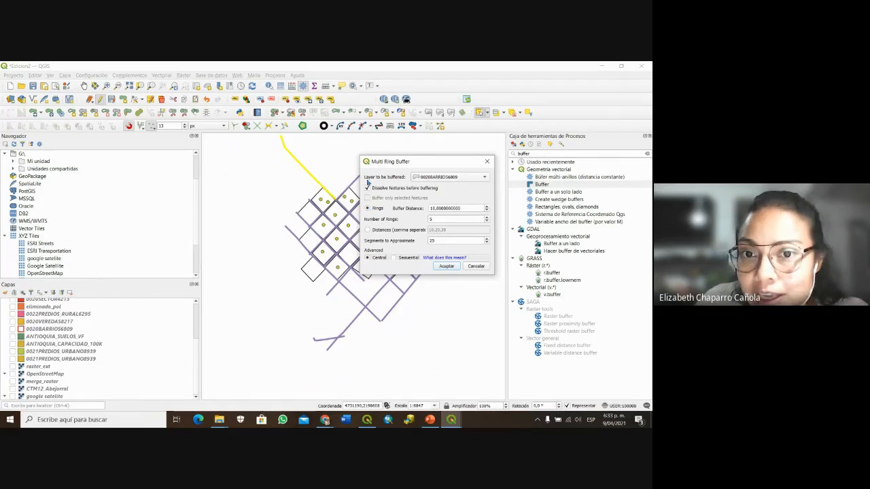
pyautogui.click(435, 178)
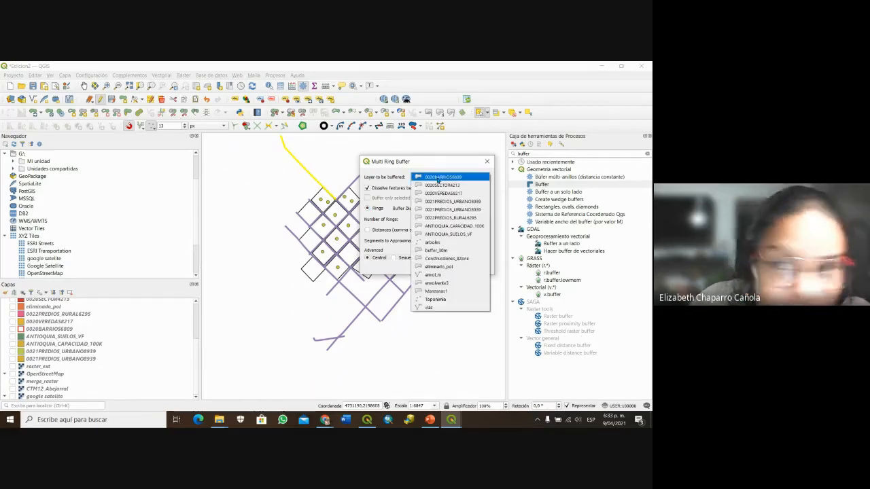
pyautogui.click(439, 307)
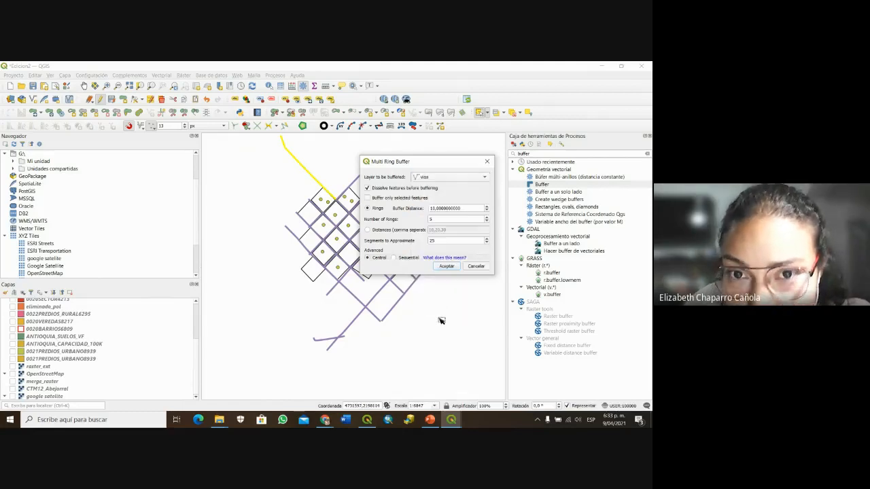
pyautogui.click(367, 230)
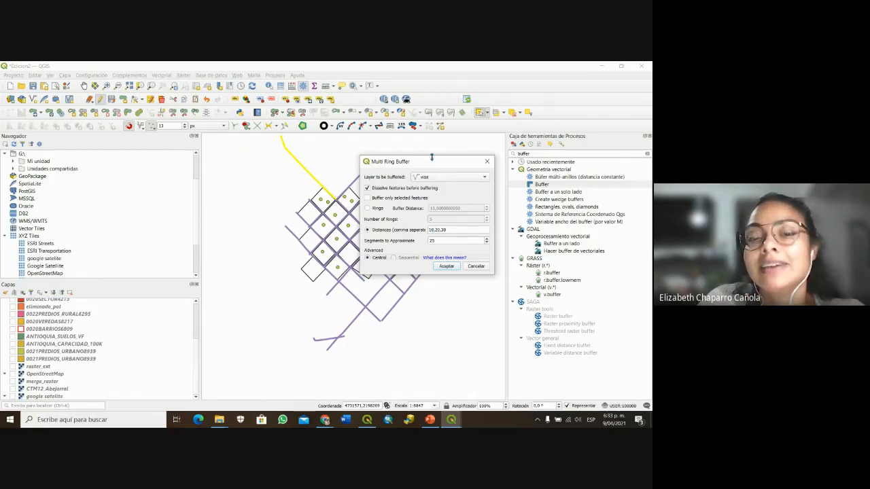
# Examine the highlighted road segment up close, along its length and where it meets the street grid.
pyautogui.moveTo(327, 246); pyautogui.dragTo(304, 294)
pyautogui.scroll(2, 319, 240)
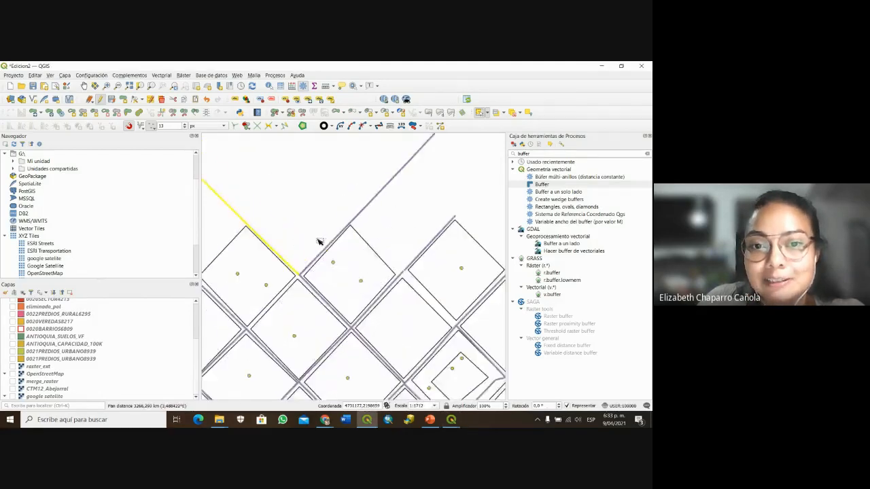
pyautogui.moveTo(298, 244); pyautogui.dragTo(427, 315)
pyautogui.scroll(-1, 404, 236)
pyautogui.scroll(1, 384, 213)
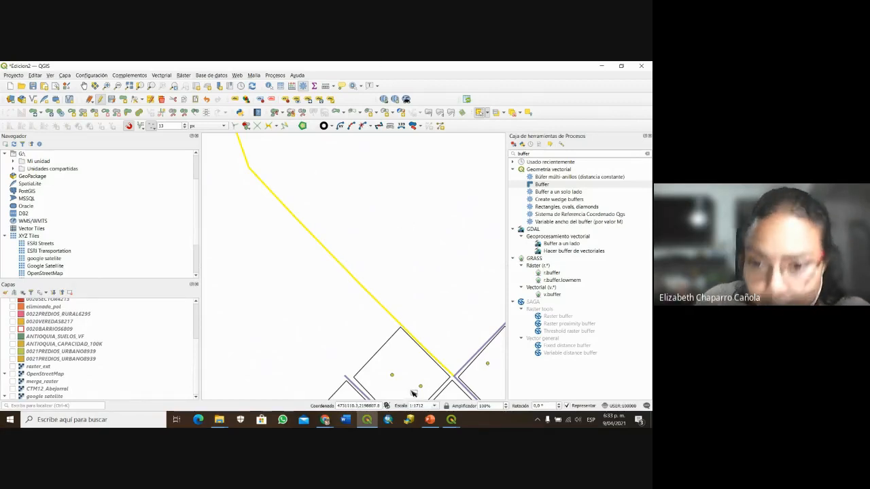
pyautogui.moveTo(367, 420)
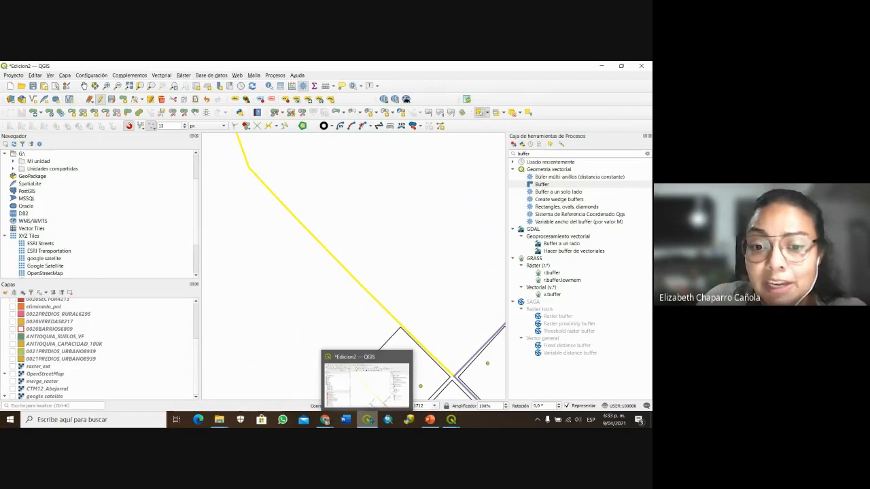
# Create dissolved multi-ring buffers around the vias layer at distances 30, 50 and 60.
pyautogui.moveTo(451, 420)
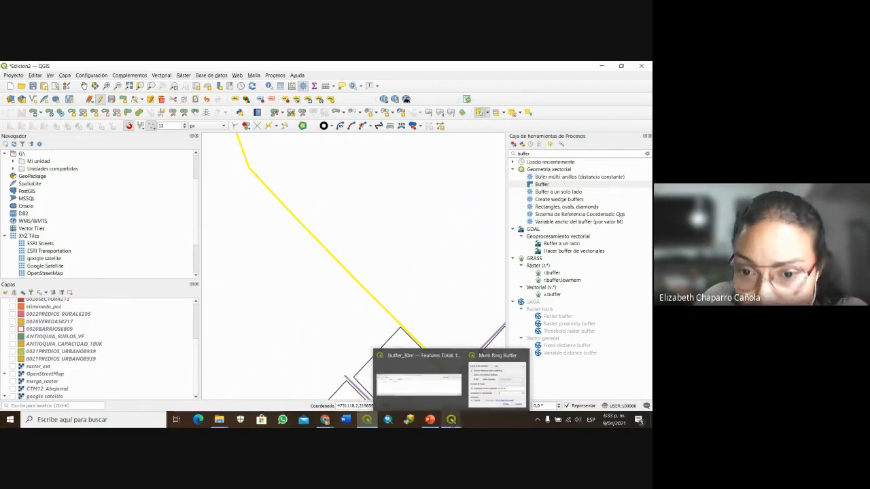
pyautogui.click(497, 386)
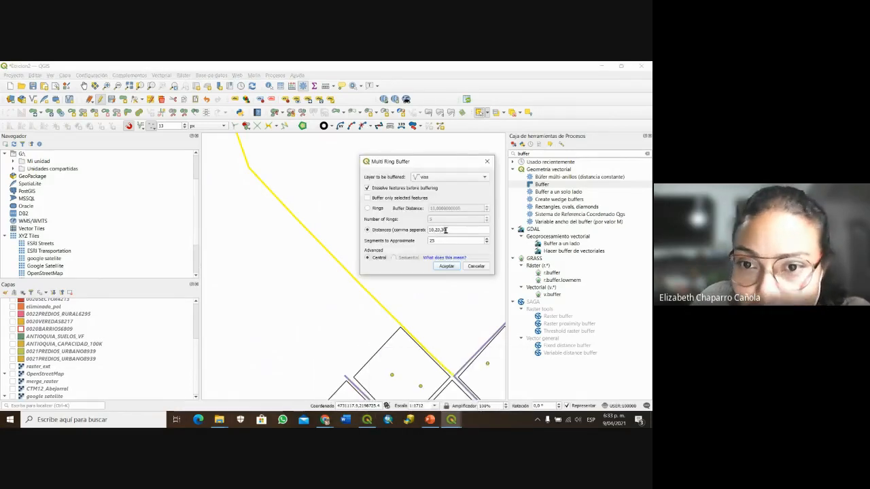
pyautogui.moveTo(449, 231); pyautogui.dragTo(422, 233)
pyautogui.write('3')
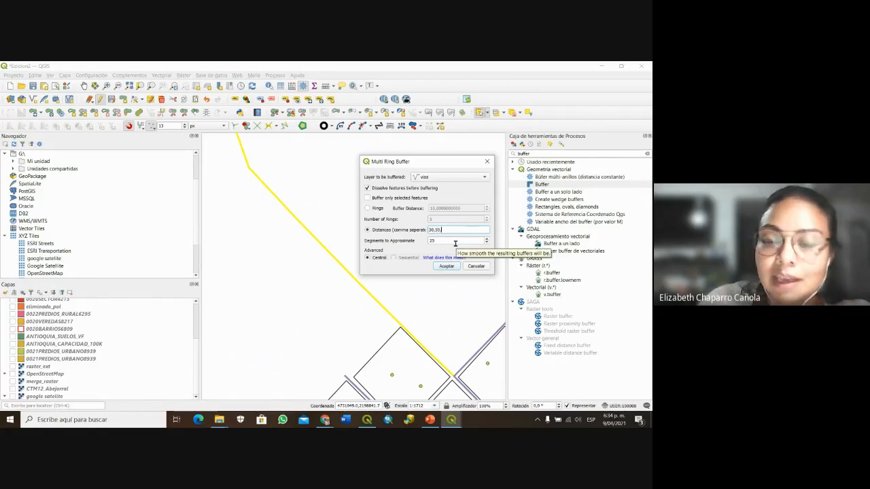
pyautogui.write(',')
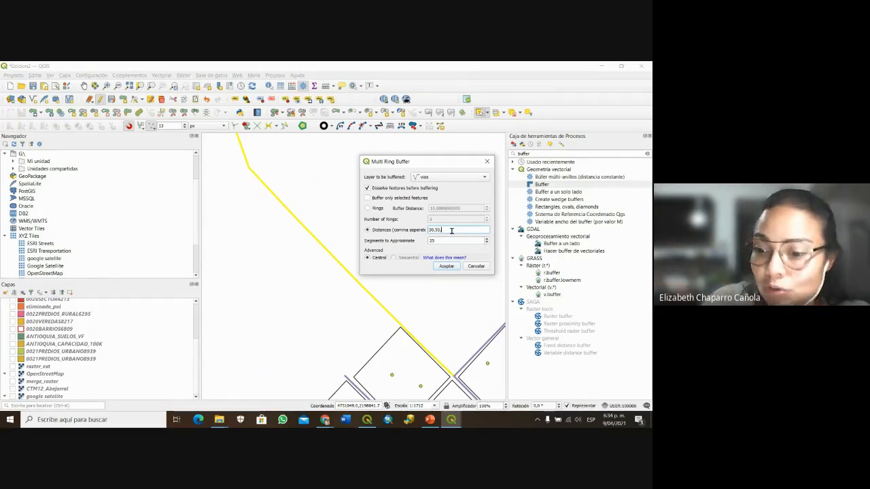
pyautogui.write('8')
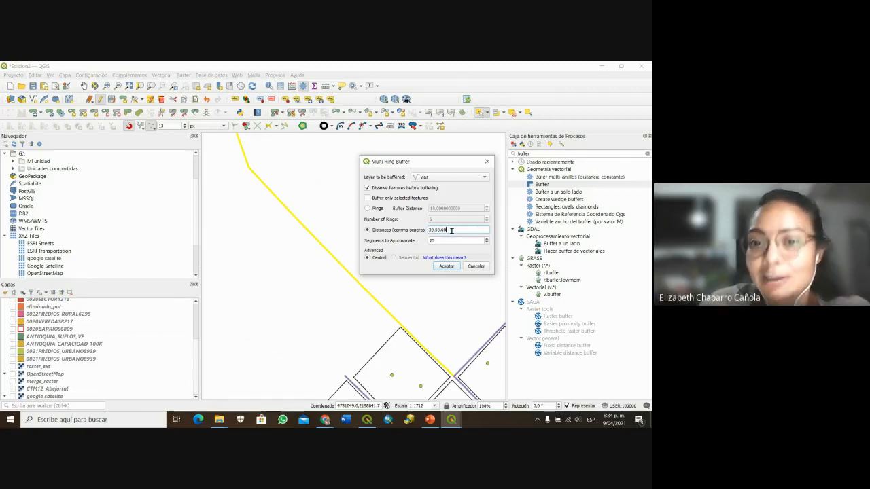
pyautogui.click(446, 266)
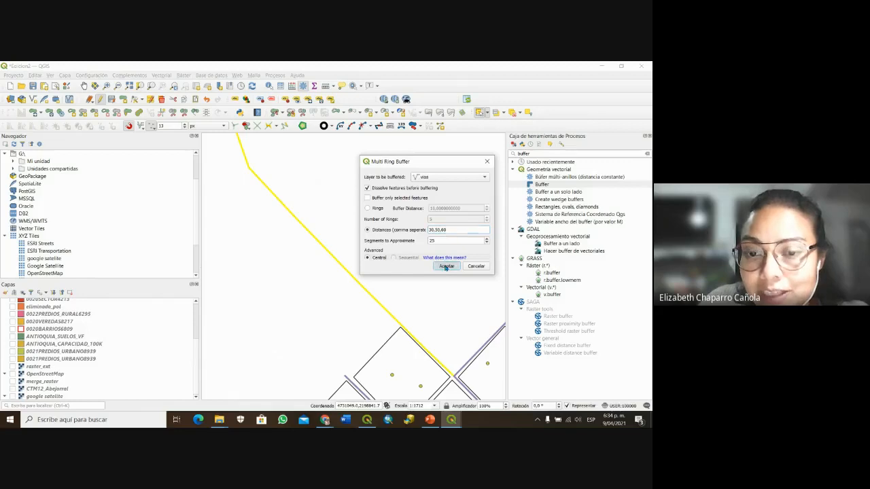
# Examine the buffer rings around the roads and look at the symbology properties of the vias_MultiRingBuffer layer.
pyautogui.scroll(-1, 419, 216)
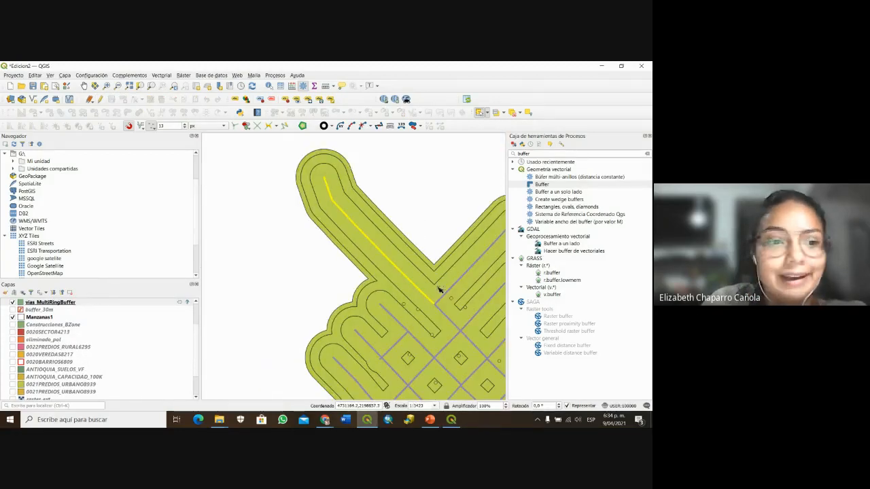
pyautogui.moveTo(438, 291); pyautogui.dragTo(398, 261)
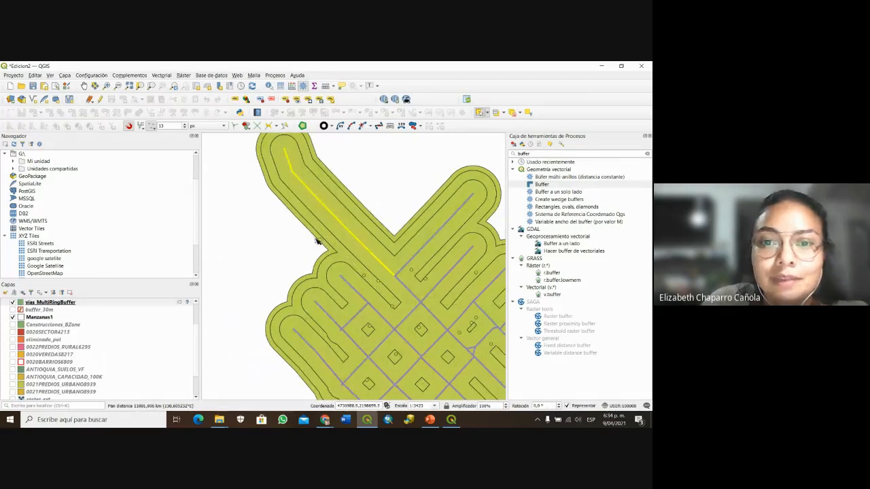
pyautogui.scroll(1, 316, 238)
pyautogui.moveTo(312, 222); pyautogui.dragTo(345, 298)
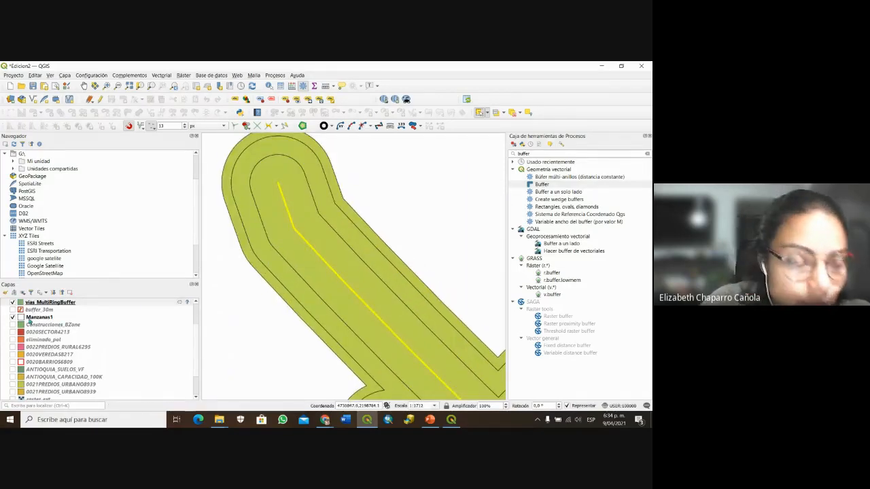
pyautogui.scroll(1, 30, 320)
pyautogui.scroll(1, 29, 323)
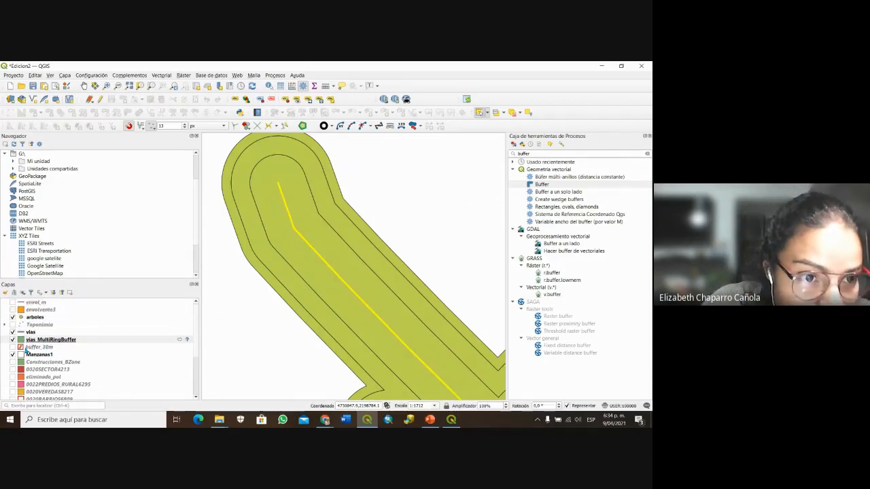
pyautogui.doubleClick(25, 341)
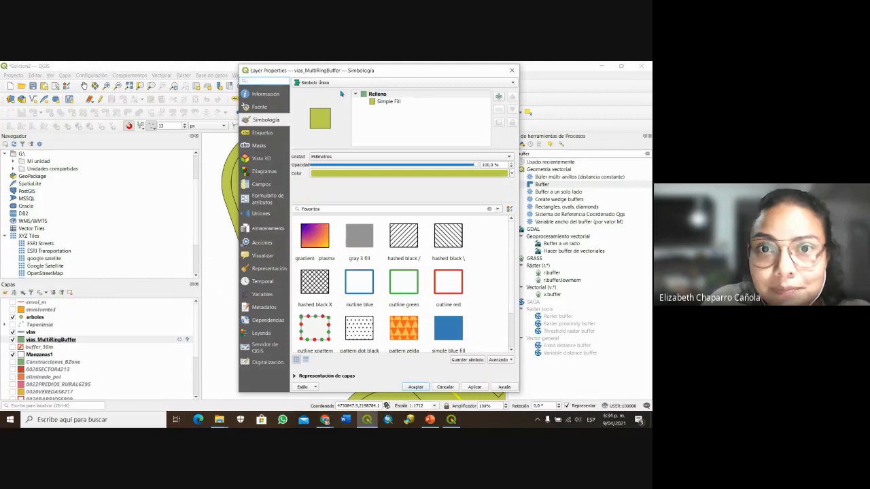
pyautogui.click(512, 70)
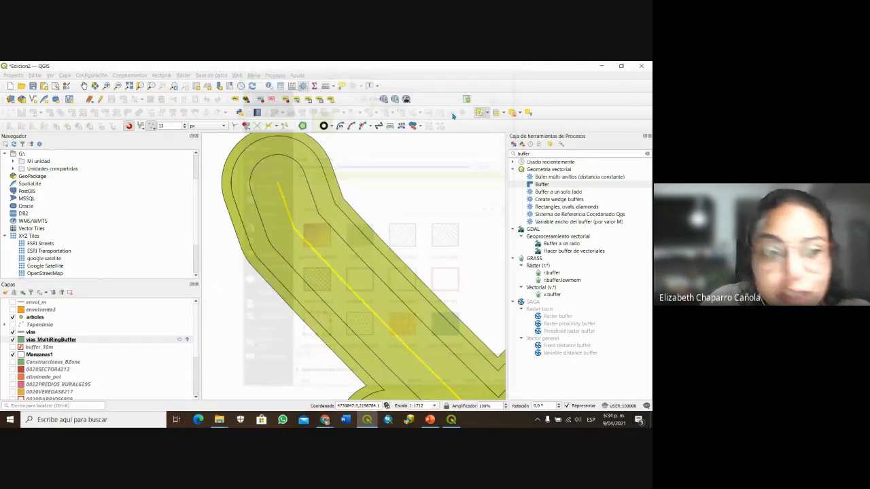
# Review the ring distances in the attribute table of the vias_MultiRingBuffer layer, keeping the rings in view, and close it.
pyautogui.click(57, 344)
pyautogui.rightClick(57, 342)
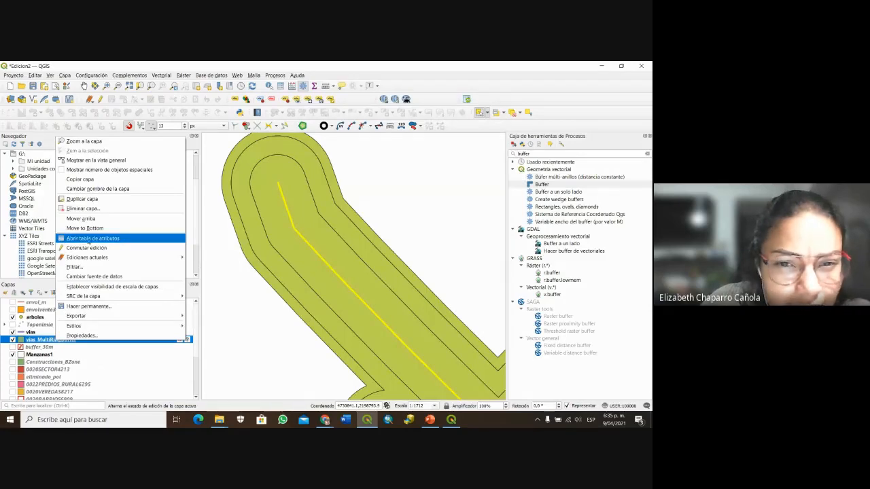
pyautogui.click(89, 238)
pyautogui.moveTo(160, 166); pyautogui.dragTo(575, 182)
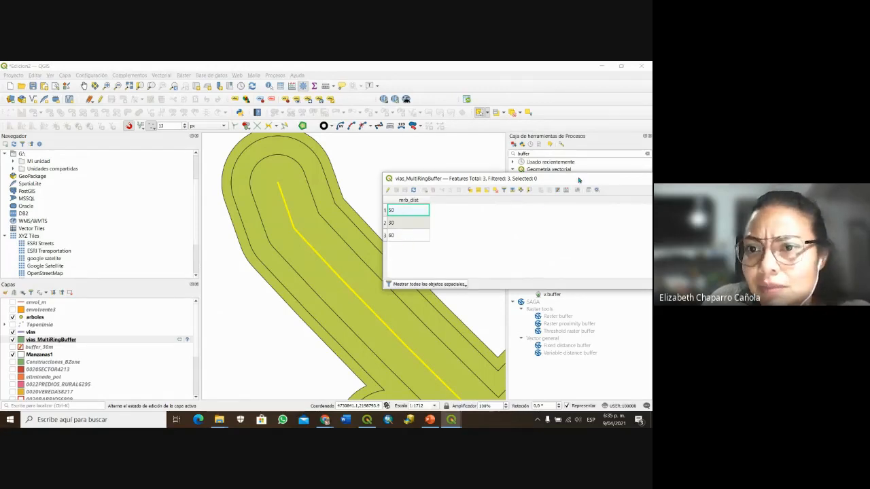
pyautogui.moveTo(579, 180); pyautogui.dragTo(469, 191)
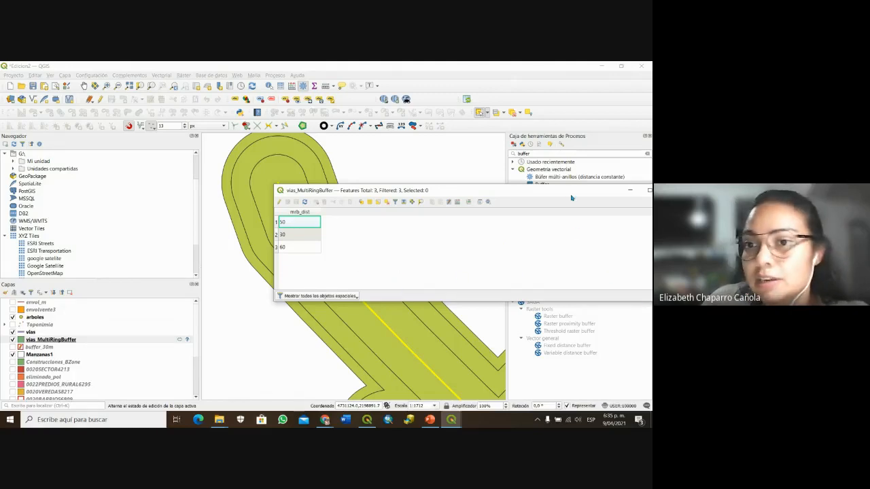
pyautogui.moveTo(571, 197); pyautogui.dragTo(448, 240)
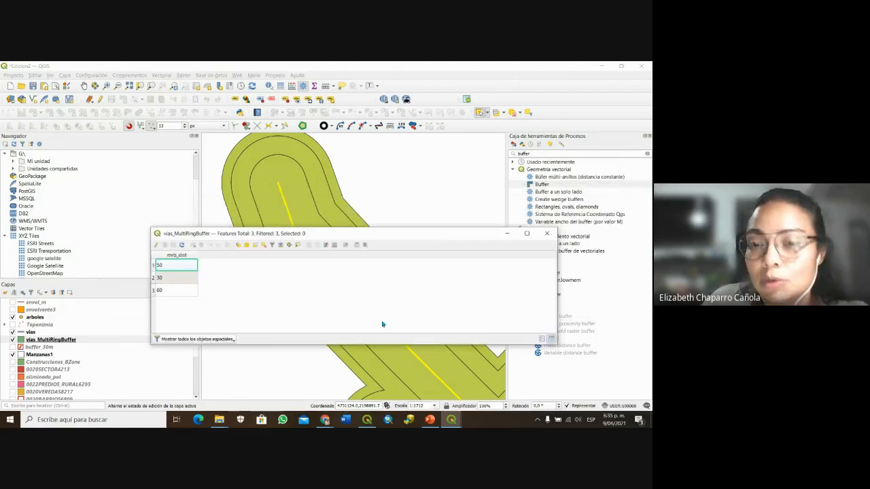
pyautogui.click(545, 233)
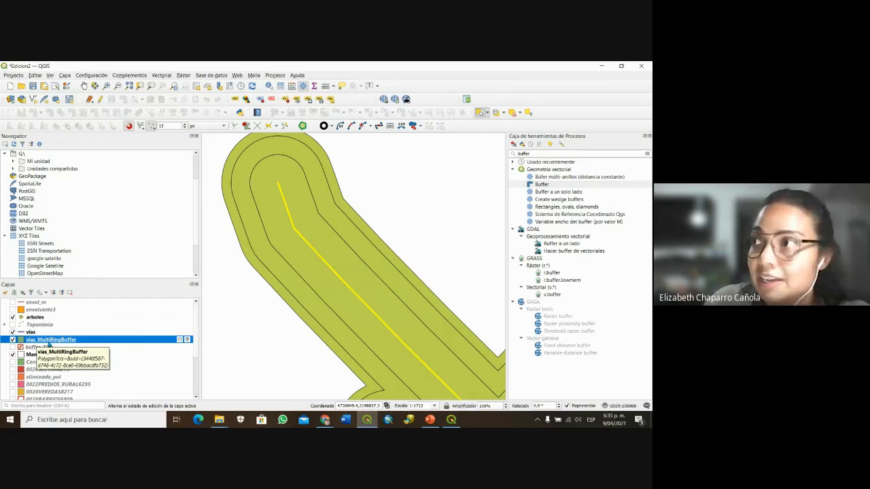
pyautogui.rightClick(49, 342)
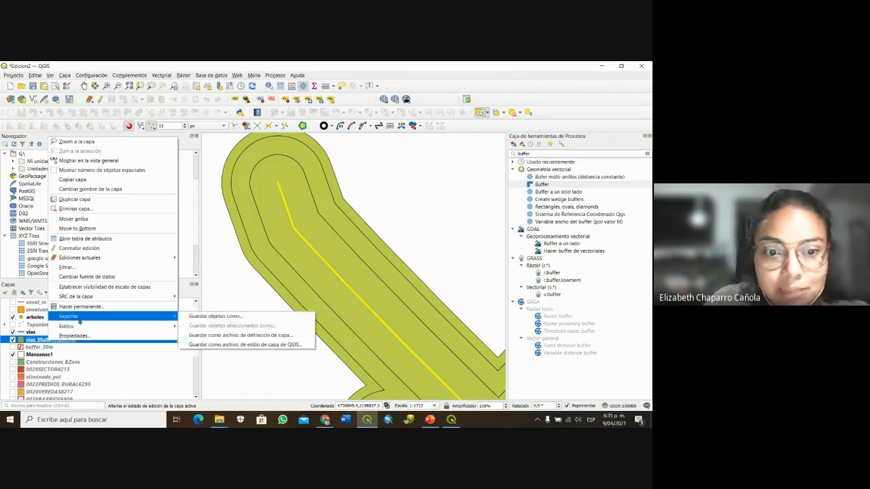
pyautogui.moveTo(138, 319)
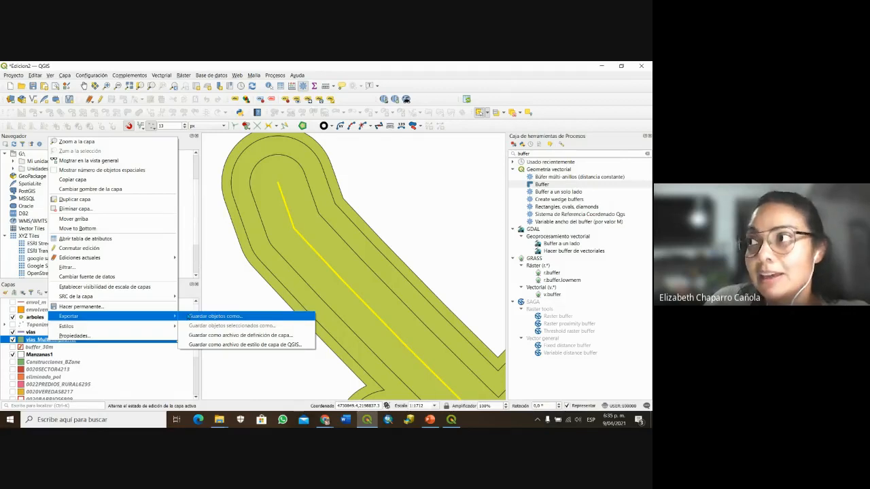
pyautogui.click(212, 290)
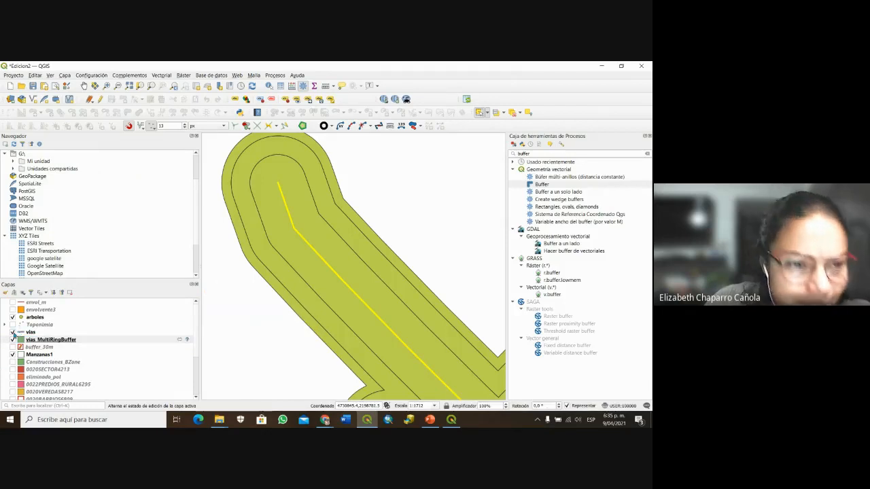
# Hide the vias_MultiRingBuffer layer on the map.
pyautogui.click(13, 340)
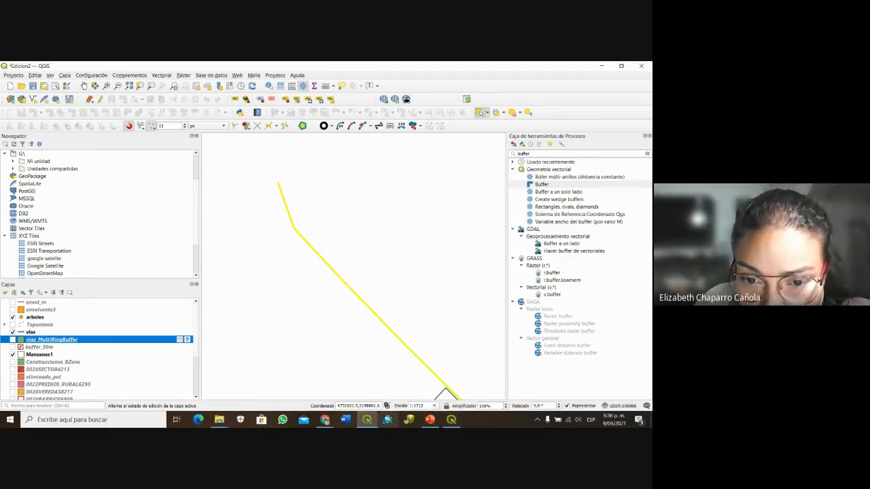
# Switch to the PowerPoint presentation and show the Clip slide in full at 90% zoom to read its explanation.
pyautogui.click(430, 419)
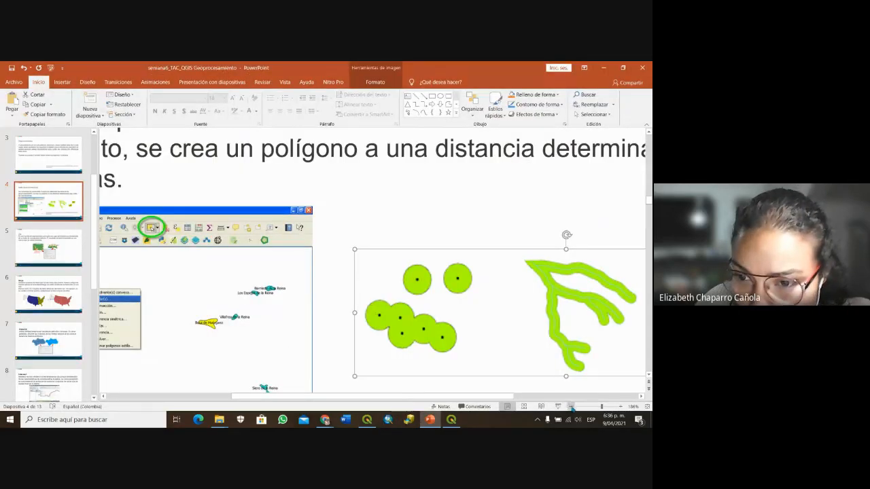
pyautogui.click(570, 406)
pyautogui.click(572, 407)
pyautogui.click(571, 407)
pyautogui.click(571, 407)
pyautogui.click(571, 407)
pyautogui.click(571, 406)
pyautogui.click(571, 407)
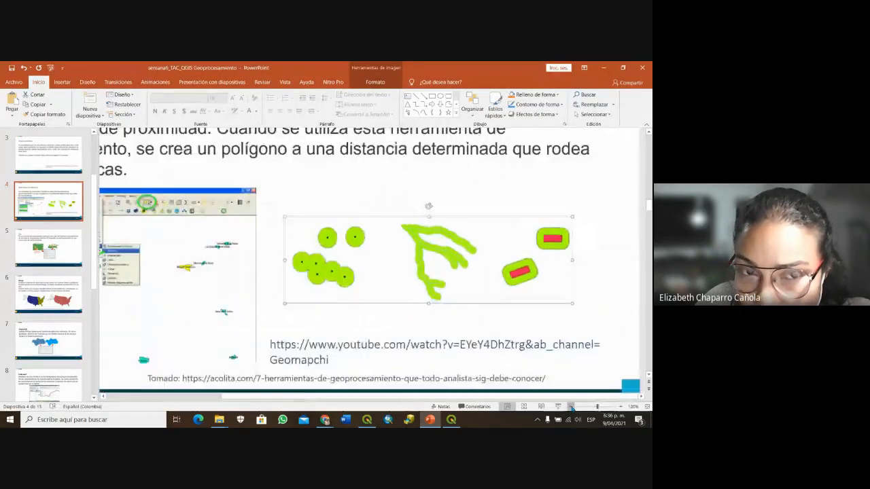
pyautogui.click(571, 407)
pyautogui.click(44, 249)
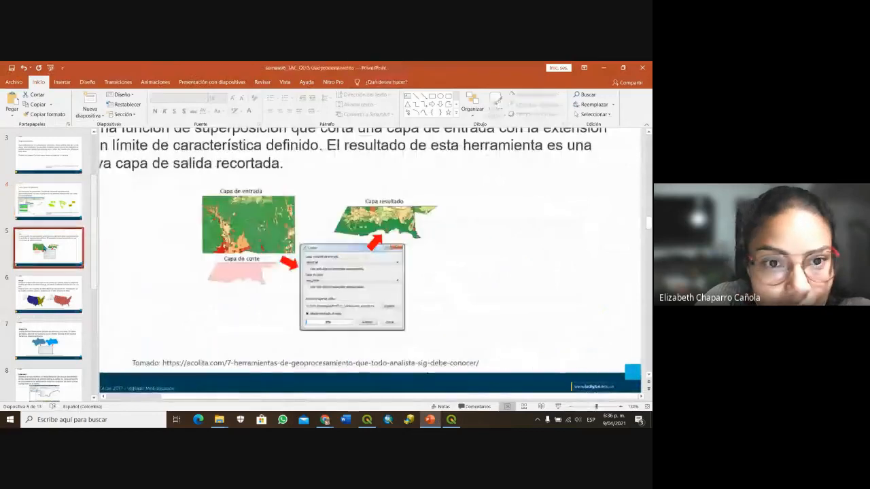
pyautogui.click(571, 406)
pyautogui.click(571, 406)
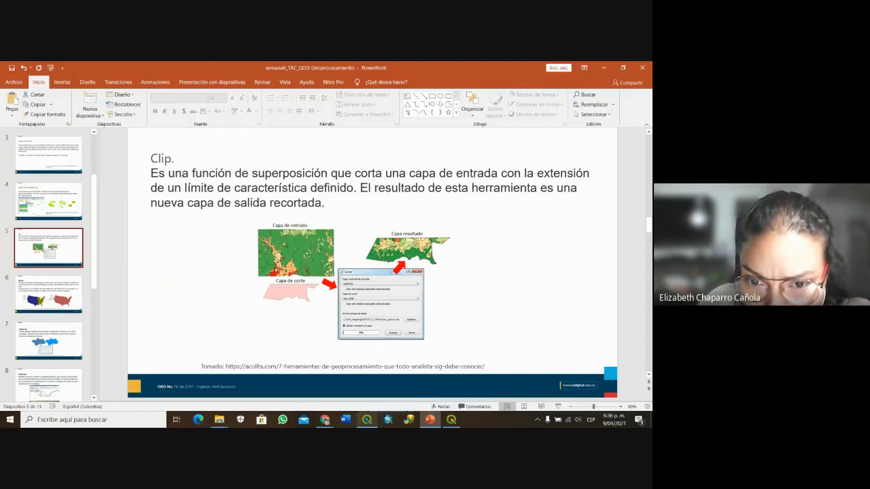
# Switch back to QGIS and show the second of the two 0021PREDIOS_URBANO8939 layers on the map.
pyautogui.click(367, 419)
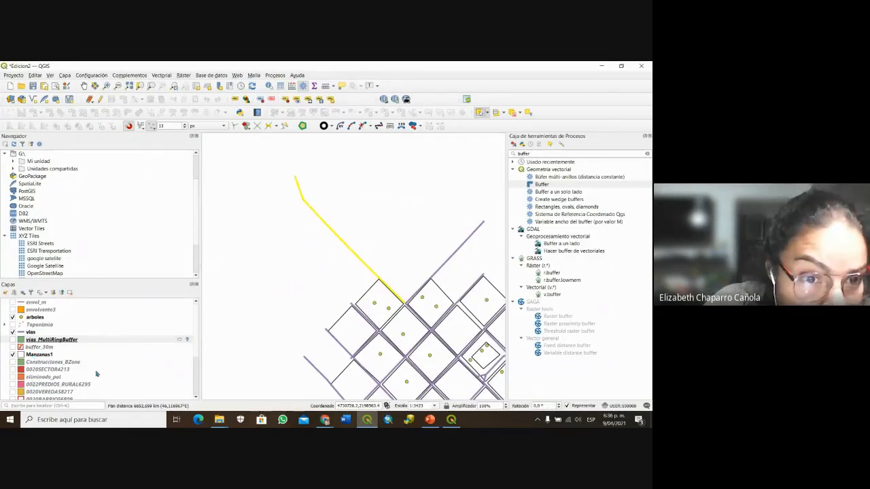
pyautogui.scroll(-2, 51, 347)
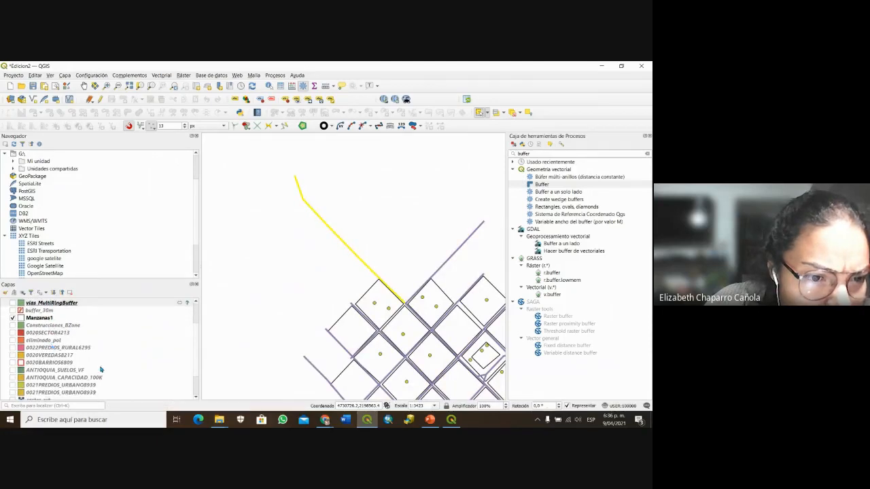
pyautogui.scroll(-1, 29, 363)
pyautogui.click(12, 359)
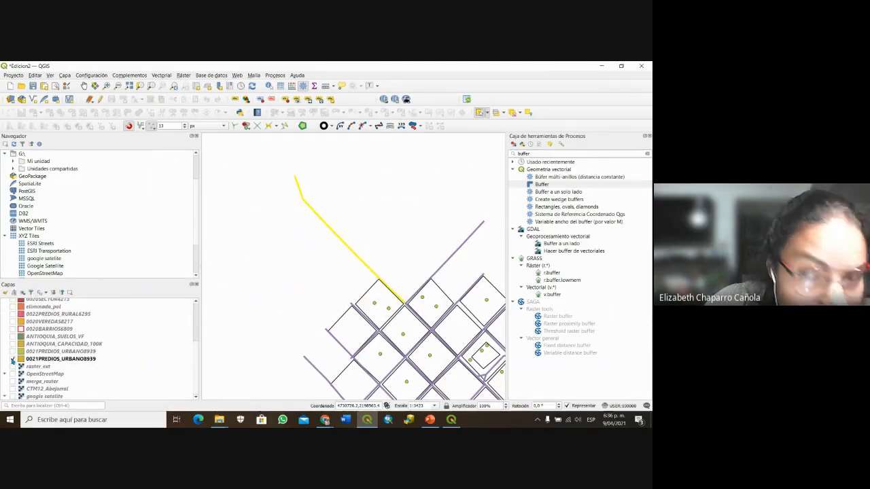
# Select the 0021PREDIOS_URBANO8939 parcels around the northwestern end of the town, along the highlighted road.
pyautogui.moveTo(351, 275); pyautogui.dragTo(387, 333)
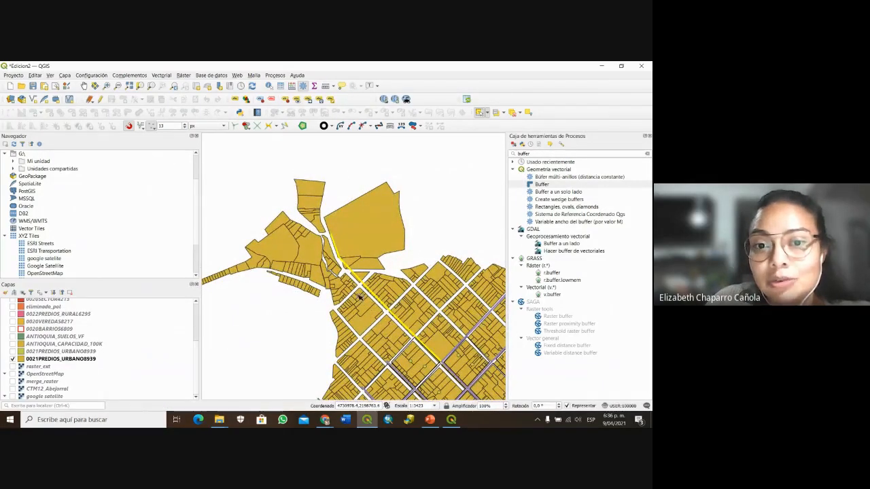
pyautogui.scroll(1, 390, 316)
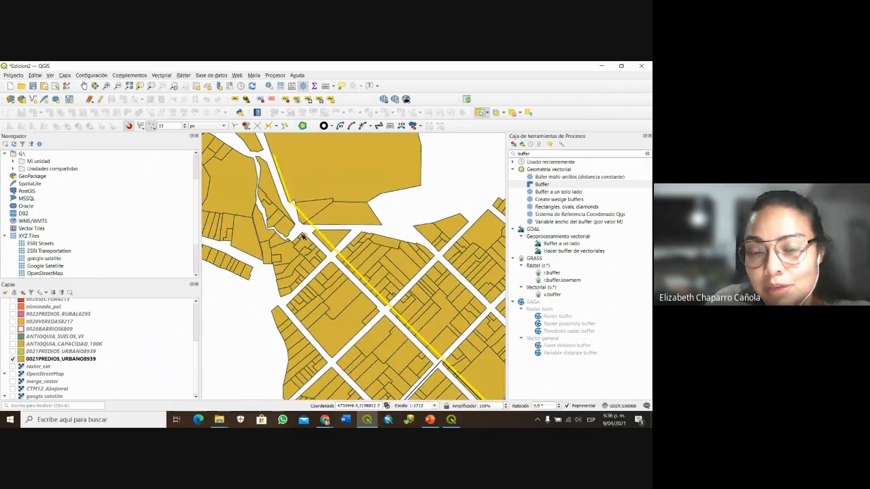
pyautogui.scroll(-1, 388, 276)
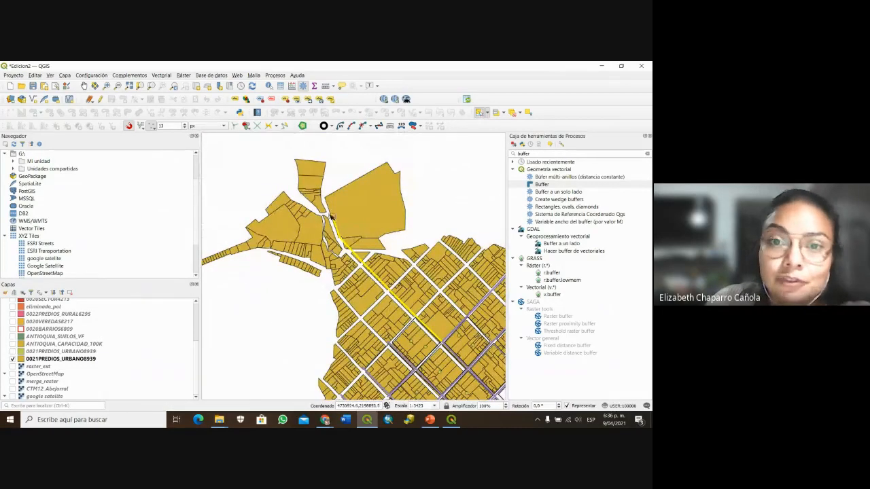
pyautogui.moveTo(241, 161); pyautogui.dragTo(438, 347)
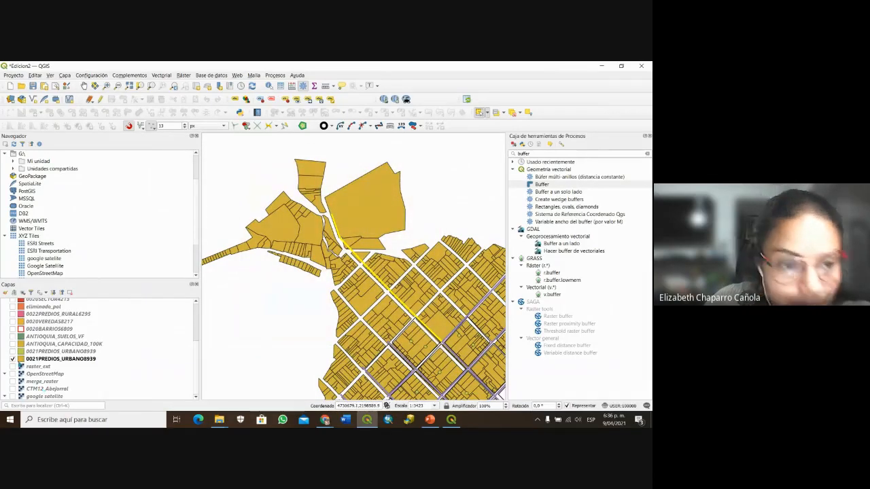
pyautogui.moveTo(268, 158); pyautogui.dragTo(415, 325)
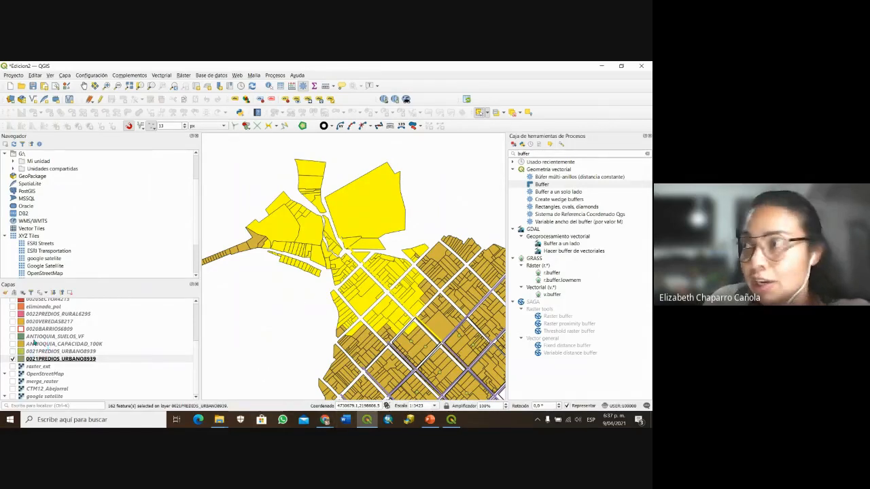
# Show the ANTIOQUIA_SUELOS_VF layer and view its whole extent on the map.
pyautogui.click(12, 337)
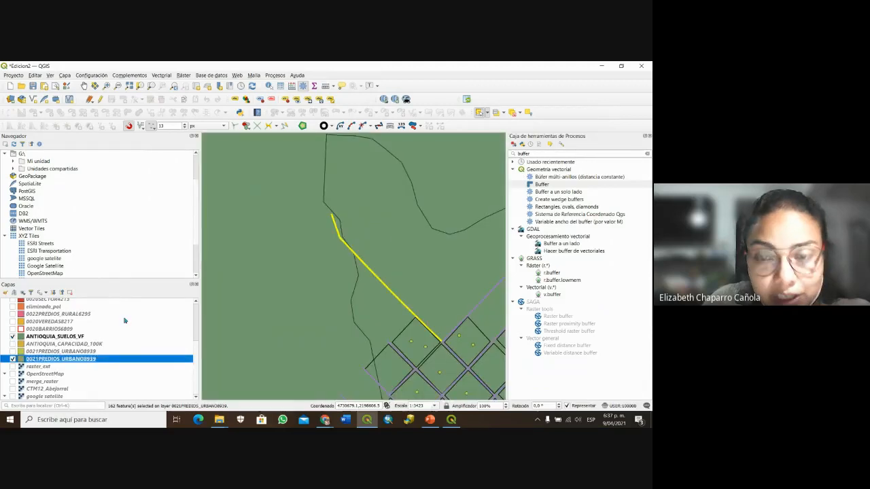
pyautogui.scroll(-5, 397, 250)
pyautogui.scroll(-4, 397, 251)
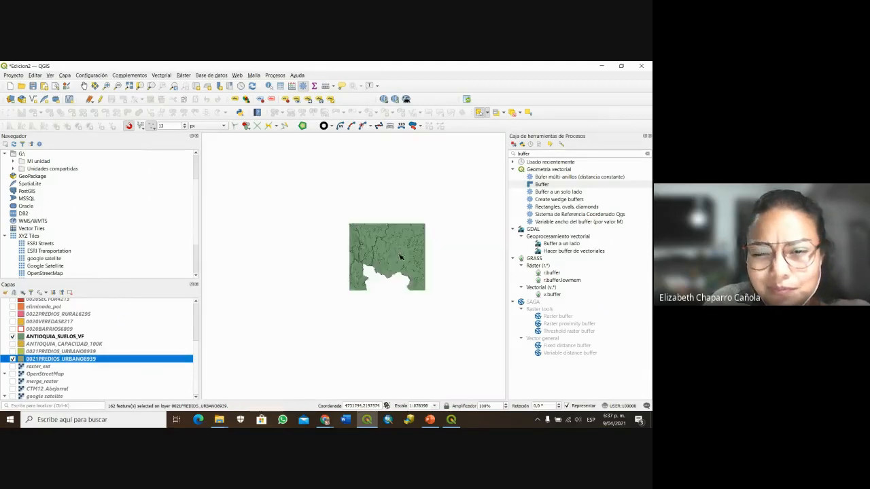
# Open the ANTIOQUIA_SUELOS_VF attribute table and look through its records and fields from UCS to SHAPE_Area.
pyautogui.moveTo(406, 203); pyautogui.dragTo(416, 295)
pyautogui.scroll(-1, 397, 277)
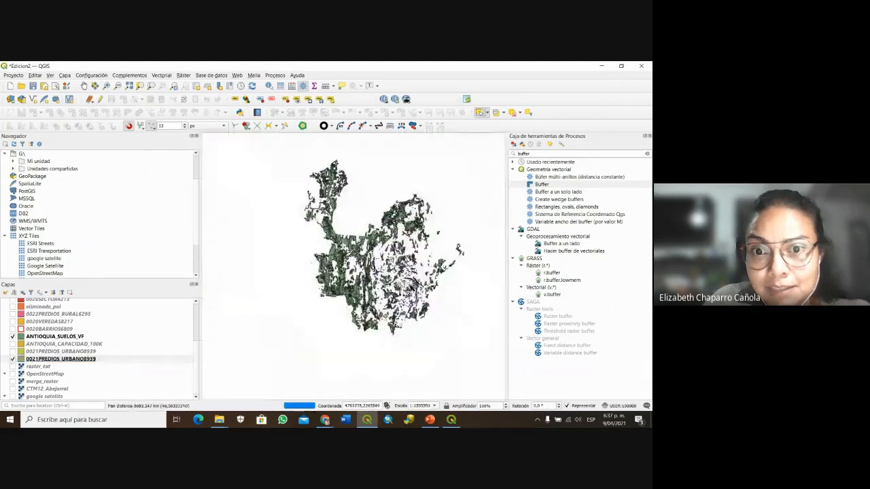
pyautogui.moveTo(397, 277); pyautogui.dragTo(384, 281)
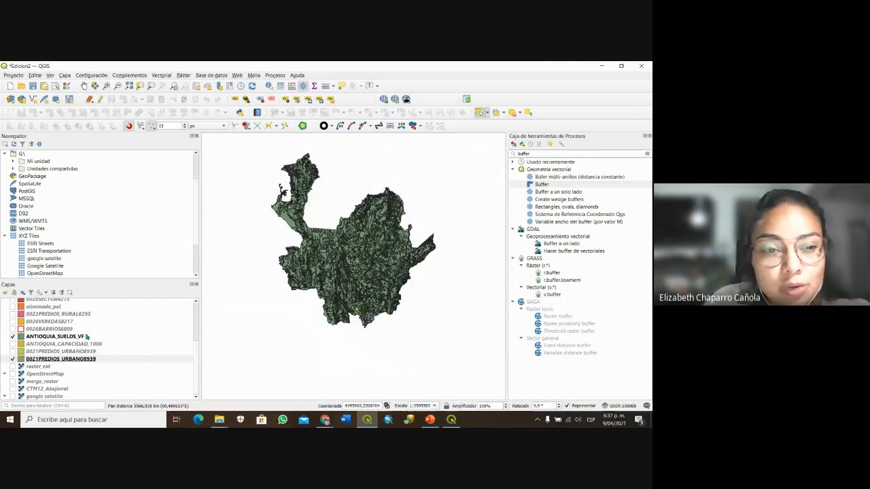
pyautogui.rightClick(76, 336)
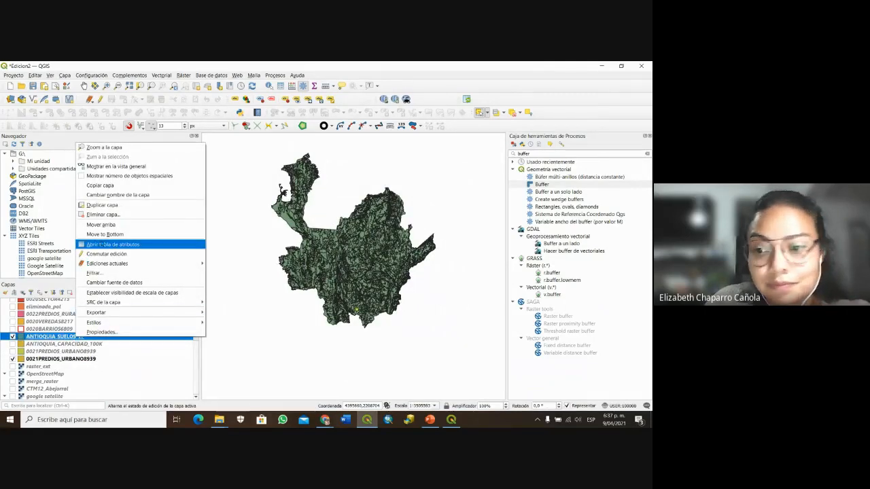
pyautogui.click(100, 243)
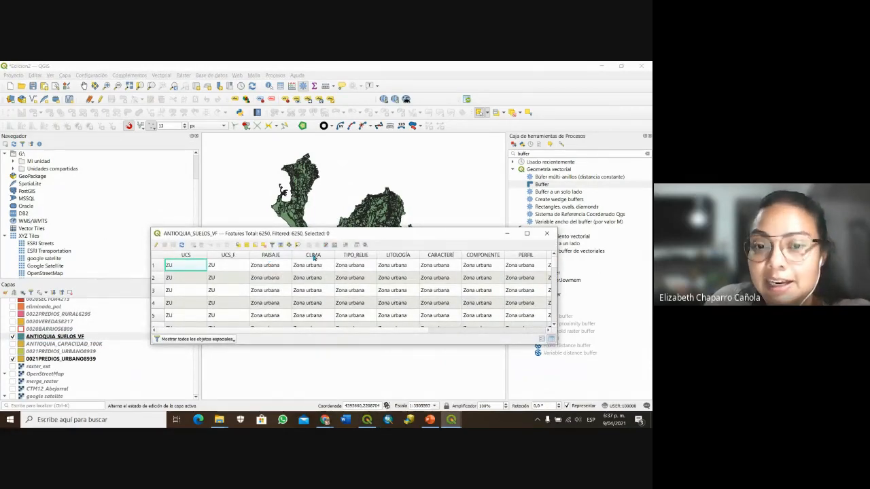
pyautogui.scroll(-7, 425, 278)
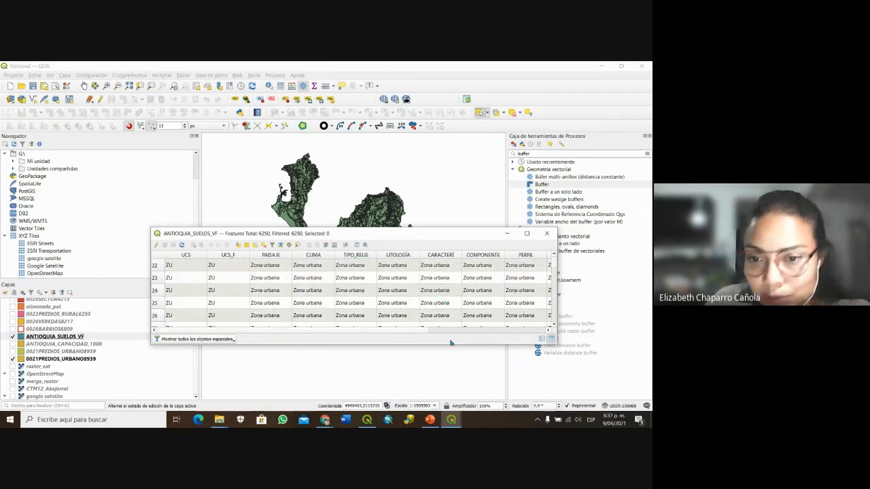
pyautogui.moveTo(390, 330); pyautogui.dragTo(527, 344)
pyautogui.scroll(-8, 417, 288)
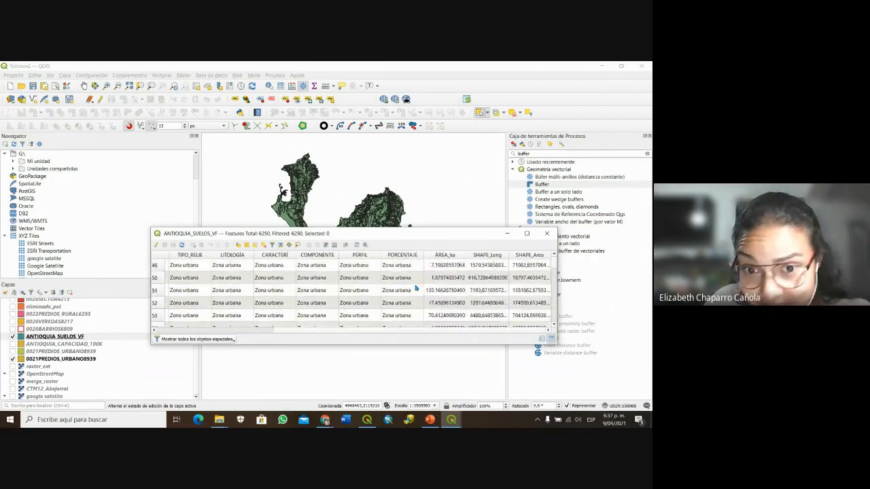
pyautogui.scroll(1, 417, 288)
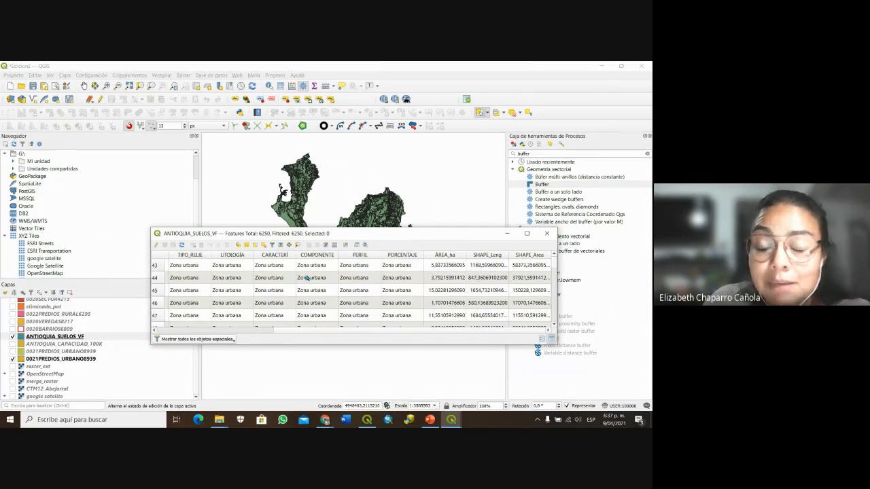
pyautogui.click(252, 330)
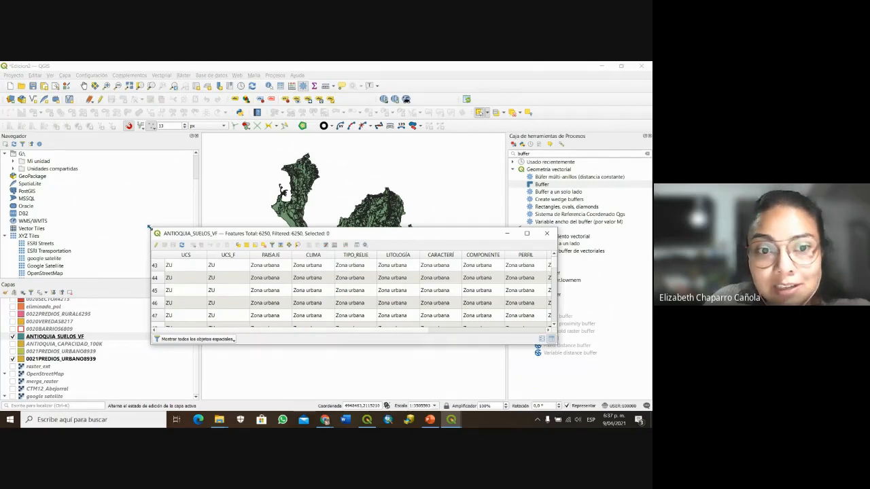
# Enlarge the soil attribute table window and examine the climate, relief, lithology, profile and area fields across the records.
pyautogui.moveTo(145, 229); pyautogui.dragTo(103, 193)
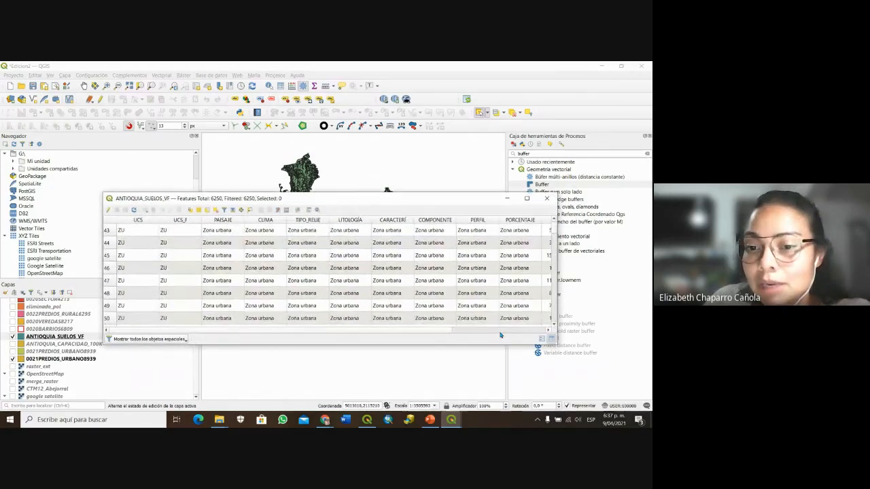
pyautogui.click(462, 331)
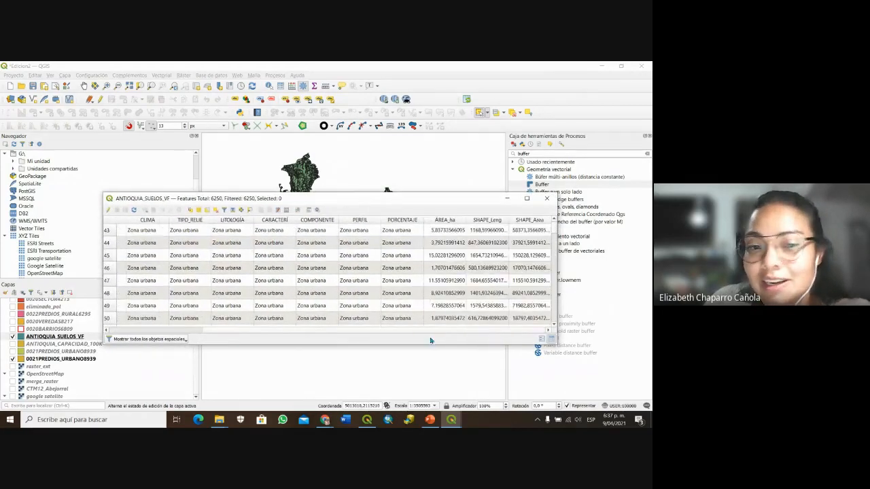
pyautogui.click(182, 331)
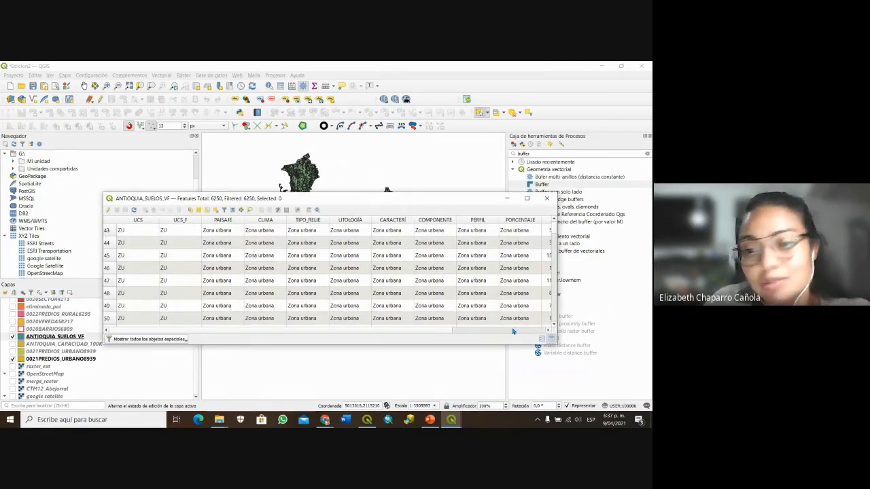
pyautogui.click(515, 331)
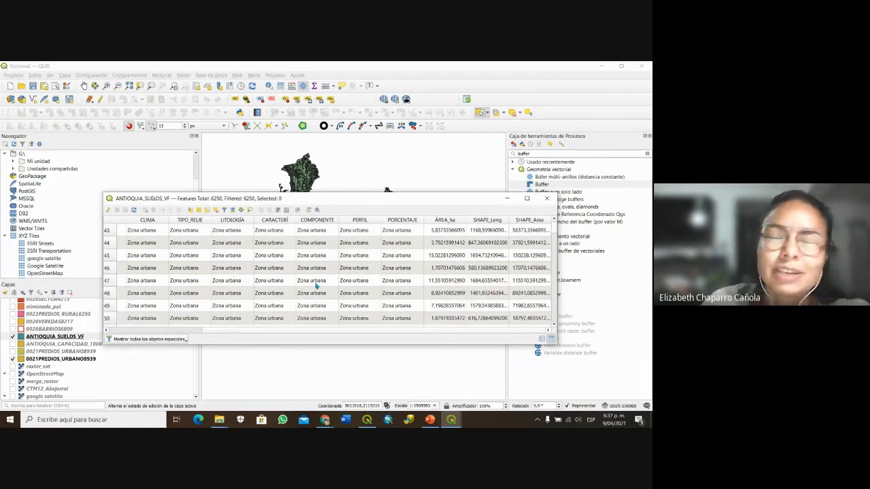
pyautogui.scroll(10, 316, 286)
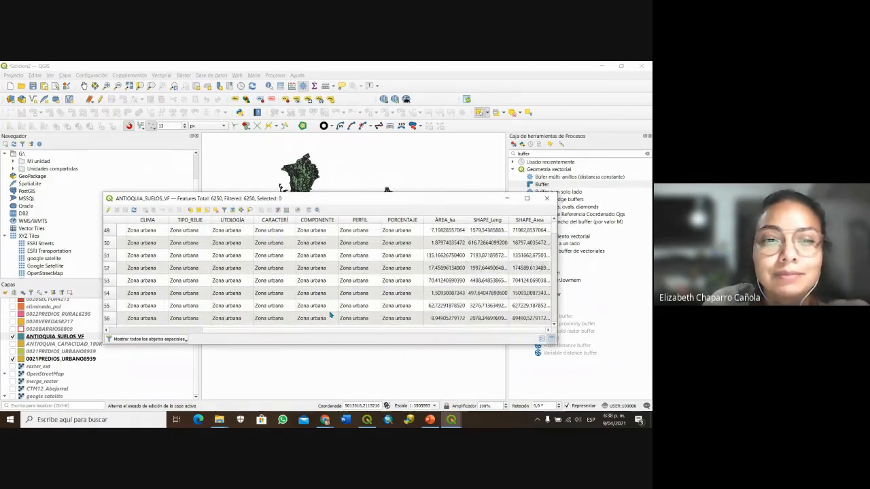
pyautogui.scroll(4, 331, 314)
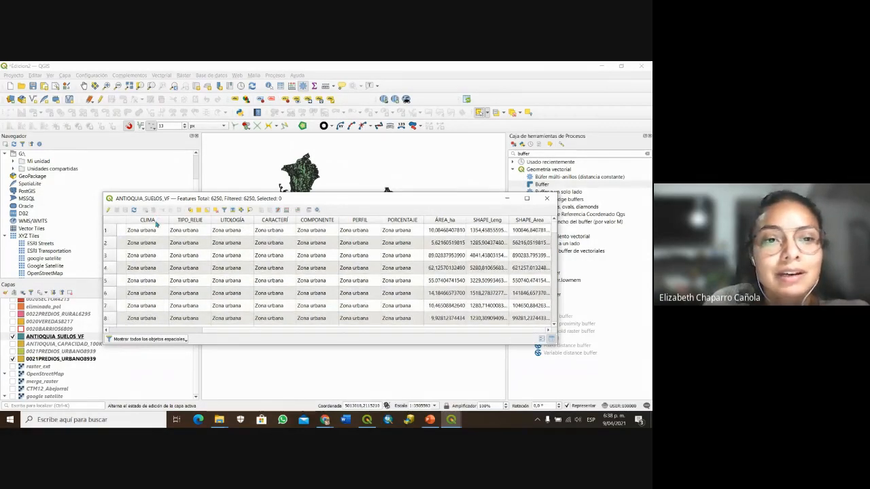
pyautogui.scroll(-20, 557, 237)
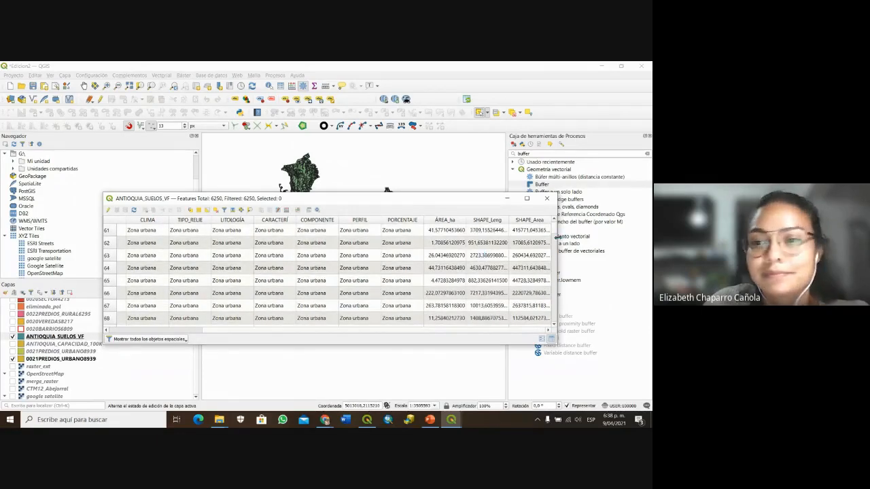
pyautogui.moveTo(556, 233)
pyautogui.mouseDown()
pyautogui.moveTo(562, 306)
pyautogui.moveTo(556, 217)
pyautogui.mouseUp()
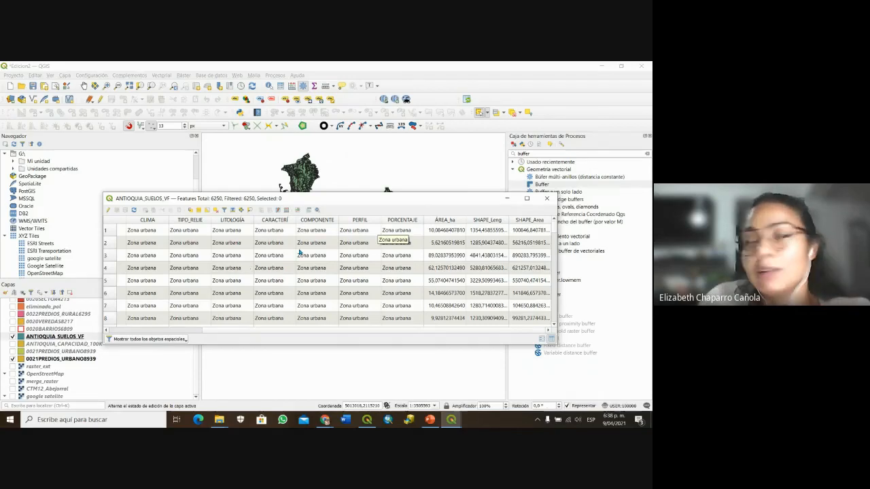
# Sort the ANTIOQUIA_SUELOS_VF records by CLIMA in ascending order to read their values, and minimize the table.
pyautogui.scroll(-15, 299, 253)
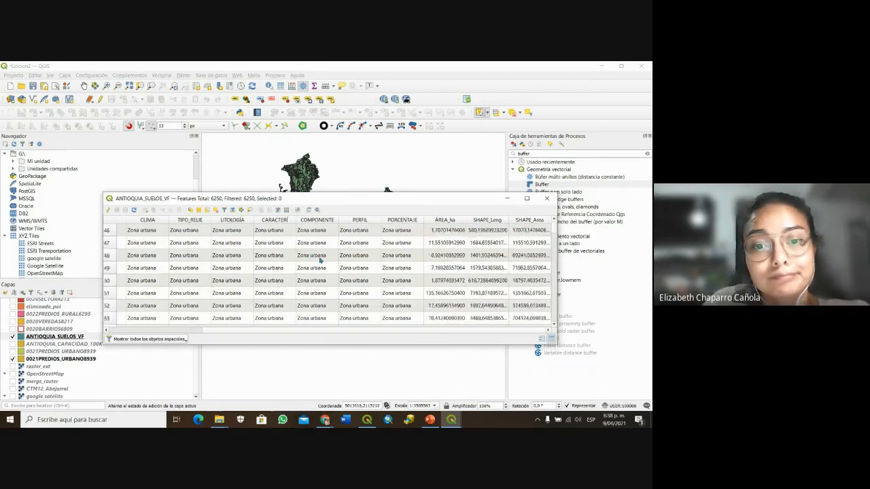
pyautogui.scroll(15, 320, 260)
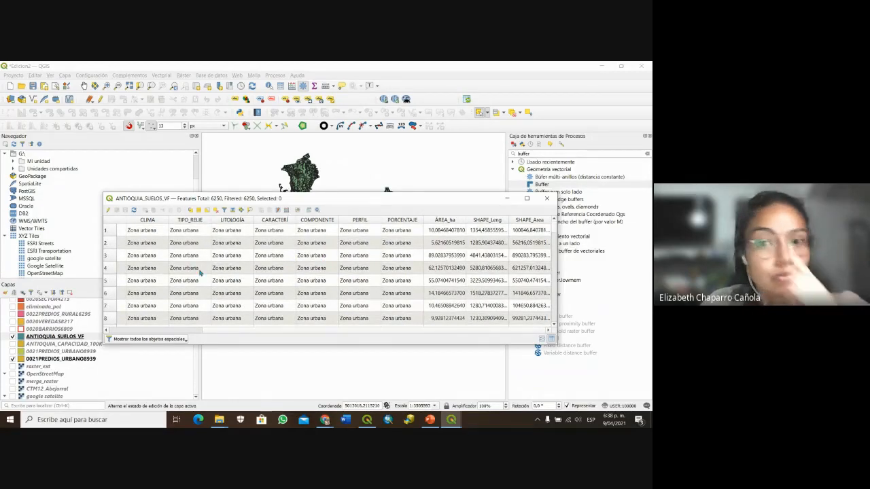
pyautogui.click(154, 220)
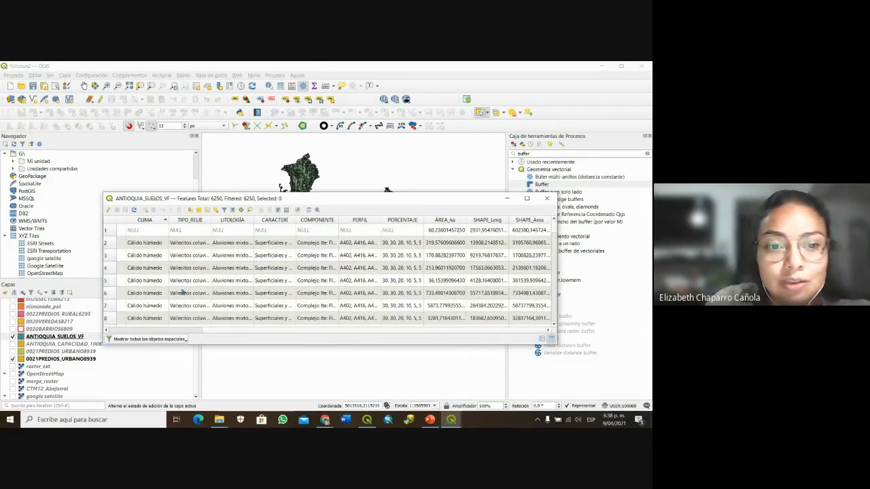
pyautogui.click(511, 202)
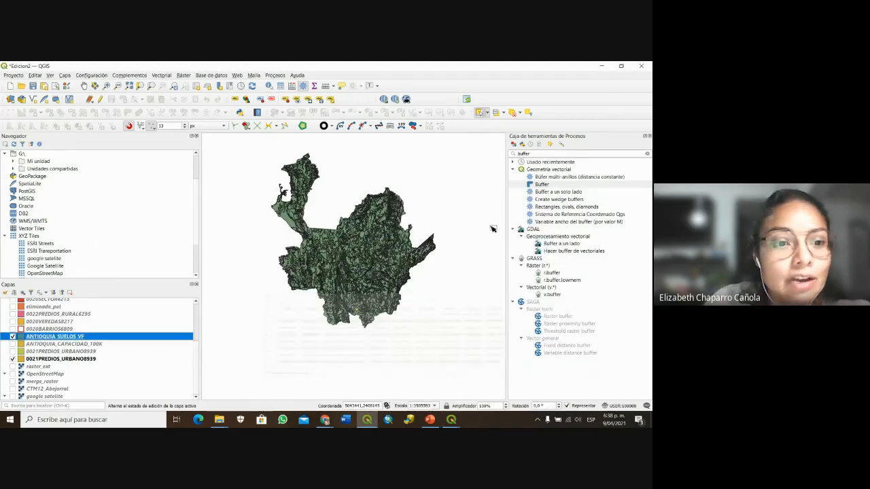
# Open the attribute table of the ANTIOQUIA_CAPACIDAD_100K layer and reposition its window higher over the map.
pyautogui.click(48, 344)
pyautogui.rightClick(60, 344)
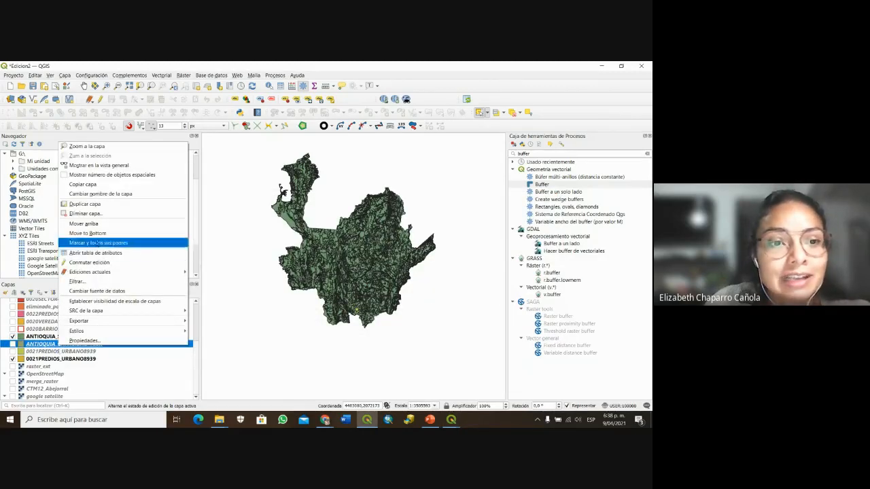
pyautogui.click(117, 256)
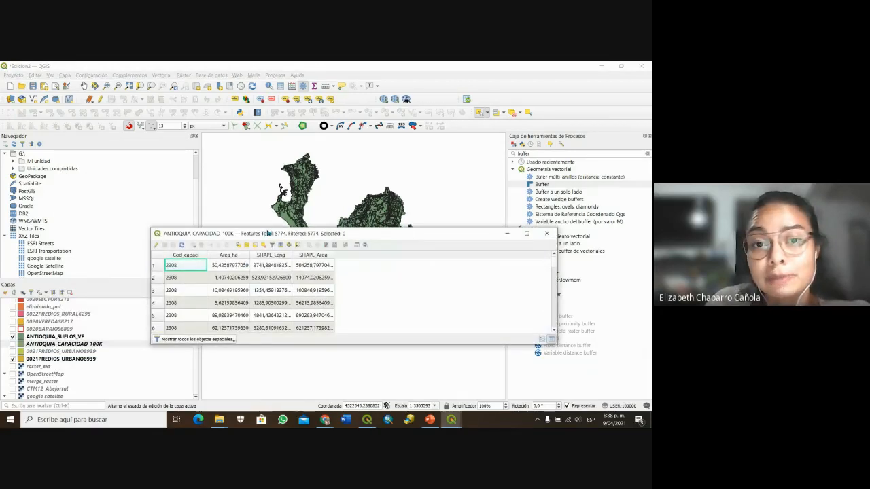
pyautogui.moveTo(265, 236); pyautogui.dragTo(308, 187)
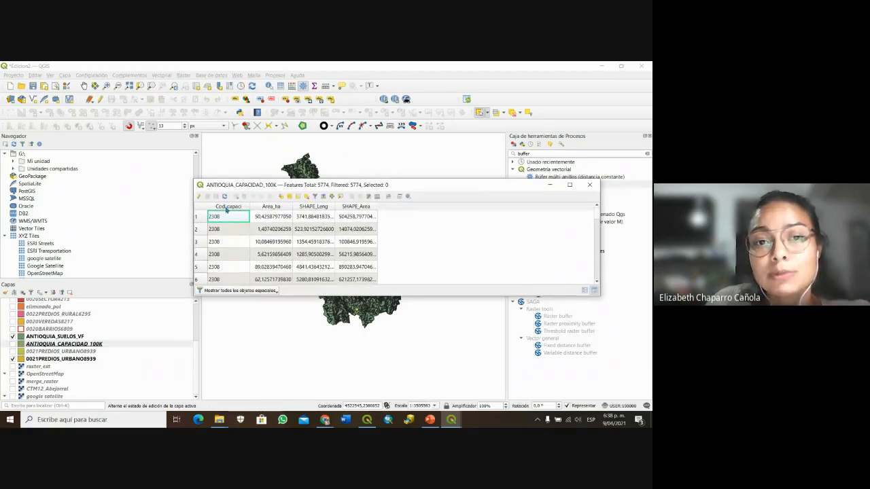
# Examine the Cod_capaci codes and area values in the ANTIOQUIA_CAPACIDAD_100K records and close the table.
pyautogui.press('Down')
pyautogui.press('Down')
pyautogui.press('Down')
pyautogui.press('Down')
pyautogui.press('Down')
pyautogui.press('Down')
pyautogui.press('Down')
pyautogui.press('Down')
pyautogui.press('Down')
pyautogui.press('Down')
pyautogui.press('Down')
pyautogui.press('Down')
pyautogui.press('Down')
pyautogui.press('Down')
pyautogui.press('Down')
pyautogui.press('Down')
pyautogui.press('Down')
pyautogui.press('Down')
pyautogui.press('Down')
pyautogui.press('Down')
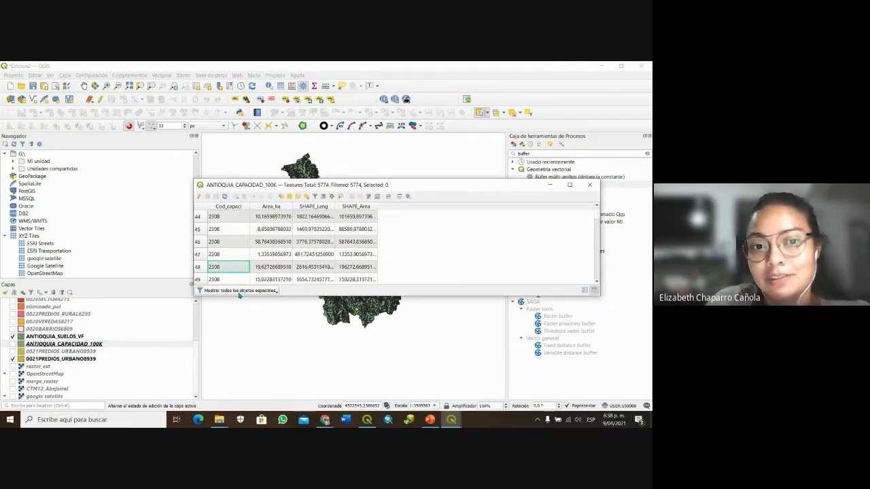
pyautogui.press('Up')
pyautogui.press('Up')
pyautogui.press('Up')
pyautogui.press('Up')
pyautogui.press('Up')
pyautogui.press('Up')
pyautogui.press('Up')
pyautogui.press('Up')
pyautogui.press('Up')
pyautogui.press('Up')
pyautogui.press('Up')
pyautogui.press('Up')
pyautogui.press('Up')
pyautogui.press('Up')
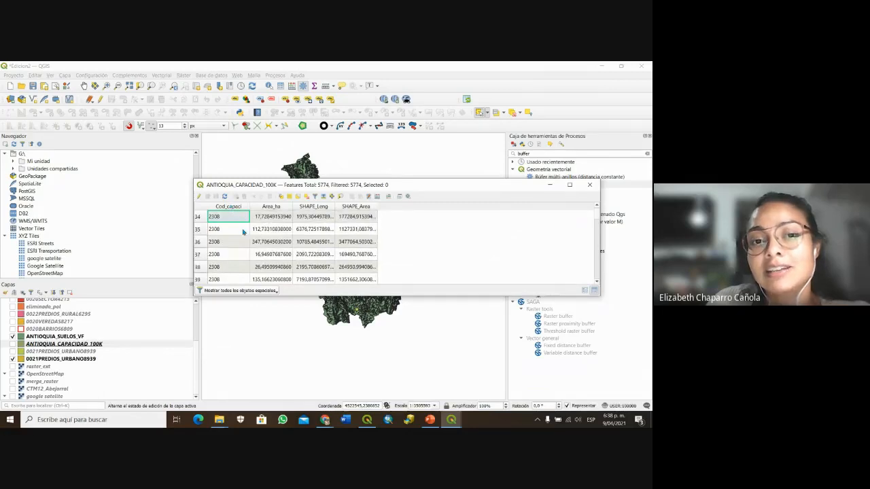
pyautogui.scroll(11, 238, 234)
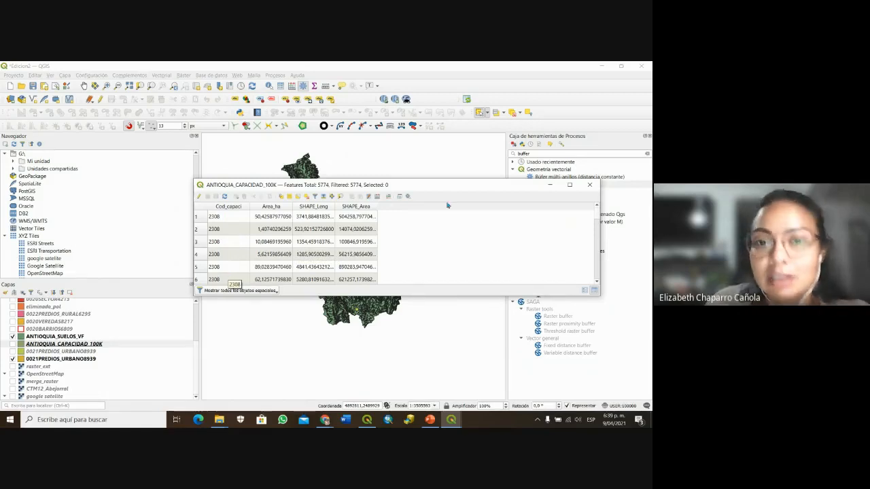
pyautogui.click(587, 187)
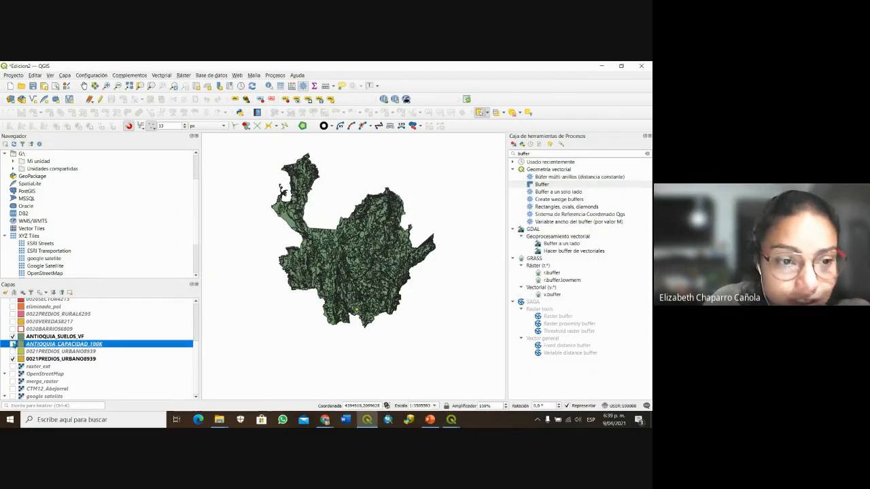
# Move the visible 0021PREDIOS_URBANO8939 layer above ANTIOQUIA_SUELOS_VF and show the town's selected parcels over the soil polygons.
pyautogui.moveTo(21, 359); pyautogui.dragTo(36, 331)
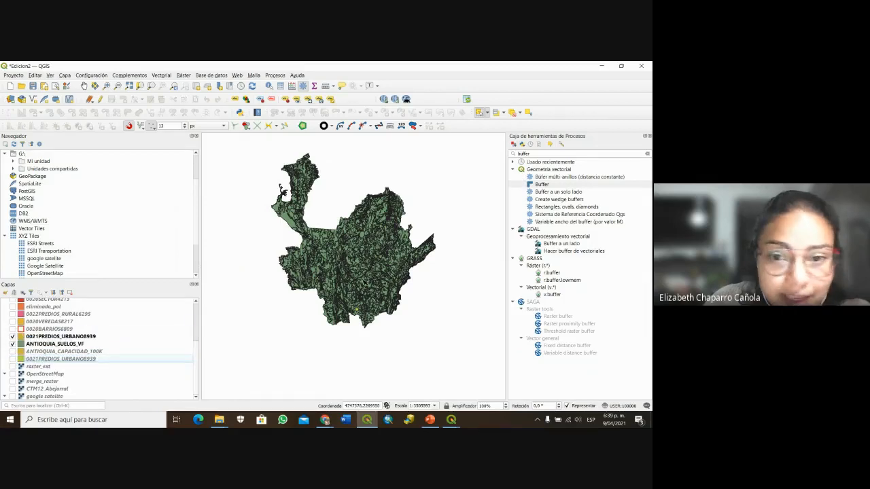
pyautogui.scroll(-1, 434, 250)
pyautogui.scroll(2, 367, 303)
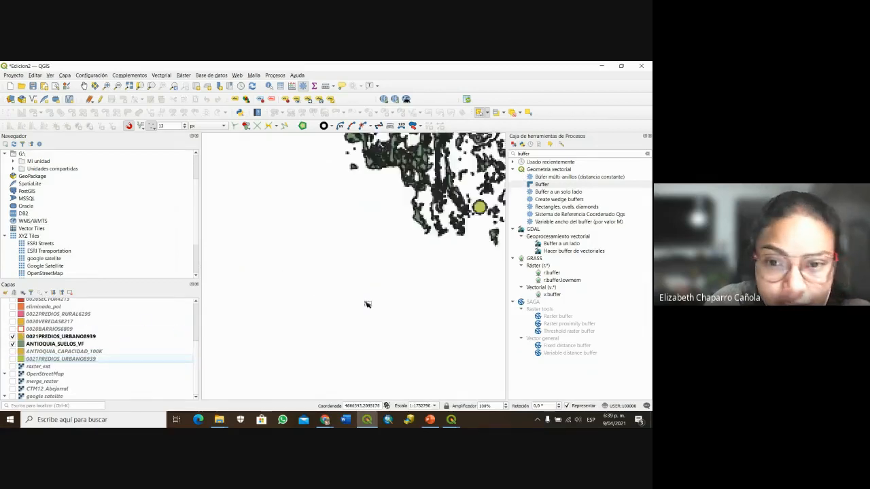
pyautogui.moveTo(466, 229); pyautogui.dragTo(367, 310)
pyautogui.scroll(6, 372, 299)
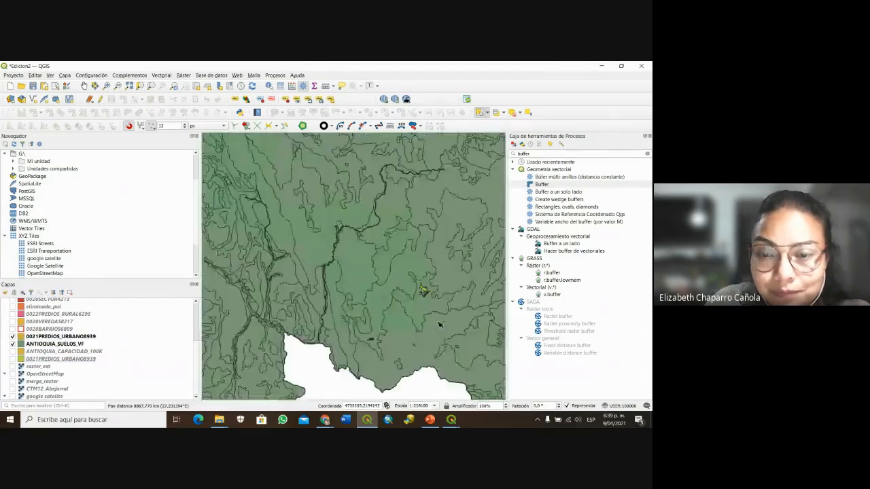
pyautogui.moveTo(415, 206); pyautogui.dragTo(403, 326)
pyautogui.scroll(1, 398, 275)
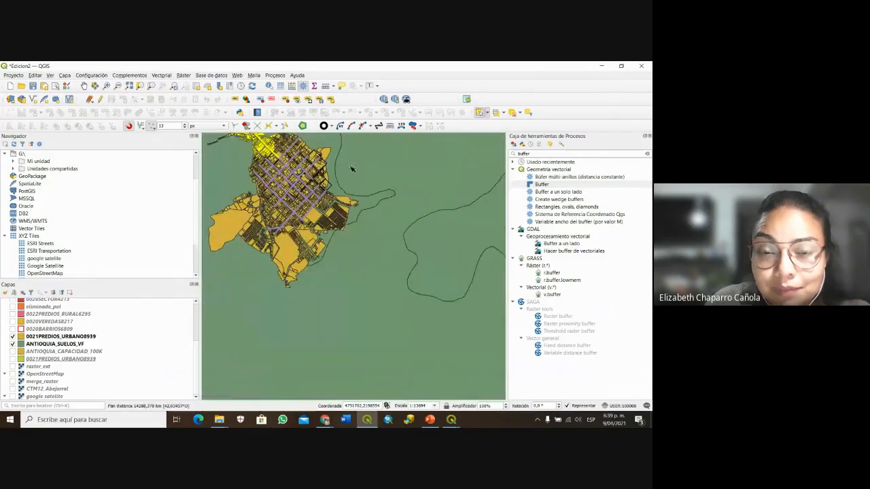
pyautogui.moveTo(352, 170); pyautogui.dragTo(429, 305)
pyautogui.scroll(2, 333, 269)
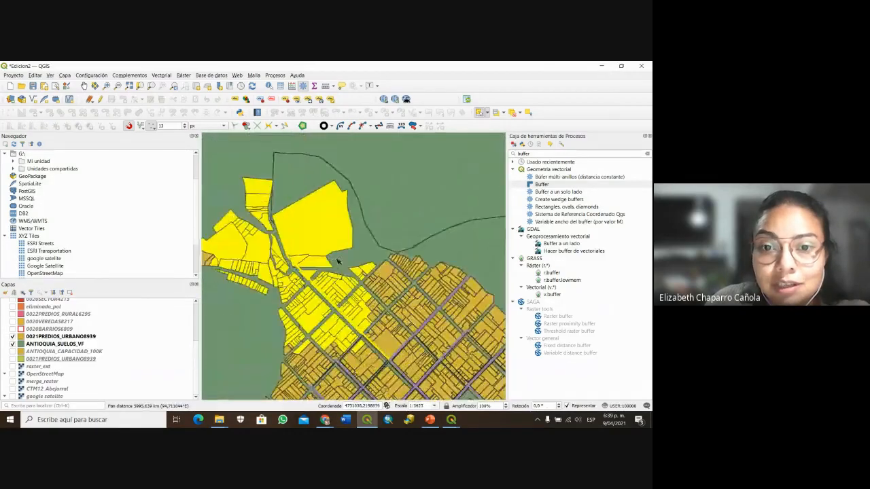
pyautogui.moveTo(304, 340); pyautogui.dragTo(329, 252)
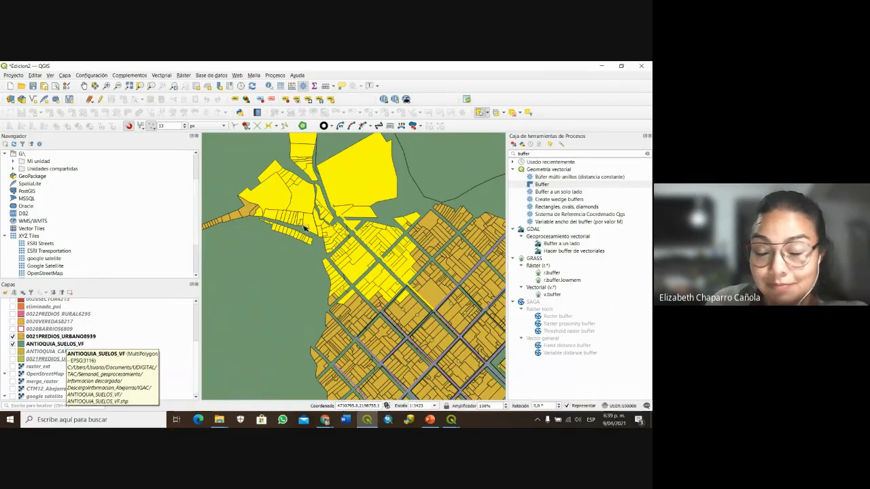
pyautogui.scroll(-1, 448, 250)
pyautogui.moveTo(448, 250); pyautogui.dragTo(405, 267)
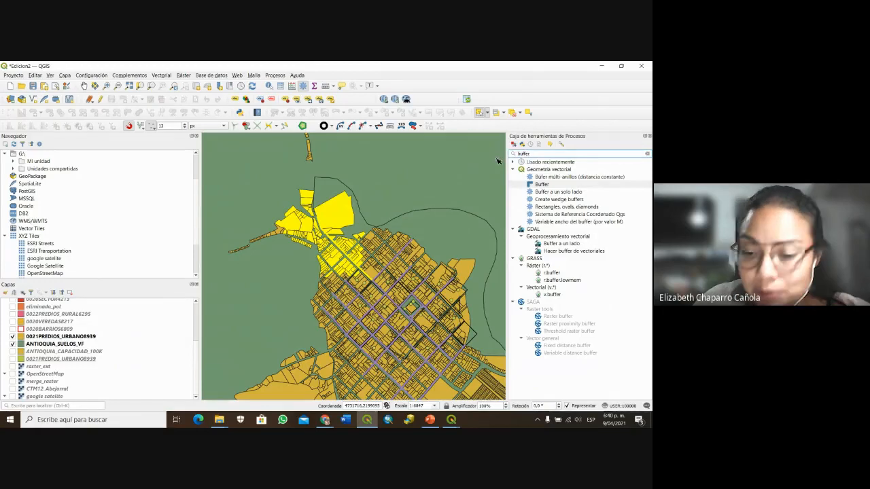
# Search the processing toolbox for "clip" in place of the buffer search.
pyautogui.press('BackSpace')
pyautogui.press('BackSpace')
pyautogui.press('BackSpace')
pyautogui.press('BackSpace')
pyautogui.press('BackSpace')
pyautogui.press('BackSpace')
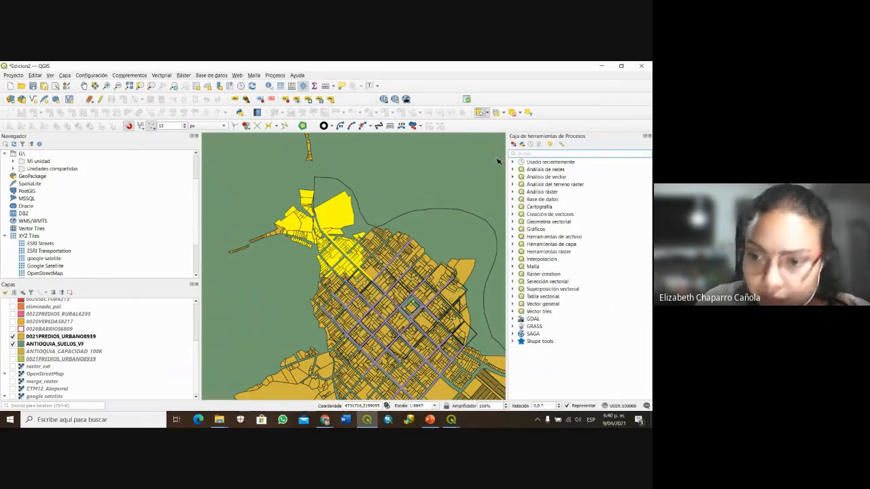
pyautogui.write('clip')
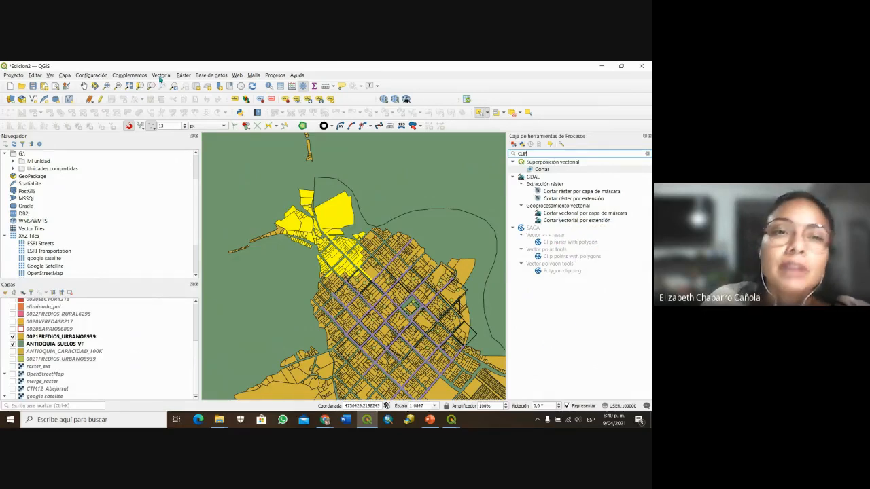
# Open the Cortar geoprocessing tool with ANTIOQUIA_SUELOS_VF as the input layer and 0021PREDIOS_URBANO8939 as the overlay layer.
pyautogui.click(161, 75)
pyautogui.moveTo(197, 113)
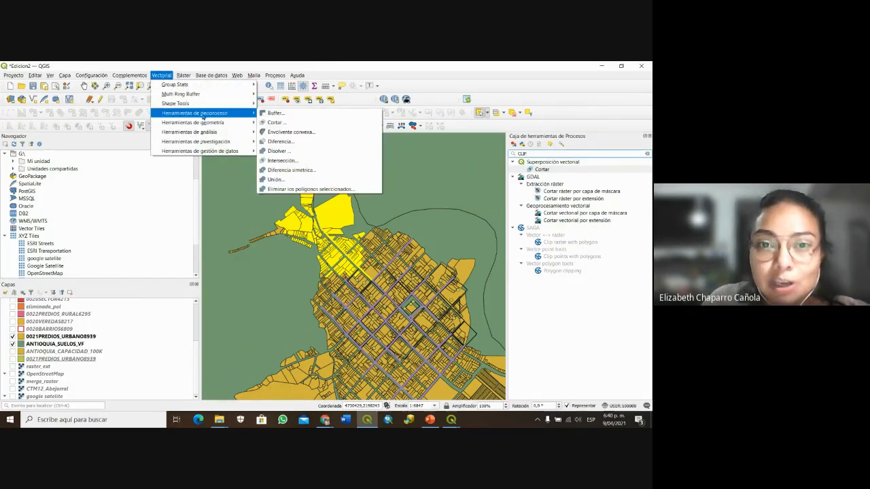
pyautogui.click(291, 127)
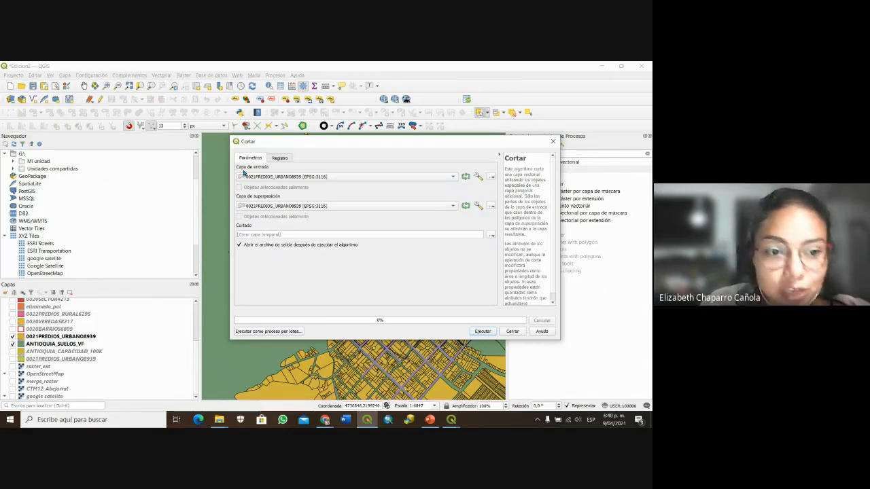
pyautogui.click(310, 178)
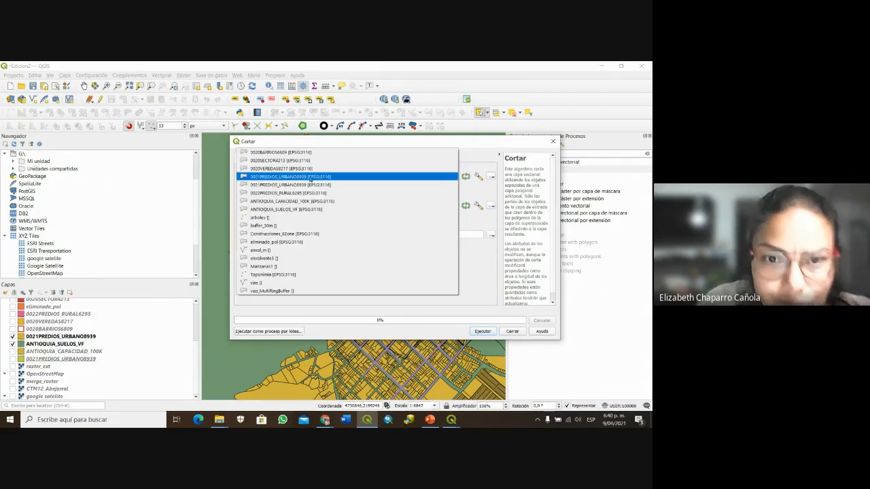
pyautogui.click(299, 209)
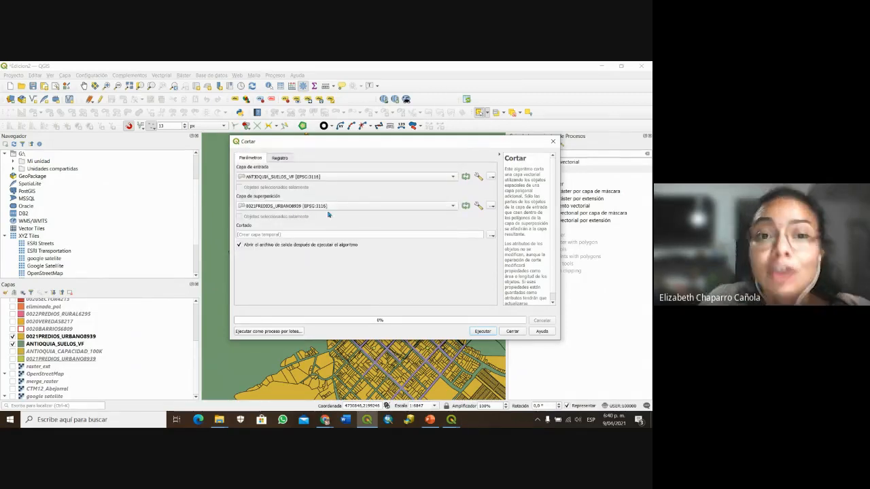
pyautogui.click(273, 205)
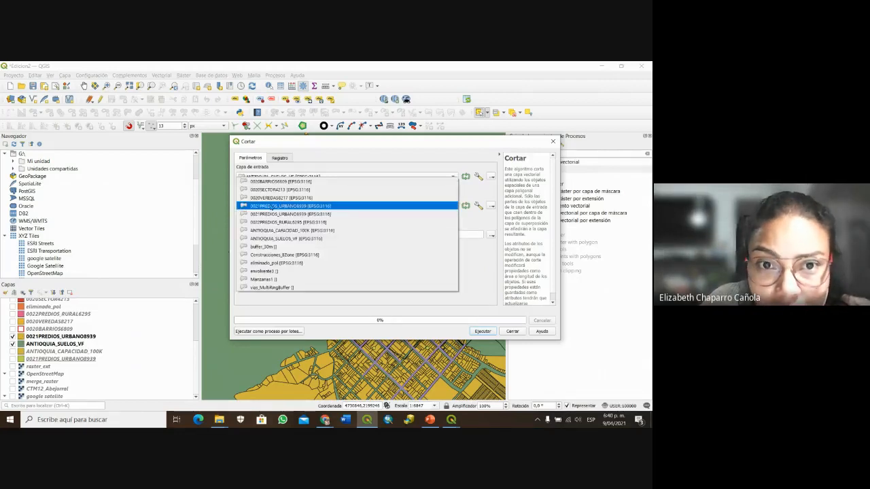
pyautogui.click(273, 205)
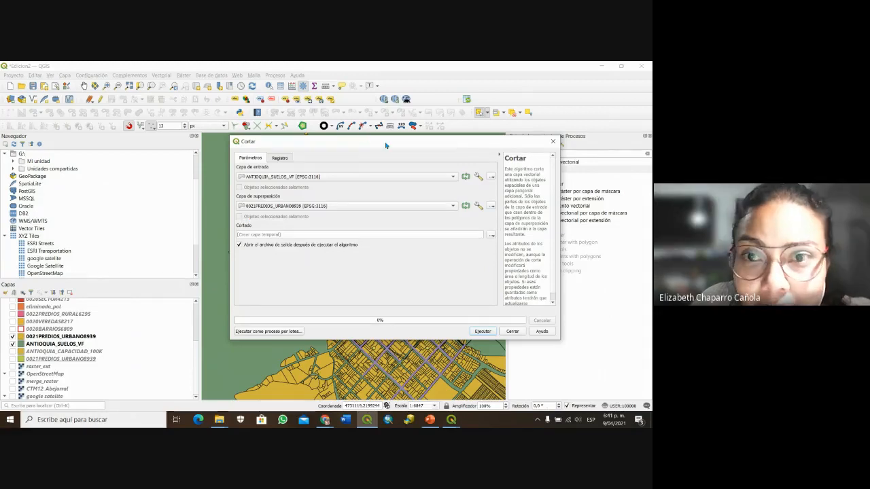
pyautogui.moveTo(388, 141); pyautogui.dragTo(335, 141)
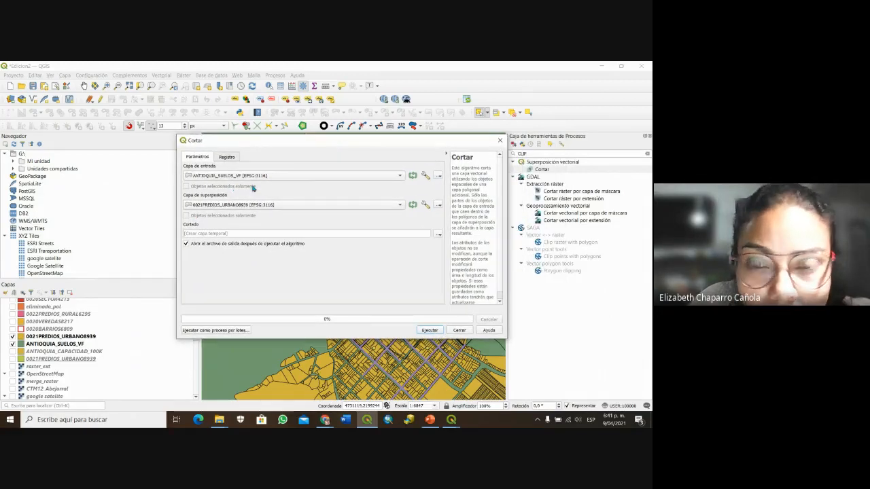
pyautogui.click(438, 205)
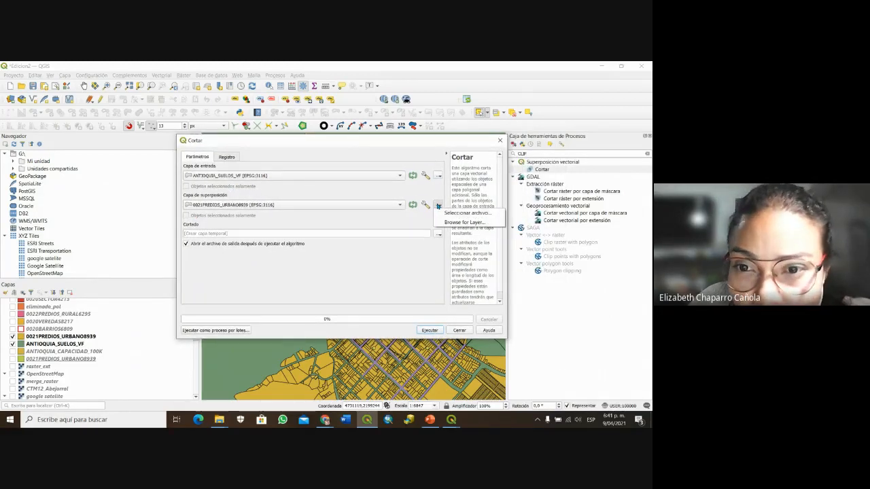
pyautogui.click(224, 204)
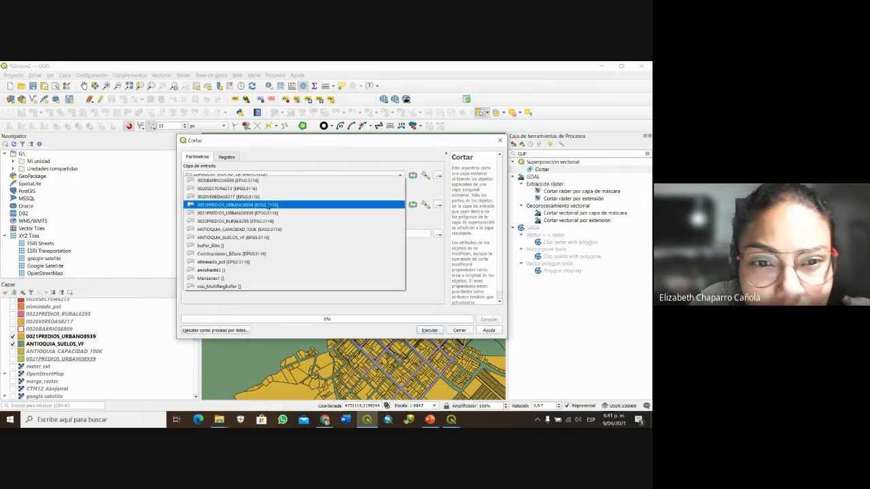
pyautogui.click(224, 204)
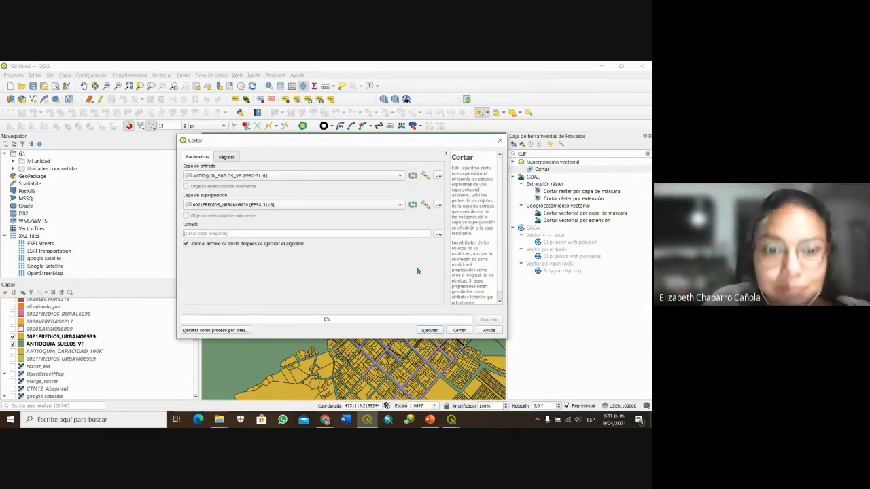
# Set the clip output to a shapefile named CLIPURBANO in the Resultados2 folder, run the clip and close the tool.
pyautogui.click(439, 234)
pyautogui.click(448, 249)
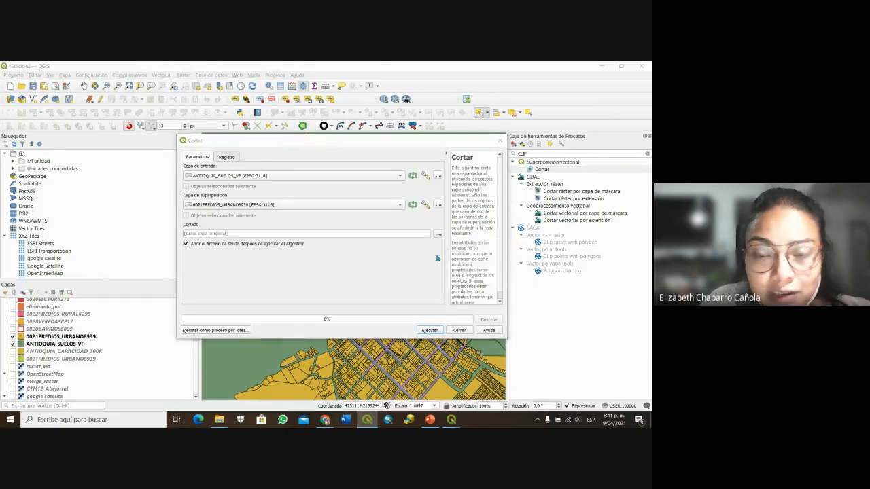
pyautogui.write('CLIP')
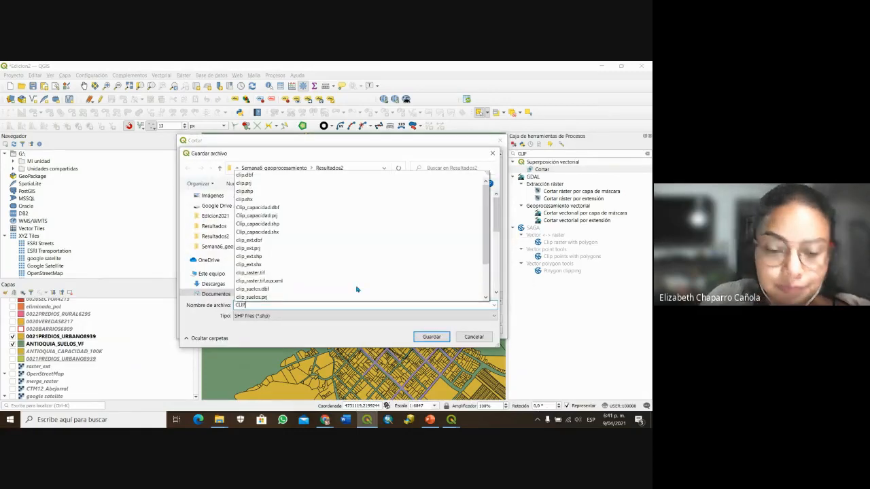
pyautogui.write('URBANO')
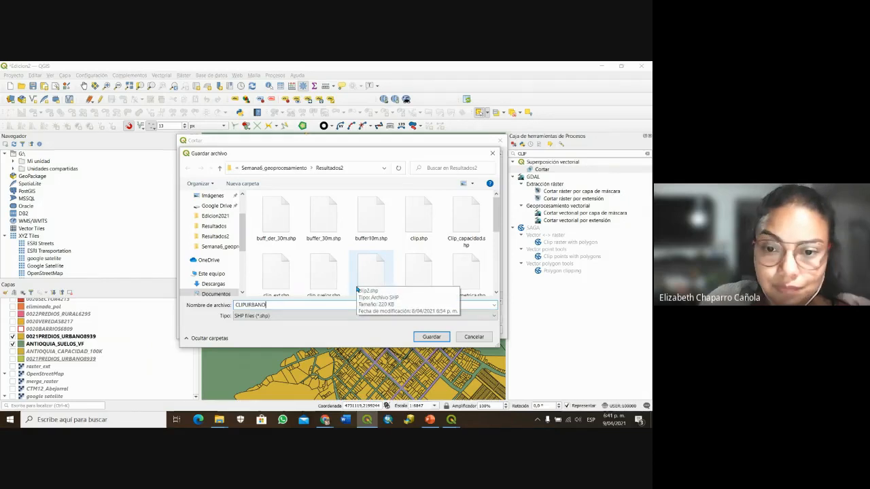
pyautogui.click(429, 337)
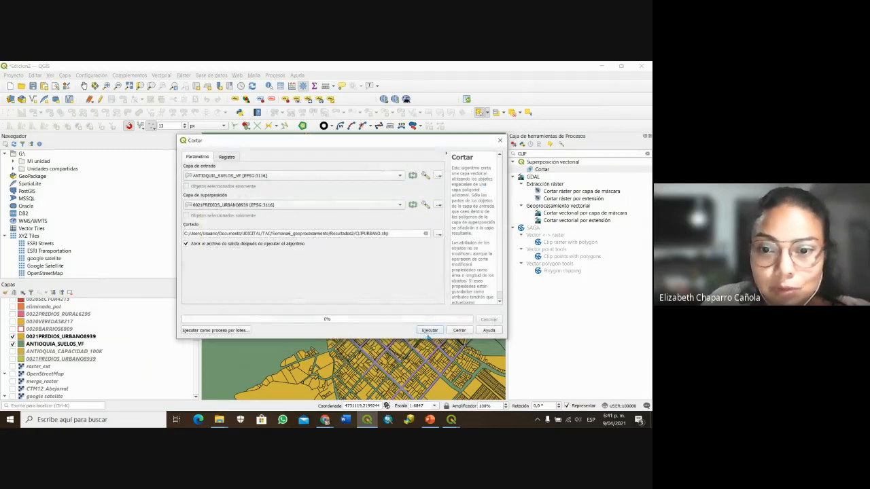
pyautogui.click(428, 332)
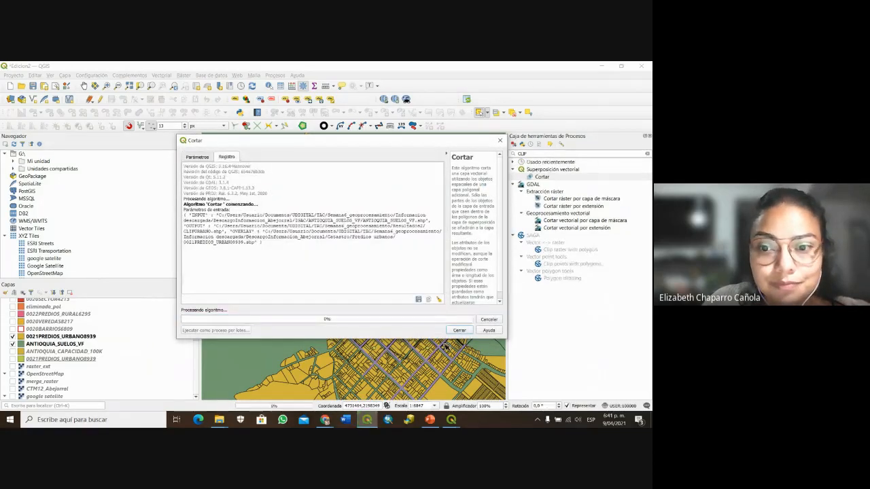
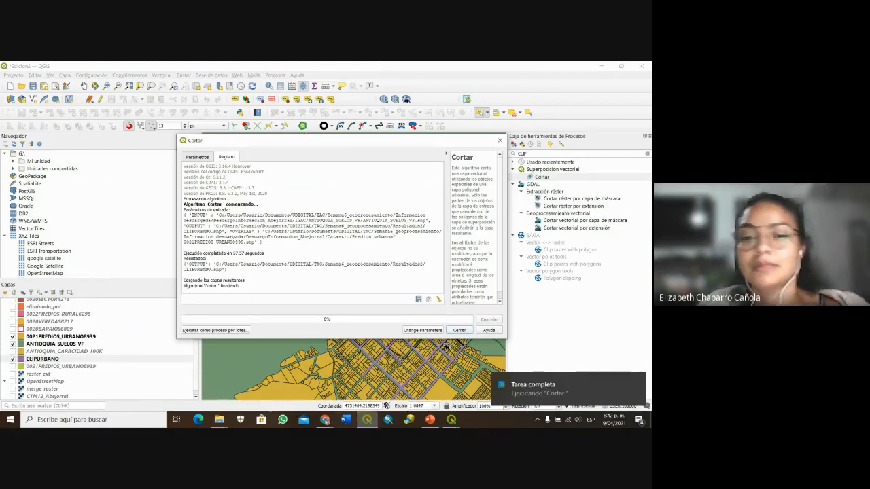
pyautogui.click(458, 331)
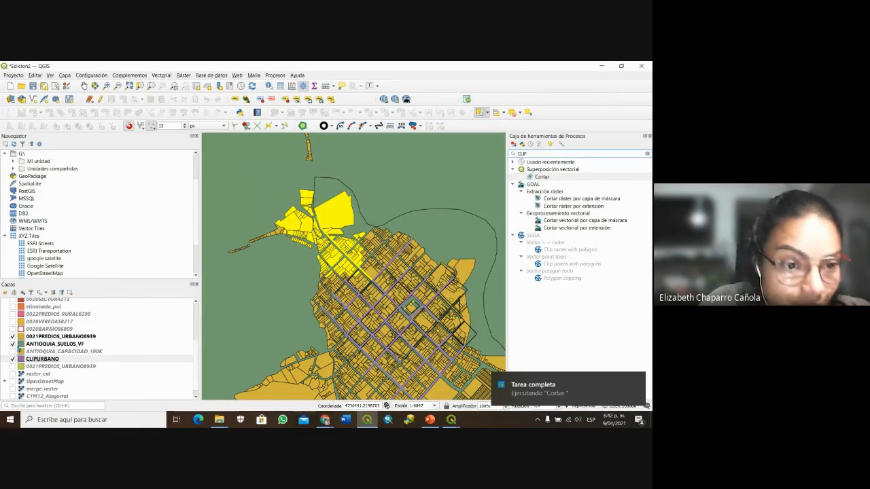
# Hide the 0021PREDIOS_URBANO8939, ANTIOQUIA_SUELOS_VF, arboles, vias and Manzanas1 layers so only CLIPURBANO is displayed in full on the map.
pyautogui.click(12, 336)
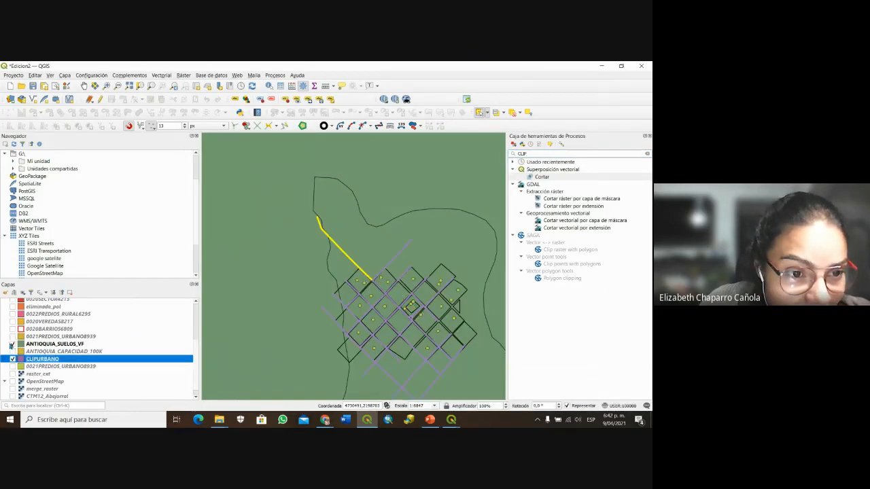
pyautogui.click(11, 344)
pyautogui.moveTo(365, 293); pyautogui.dragTo(367, 258)
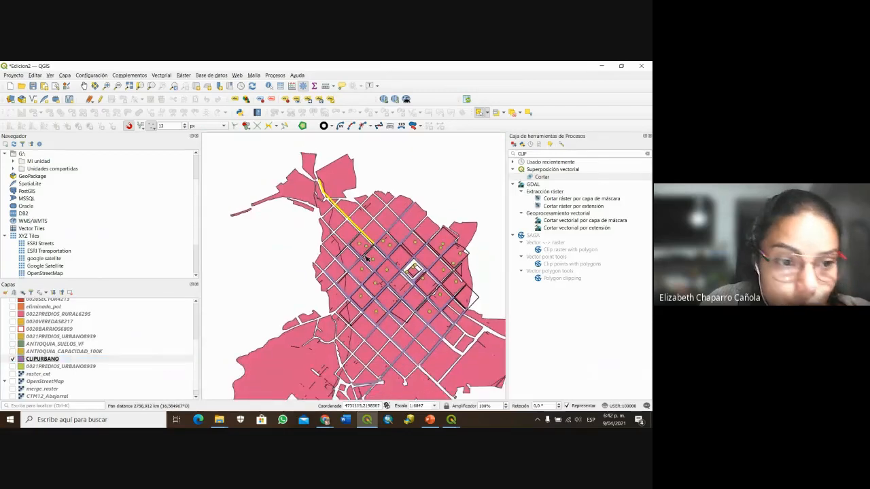
pyautogui.scroll(3, 74, 355)
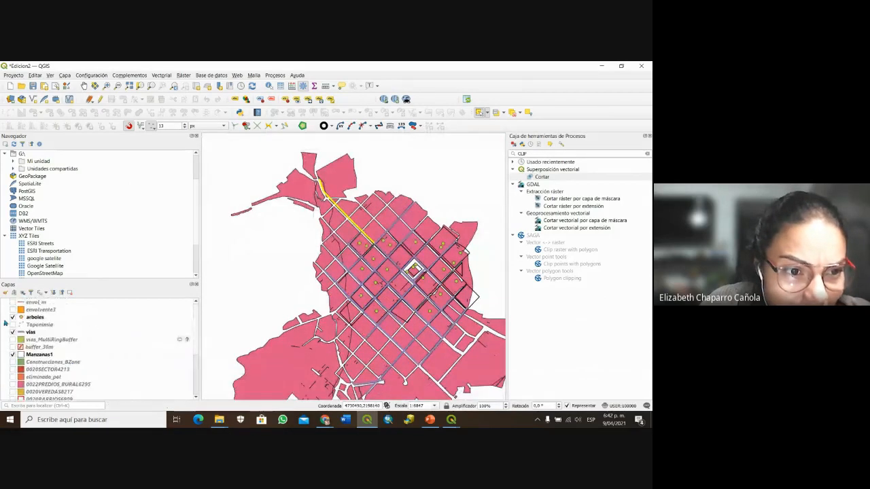
pyautogui.click(13, 318)
pyautogui.click(12, 332)
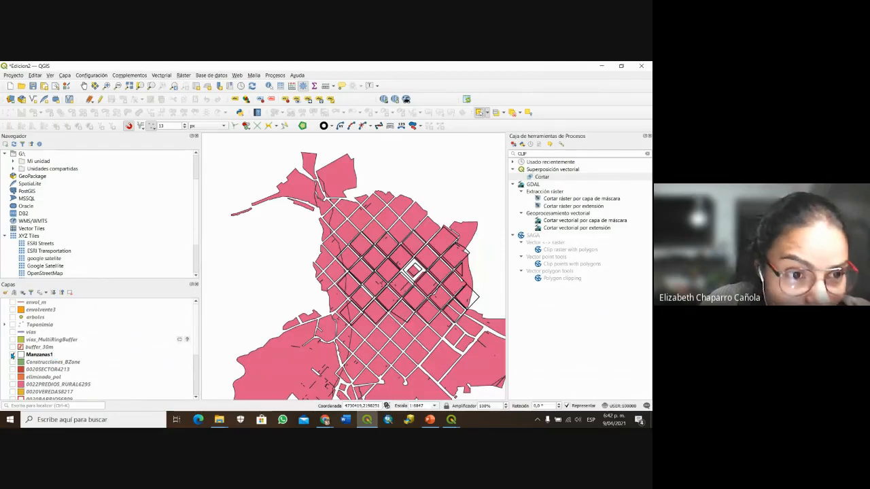
pyautogui.click(12, 355)
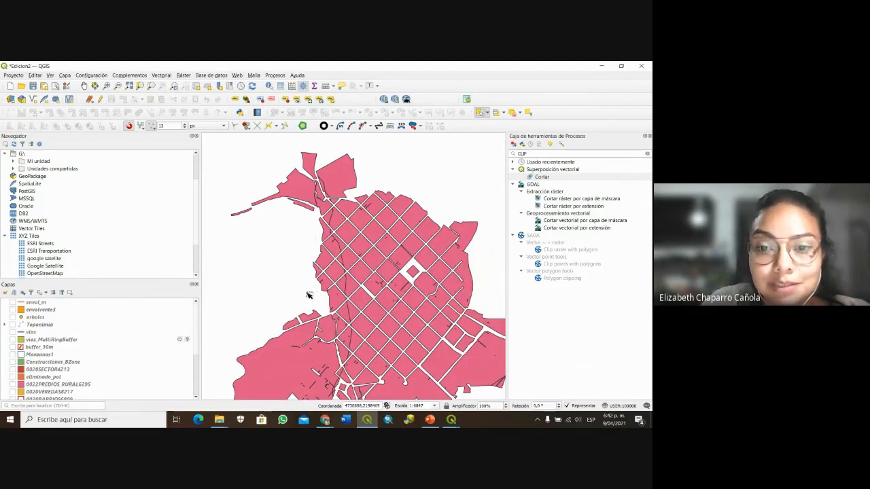
pyautogui.moveTo(313, 330); pyautogui.dragTo(320, 256)
pyautogui.scroll(-1, 319, 260)
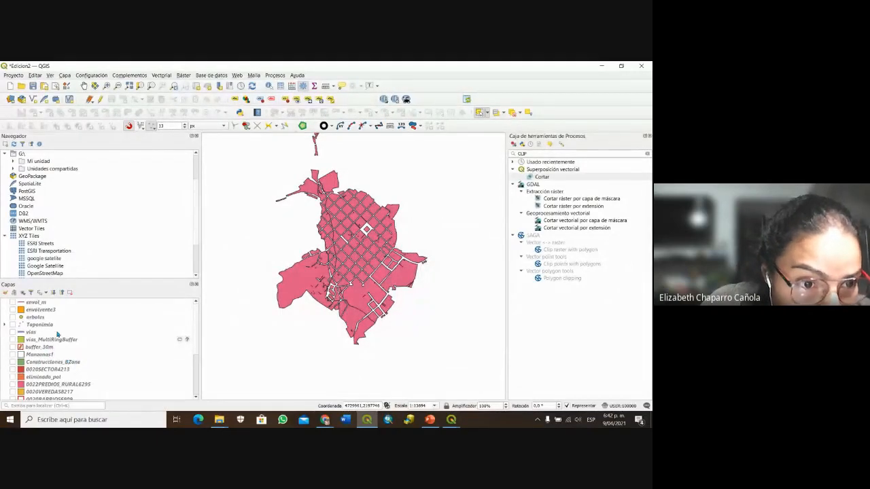
# Open the CLIPURBANO attribute table and sort its records in ascending order by CLIMA, then by TIPO_RELIE.
pyautogui.scroll(-3, 46, 375)
pyautogui.rightClick(47, 357)
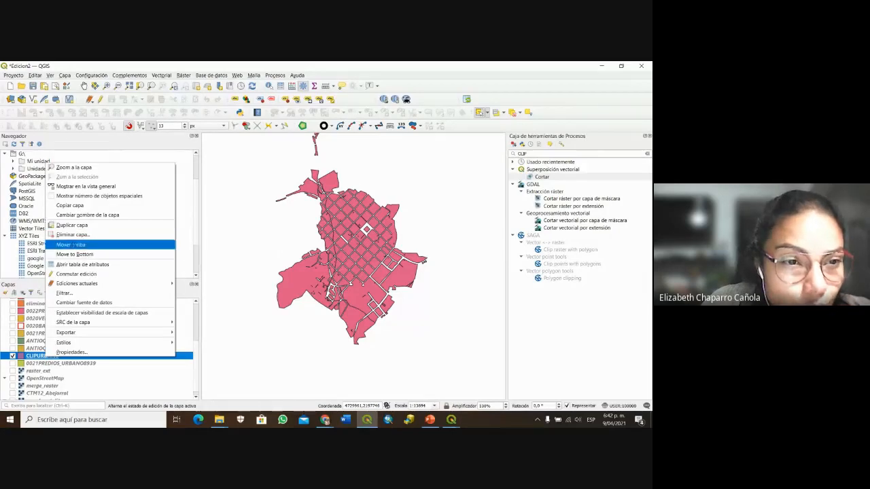
pyautogui.click(78, 264)
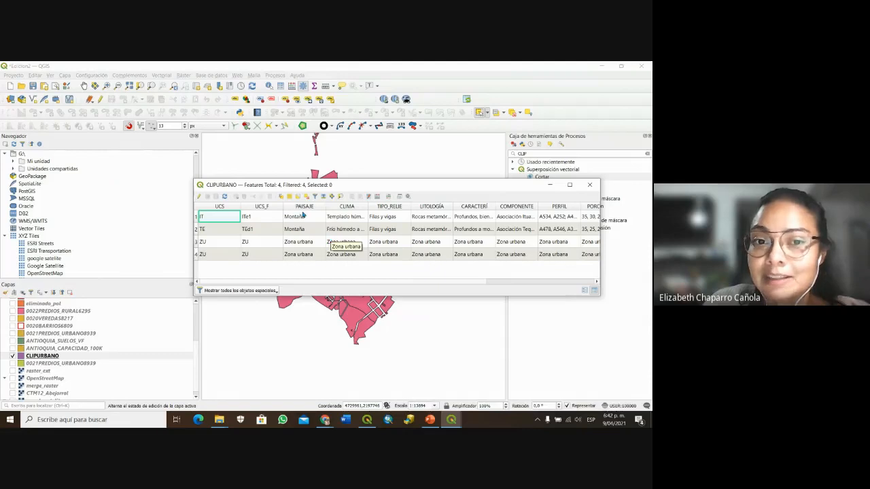
pyautogui.click(346, 206)
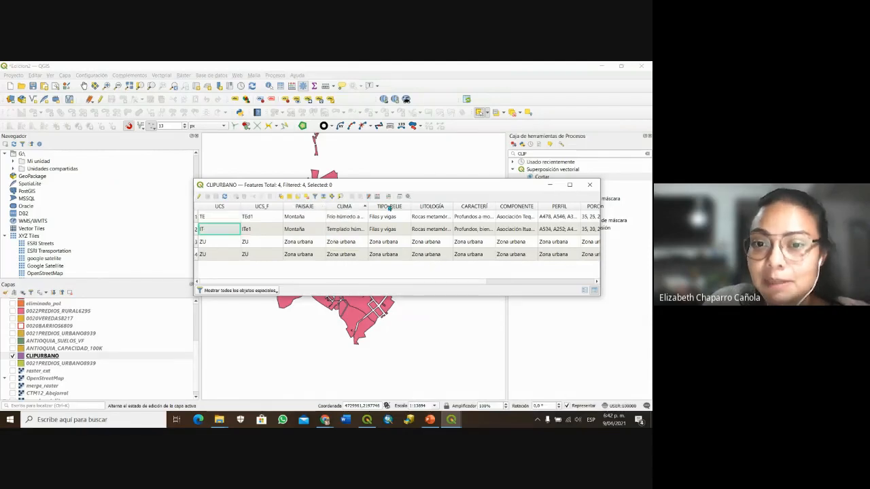
pyautogui.click(387, 206)
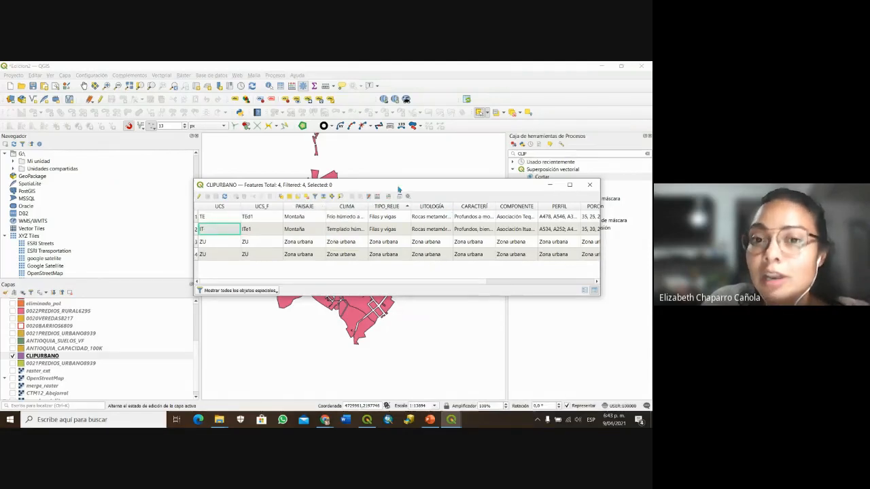
# Reposition the CLIPURBANO table, examine its columns through the area and length fields, and close it.
pyautogui.moveTo(399, 186); pyautogui.dragTo(325, 178)
pyautogui.click(427, 274)
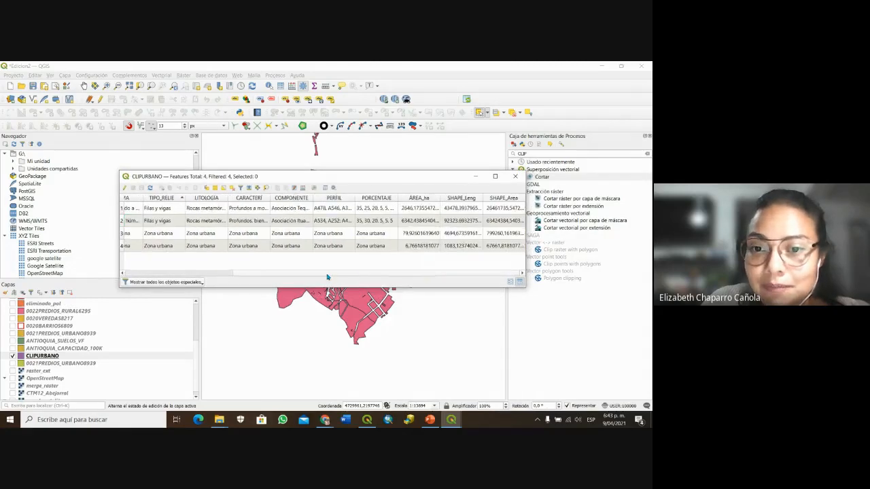
pyautogui.click(219, 273)
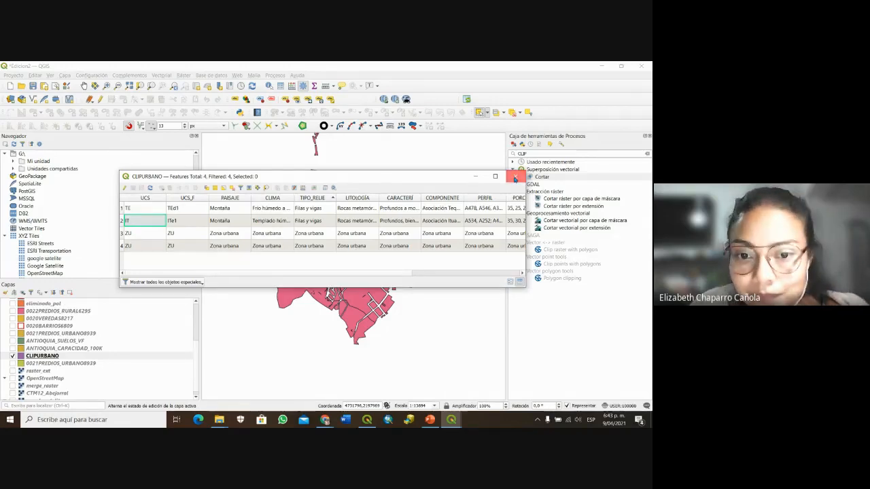
pyautogui.click(515, 178)
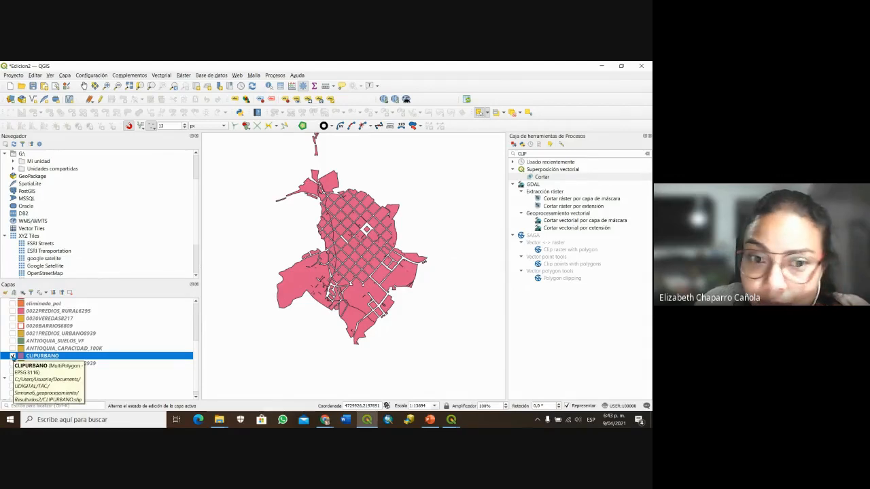
# Hide the CLIPURBANO layer and make the Manzanas1 layer visible.
pyautogui.click(12, 356)
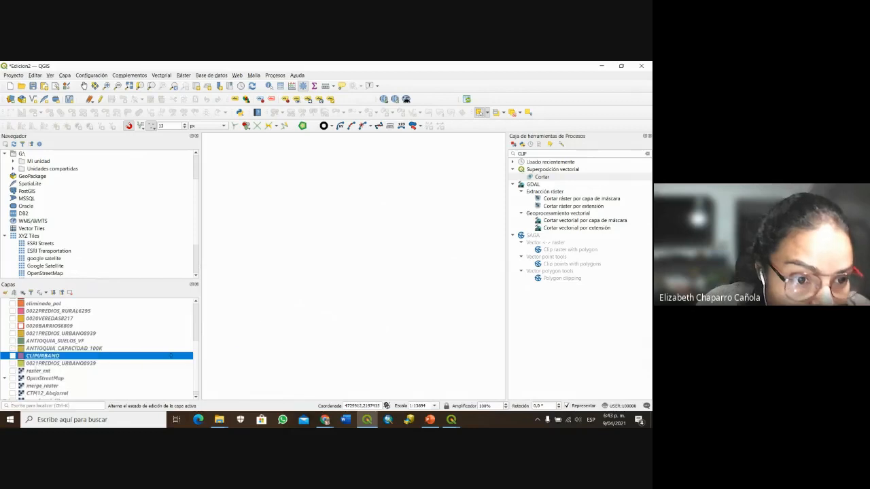
pyautogui.scroll(3, 111, 359)
pyautogui.scroll(1, 111, 358)
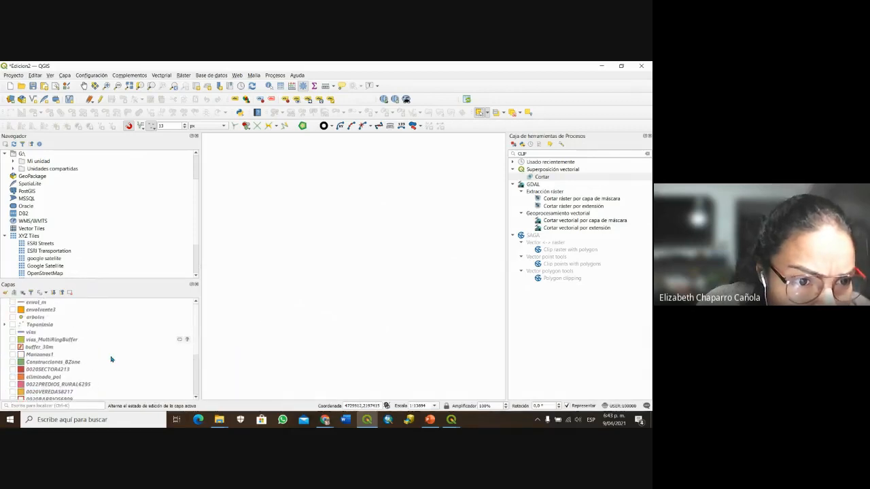
pyautogui.click(13, 356)
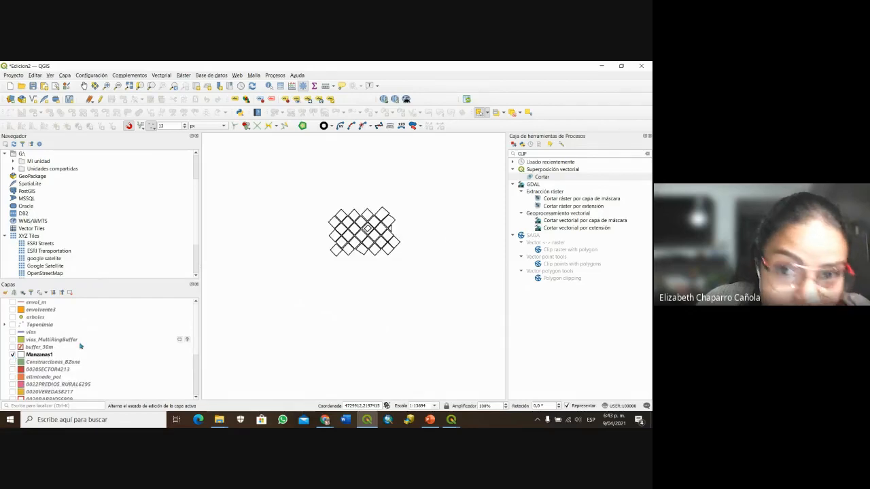
# Display the google satelite basemap beneath the Manzanas1 blocks, after briefly comparing them with OpenStreetMap.
pyautogui.scroll(1, 375, 230)
pyautogui.scroll(1, 376, 229)
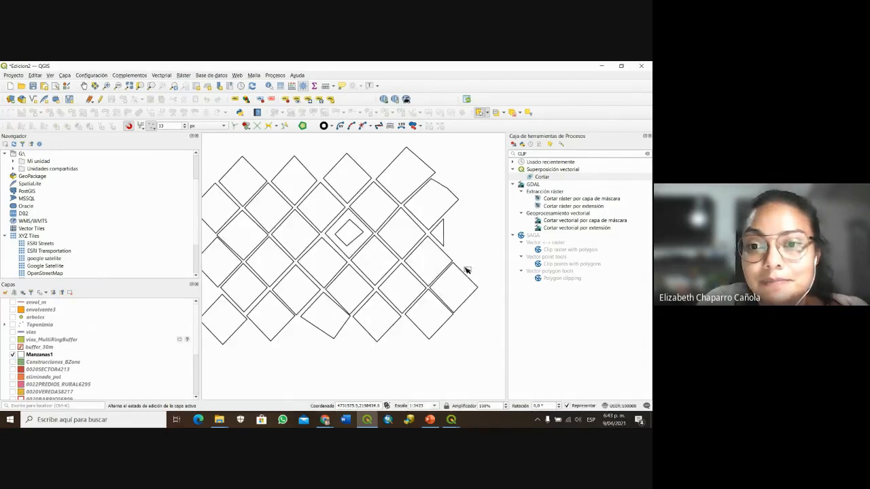
pyautogui.scroll(-1, 466, 269)
pyautogui.moveTo(426, 287); pyautogui.dragTo(383, 291)
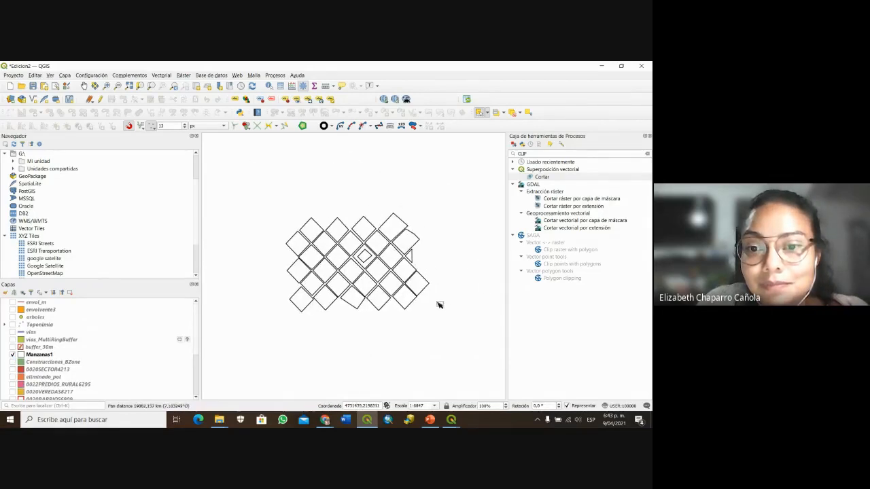
pyautogui.moveTo(439, 305); pyautogui.dragTo(443, 269)
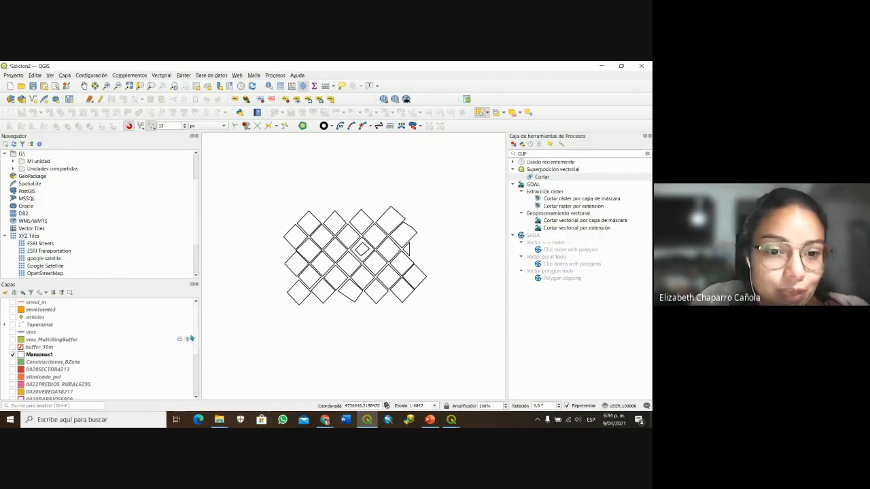
pyautogui.moveTo(195, 334); pyautogui.dragTo(179, 388)
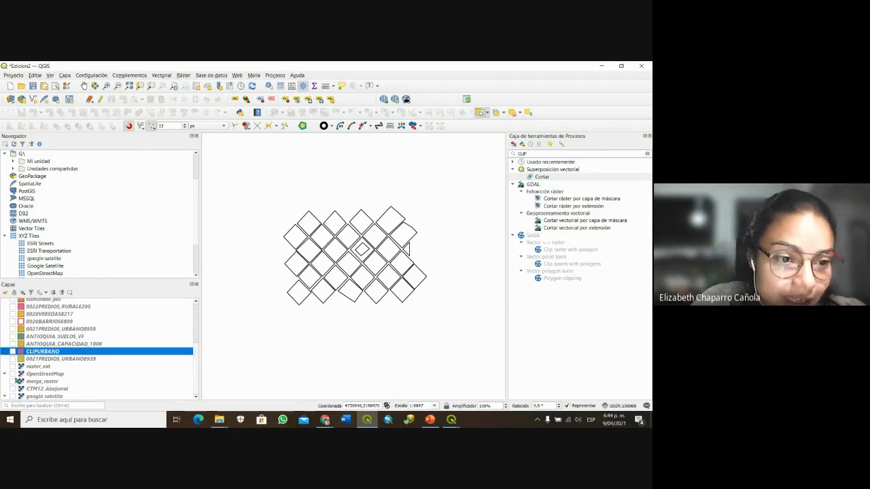
pyautogui.click(13, 374)
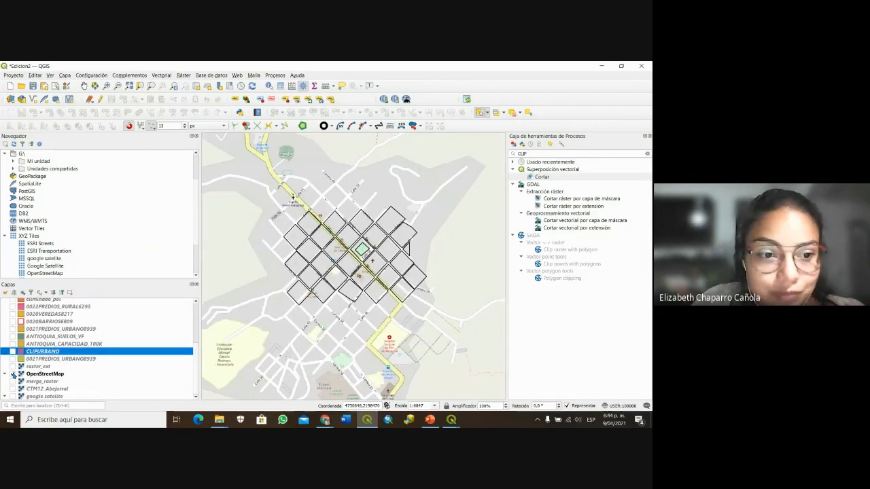
pyautogui.click(13, 396)
pyautogui.click(13, 374)
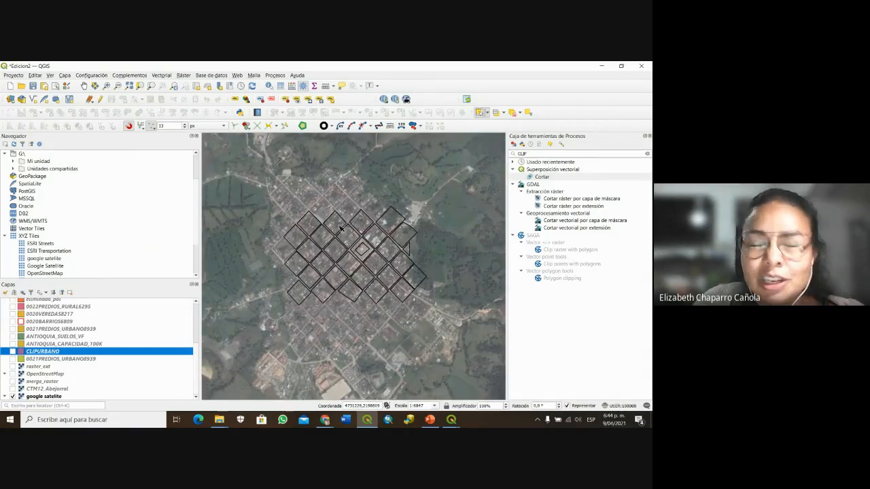
pyautogui.scroll(1, 341, 228)
pyautogui.moveTo(382, 209); pyautogui.dragTo(409, 313)
pyautogui.moveTo(423, 365); pyautogui.dragTo(382, 266)
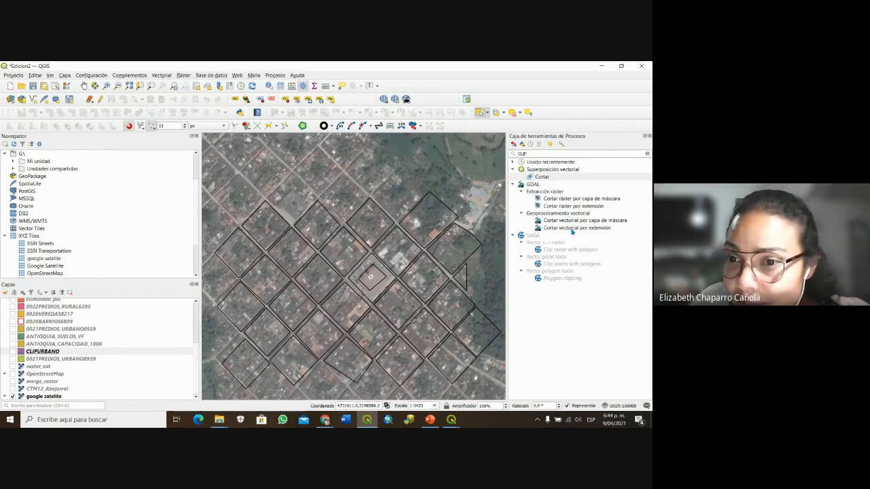
# Check the ANTIOQUIA_CAPACIDAD_100K and ANTIOQUIA_SUELOS_VF layers in turn against the Manzanas1 blocks, hiding each one again.
pyautogui.click(12, 344)
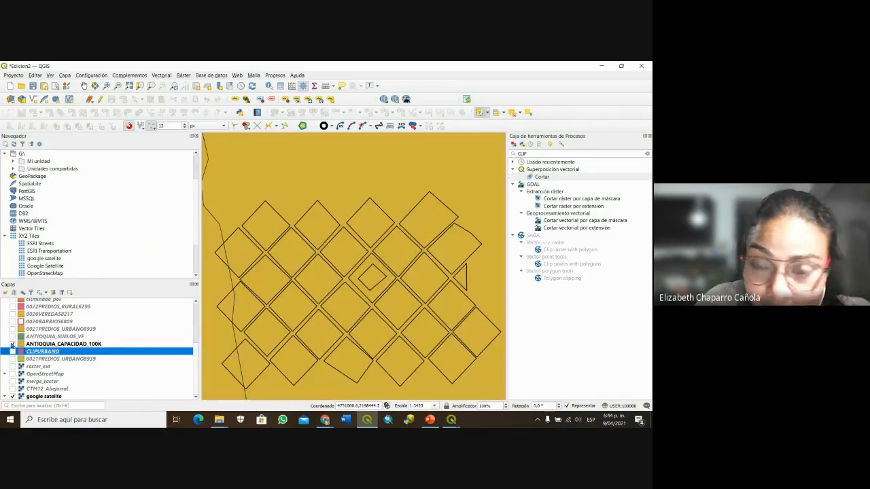
pyautogui.click(12, 344)
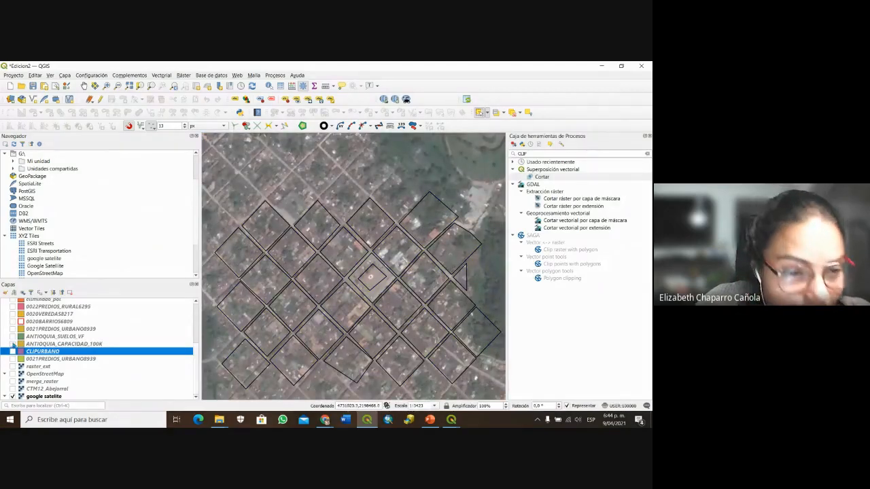
pyautogui.click(12, 337)
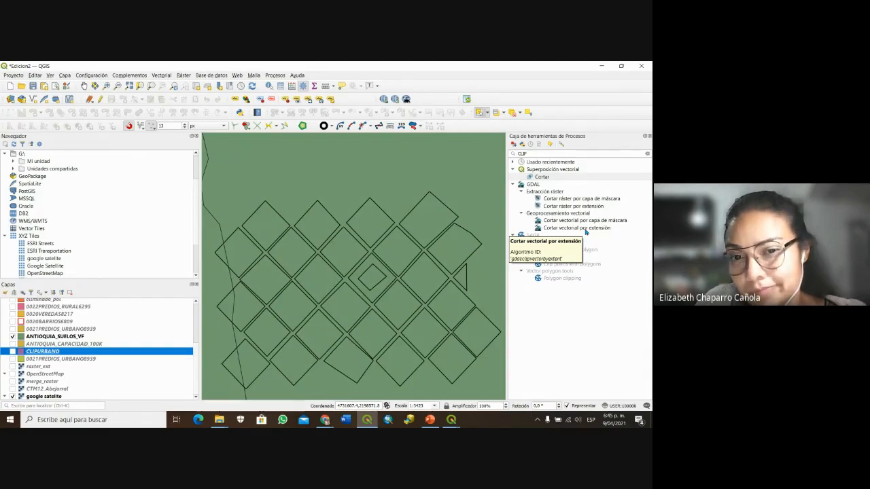
pyautogui.click(12, 337)
pyautogui.scroll(2, 45, 360)
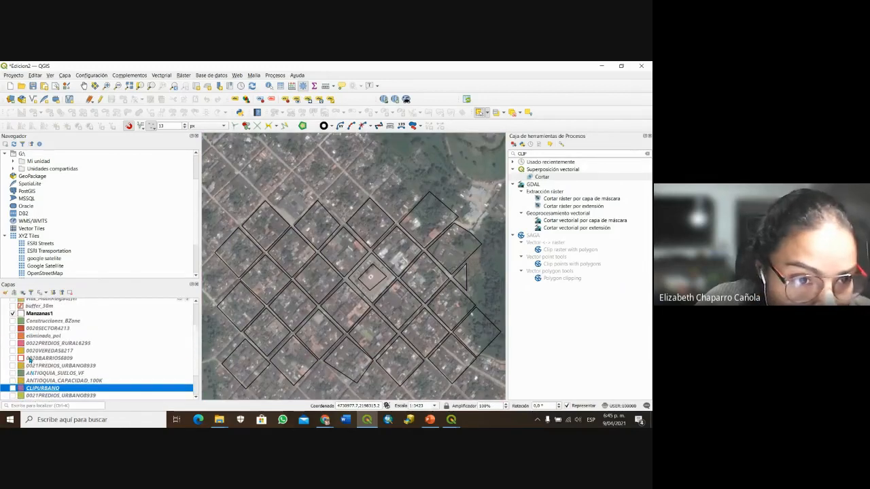
# Start the GDAL clip vector by extent tool (Cortar vectorial por extensión) with Manzanas1 as the input layer.
pyautogui.doubleClick(570, 228)
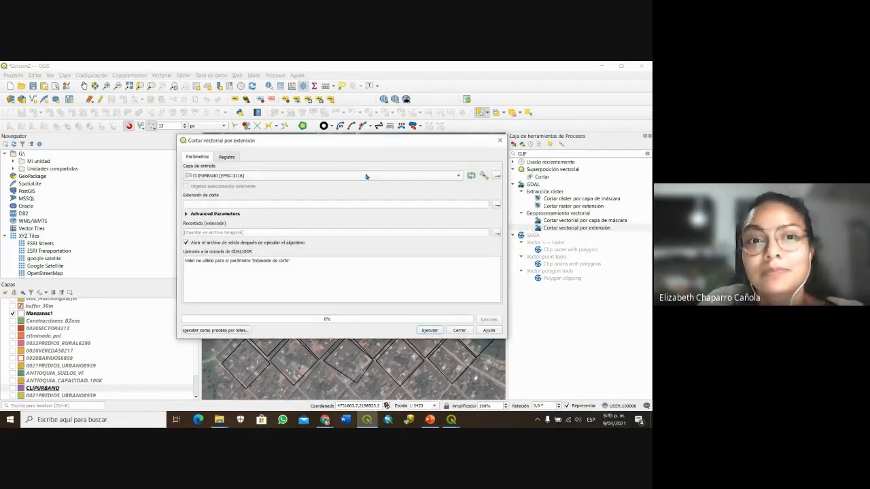
pyautogui.moveTo(338, 145); pyautogui.dragTo(242, 136)
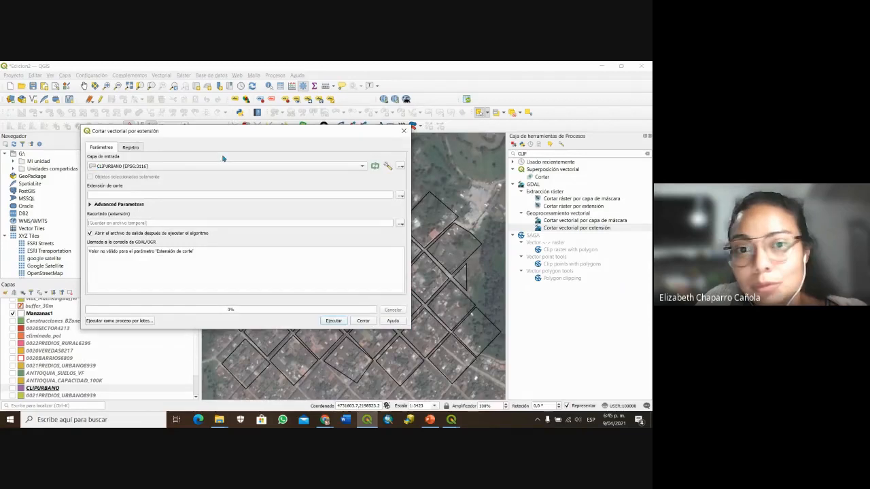
pyautogui.click(157, 165)
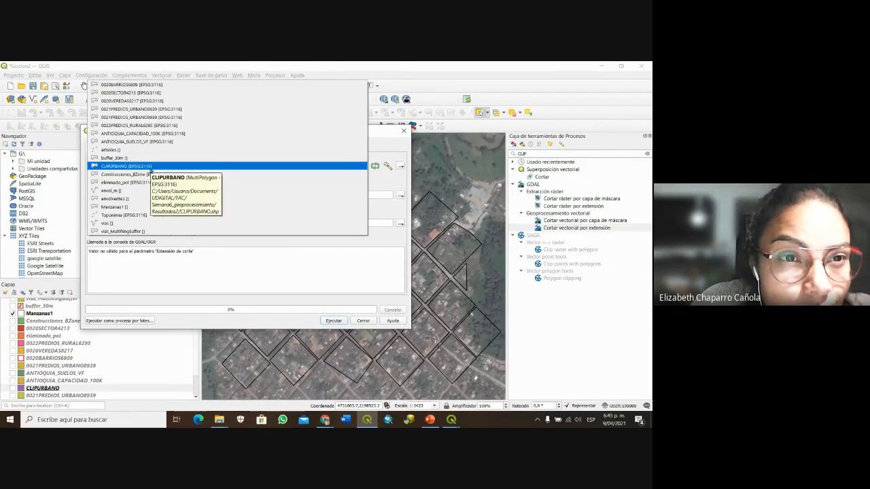
pyautogui.click(152, 208)
pyautogui.moveTo(241, 134); pyautogui.dragTo(203, 115)
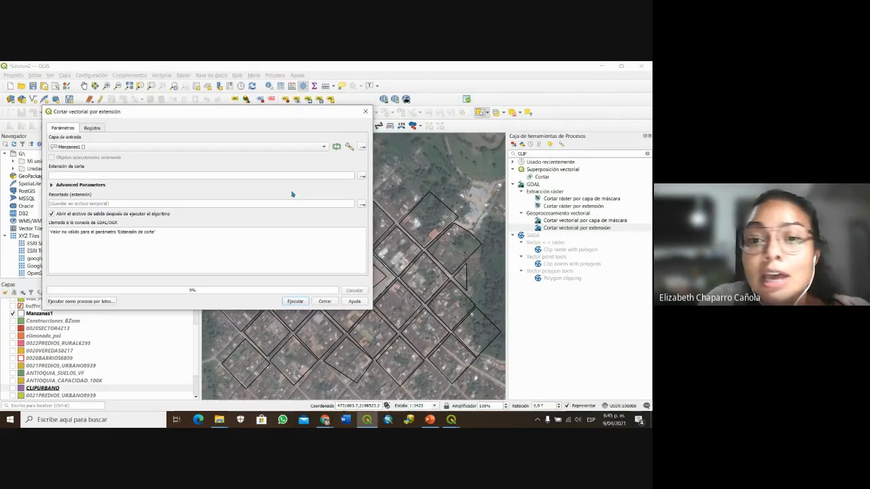
# Draw the clip extent on the map canvas as a rectangle about 243 by 169 map units around the central plaza blocks.
pyautogui.click(361, 176)
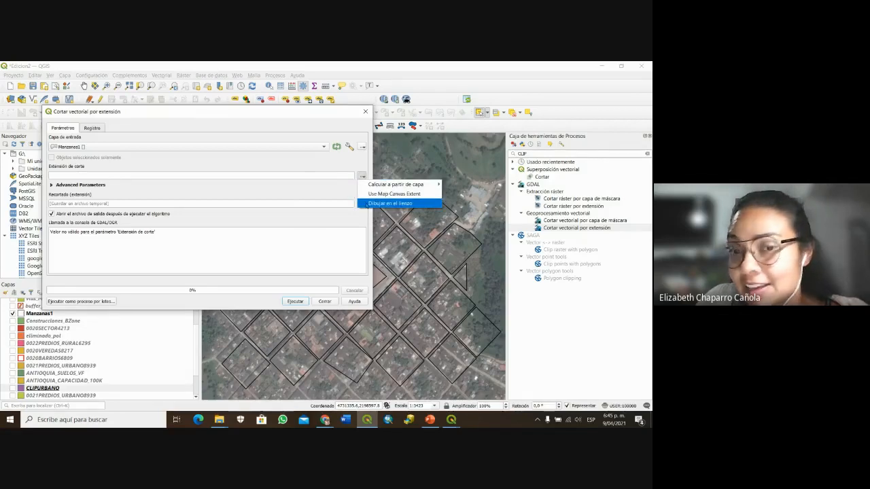
pyautogui.click(367, 203)
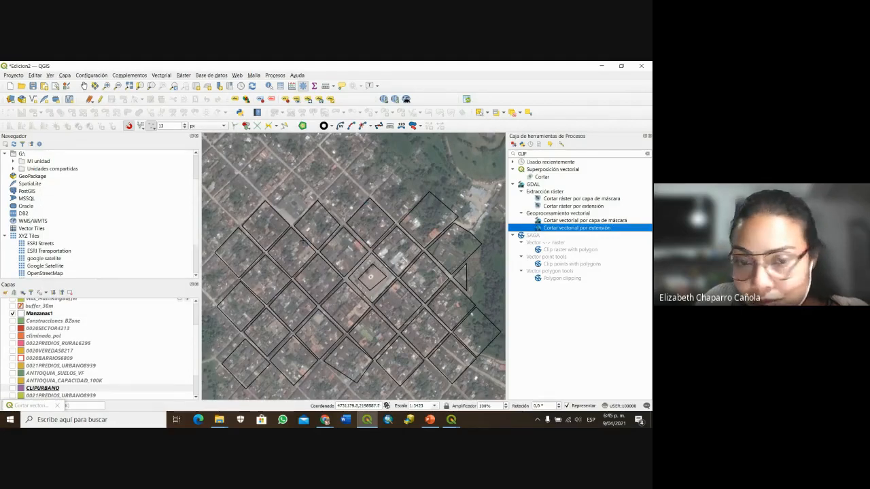
pyautogui.moveTo(322, 248); pyautogui.dragTo(415, 319)
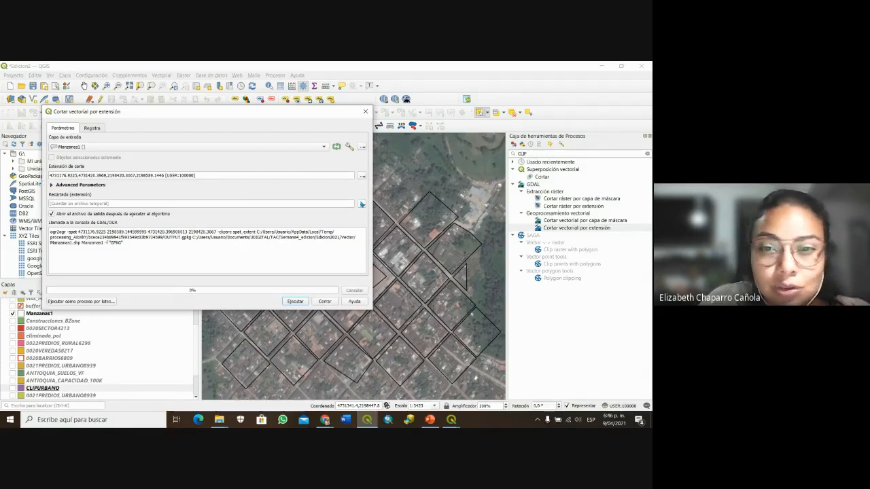
# Save the clipped output as the shapefile CLIP_EXTENCION in the Resultados2 folder, run the clip and close the tool.
pyautogui.click(362, 204)
pyautogui.click(376, 222)
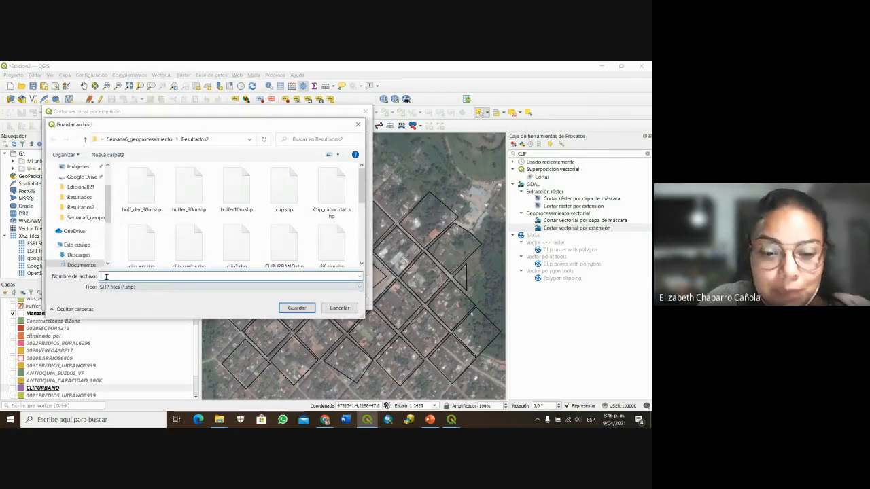
pyautogui.write('Clip')
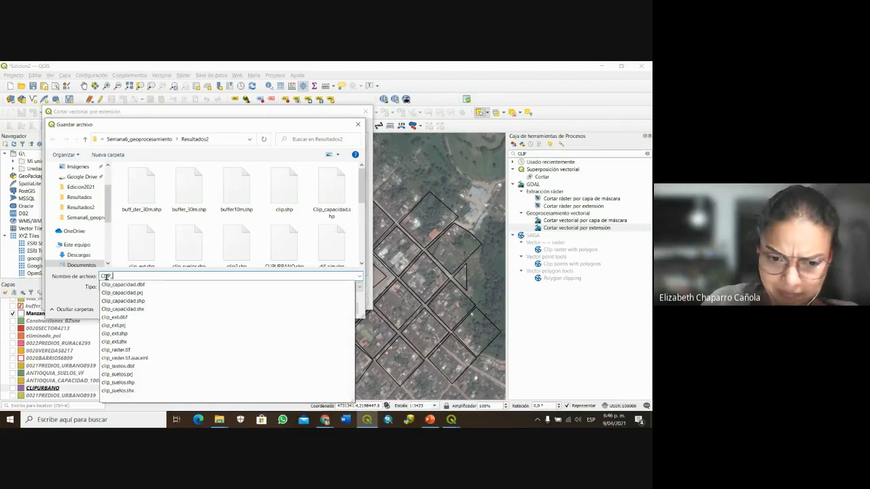
pyautogui.write('_exT2')
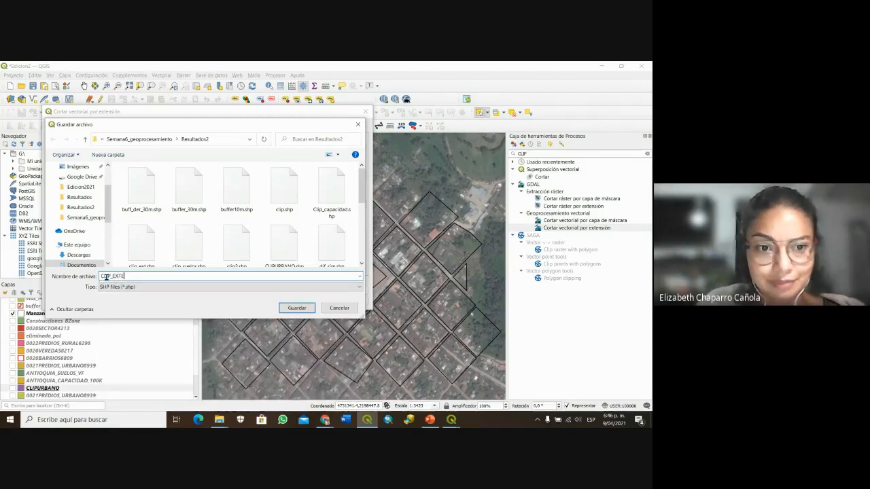
pyautogui.press('BackSpace')
pyautogui.write('ENCION')
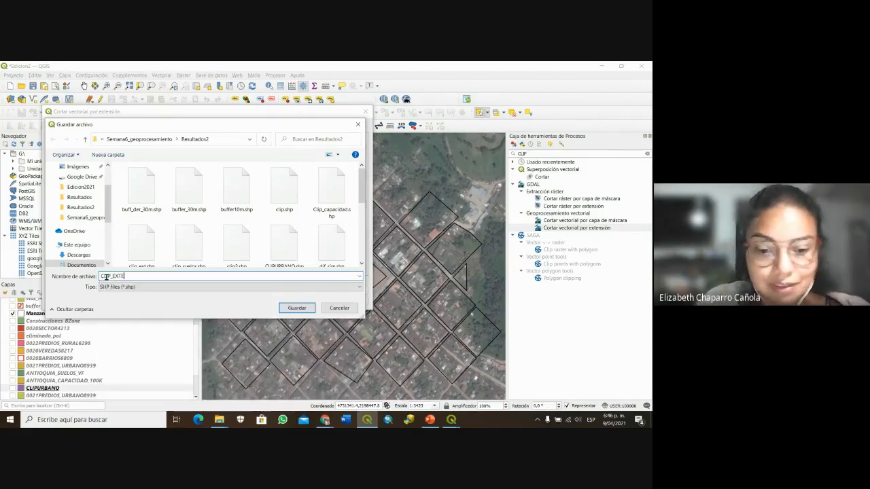
pyautogui.click(292, 308)
pyautogui.click(294, 302)
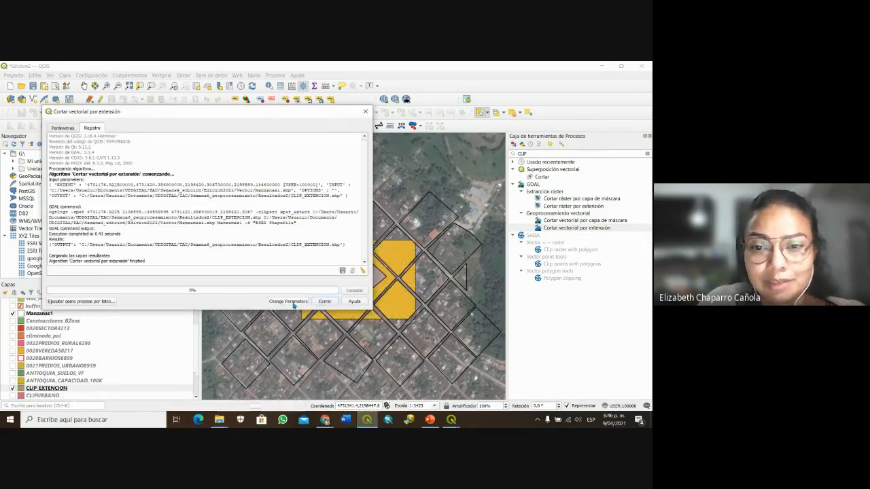
pyautogui.click(365, 112)
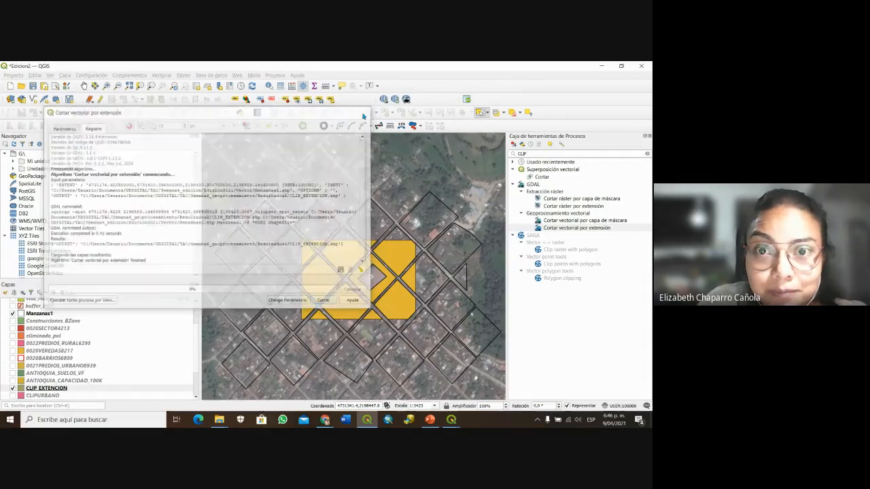
# Hide the Manzanas1 layer and the google satelite basemap so only CLIP_EXTENCION is displayed.
pyautogui.click(13, 313)
pyautogui.click(46, 388)
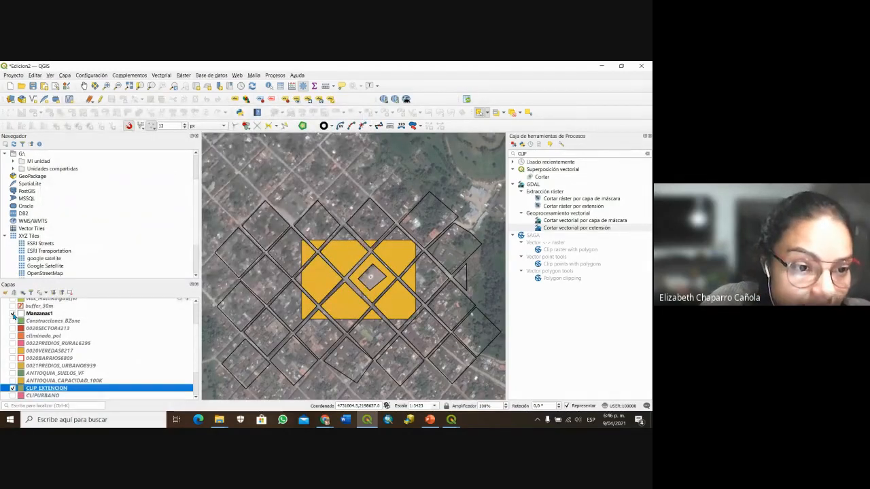
pyautogui.scroll(2, 193, 340)
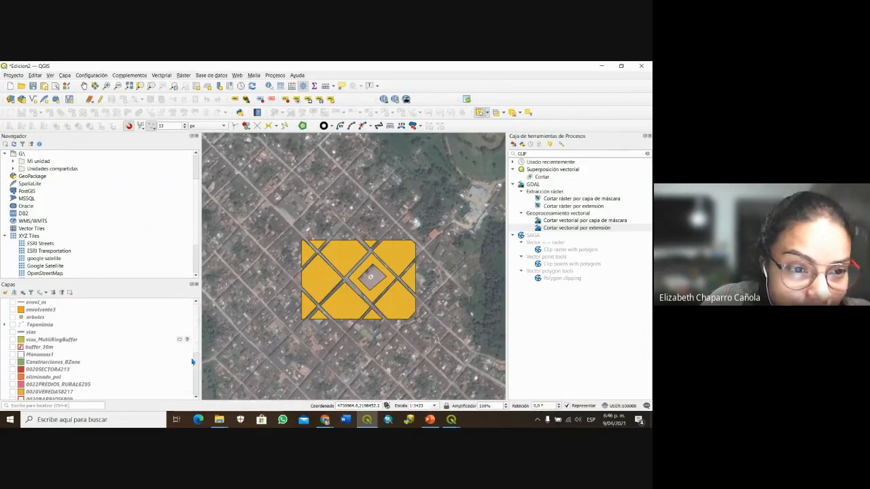
pyautogui.scroll(-4, 96, 368)
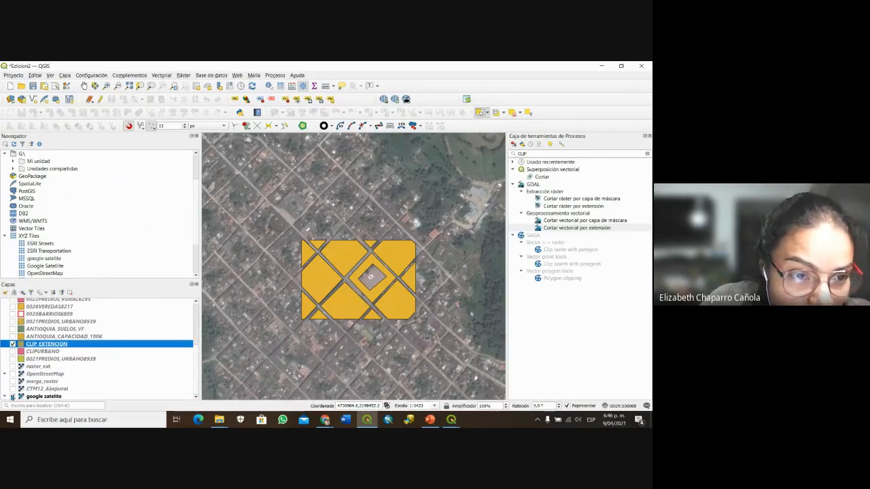
pyautogui.click(12, 396)
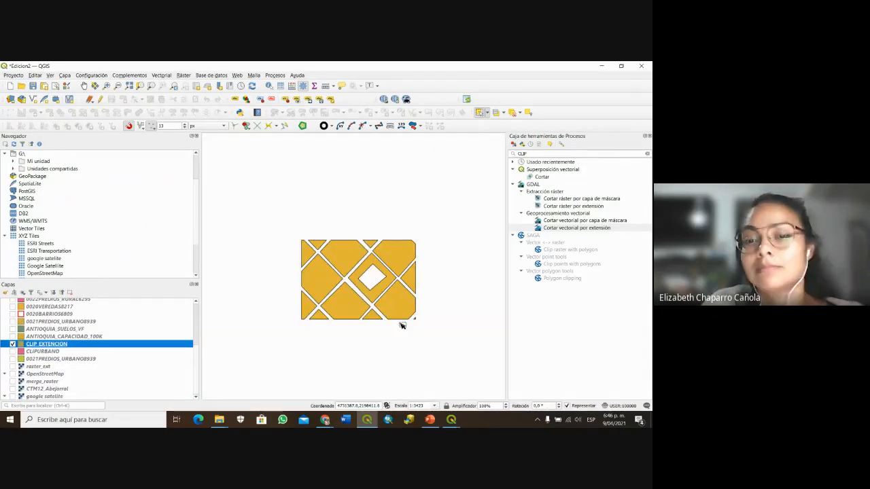
pyautogui.scroll(3, 58, 345)
pyautogui.scroll(-1, 60, 348)
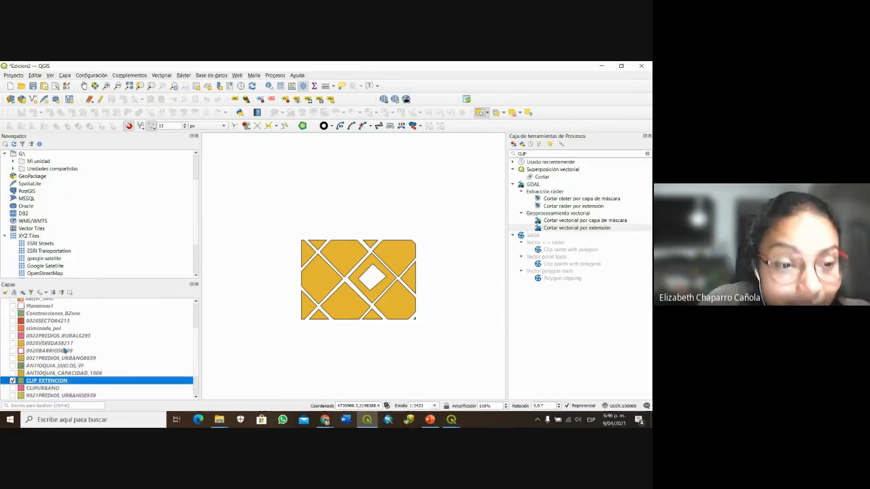
# Open the CLIP_EXTENCION attribute table, move it clear of the map, examine its records and close it.
pyautogui.rightClick(58, 384)
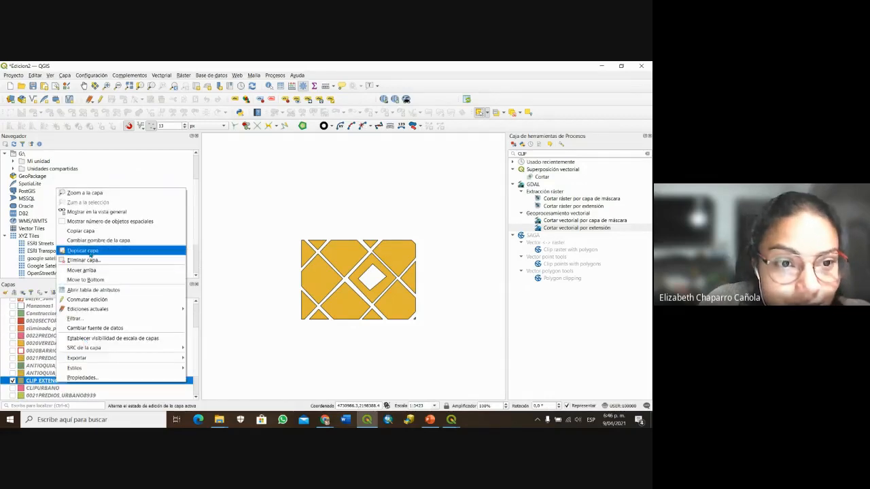
pyautogui.click(93, 290)
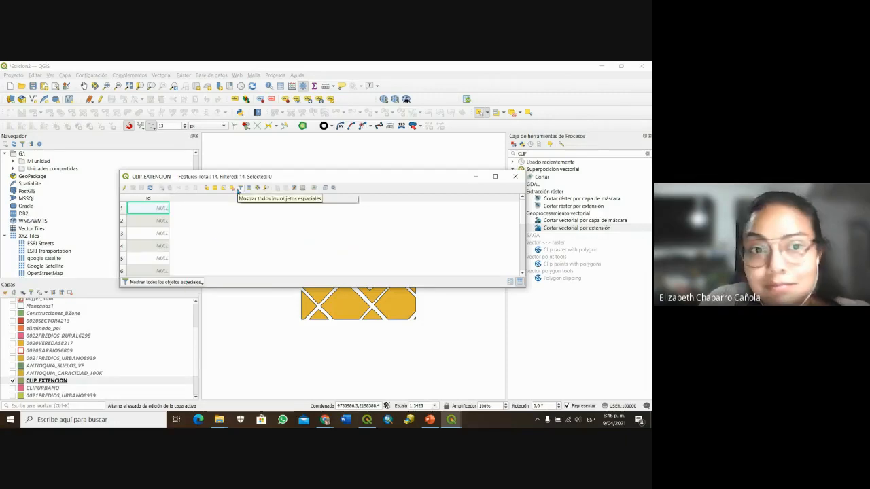
pyautogui.moveTo(269, 174); pyautogui.dragTo(339, 268)
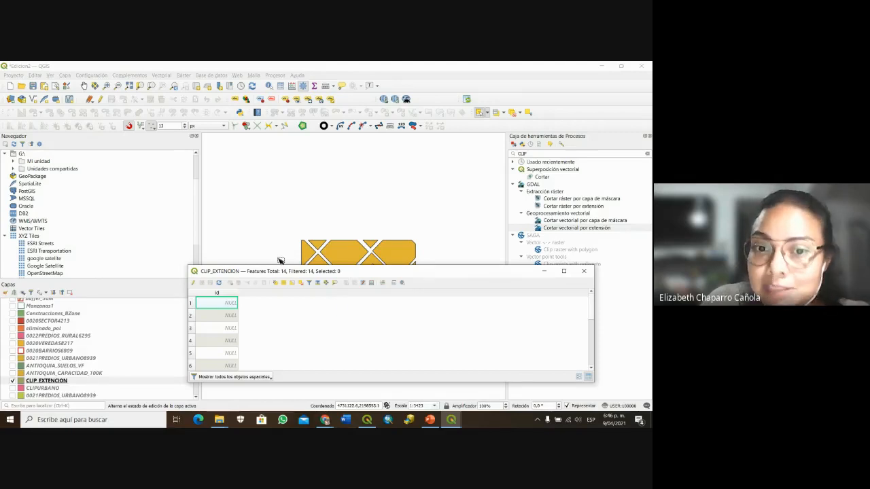
pyautogui.click(584, 271)
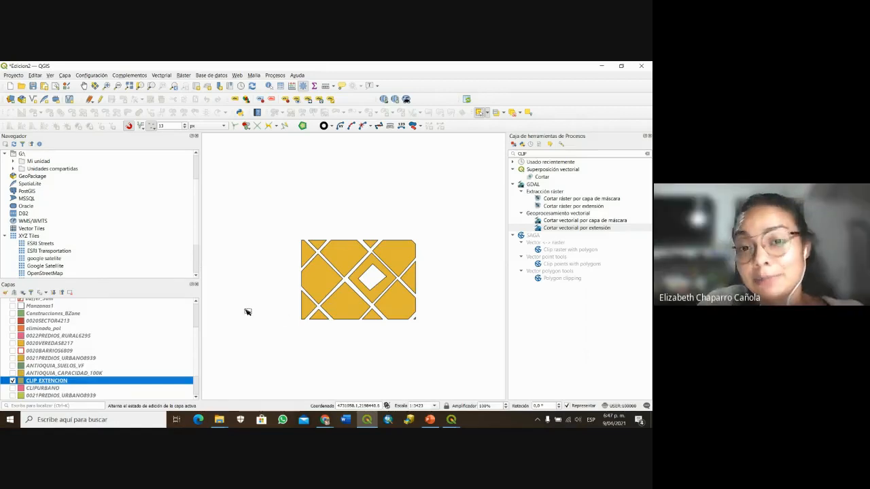
pyautogui.scroll(2, 197, 330)
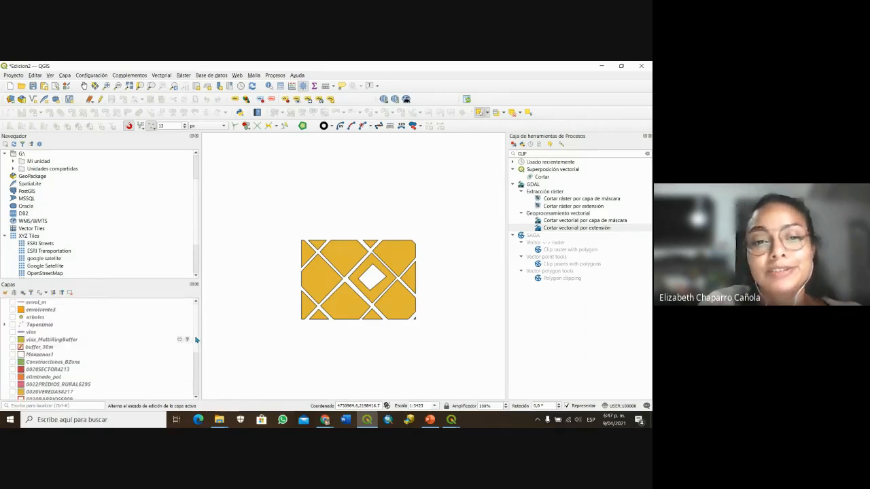
pyautogui.scroll(-4, 146, 366)
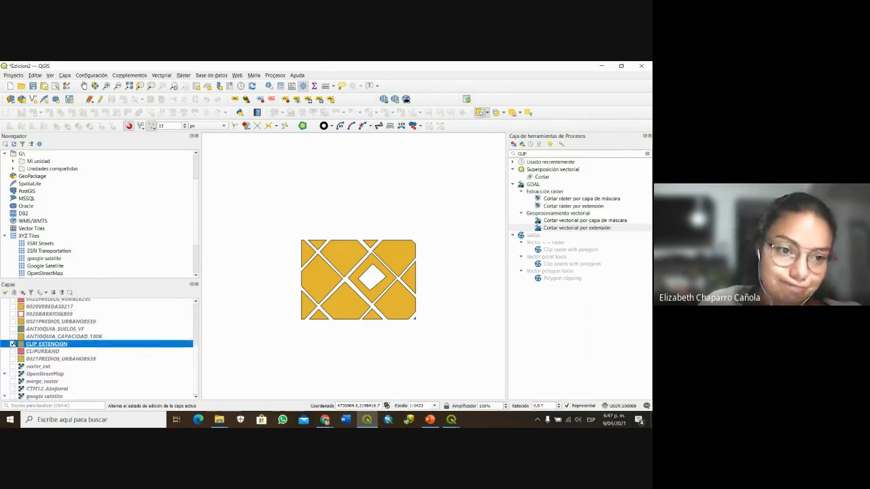
# Hide CLIP_EXTENCION and display the CTM12_Abejorral raster in the map.
pyautogui.click(12, 344)
pyautogui.click(14, 389)
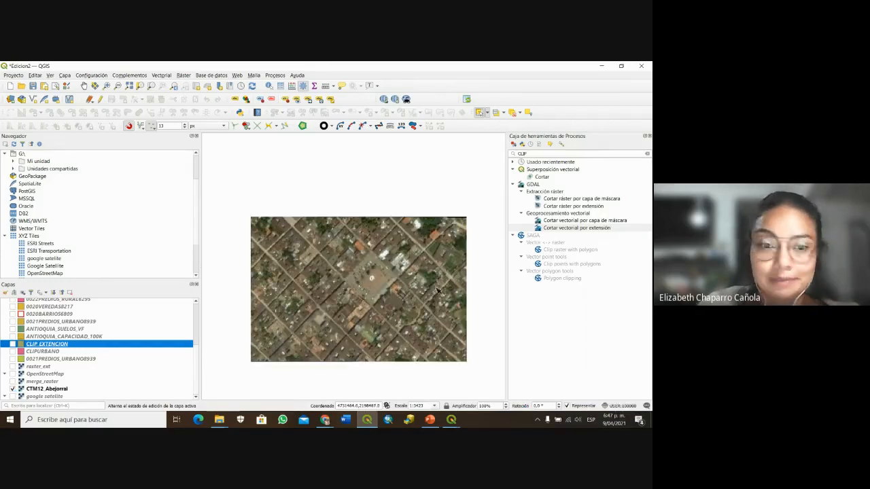
pyautogui.moveTo(437, 291); pyautogui.dragTo(407, 262)
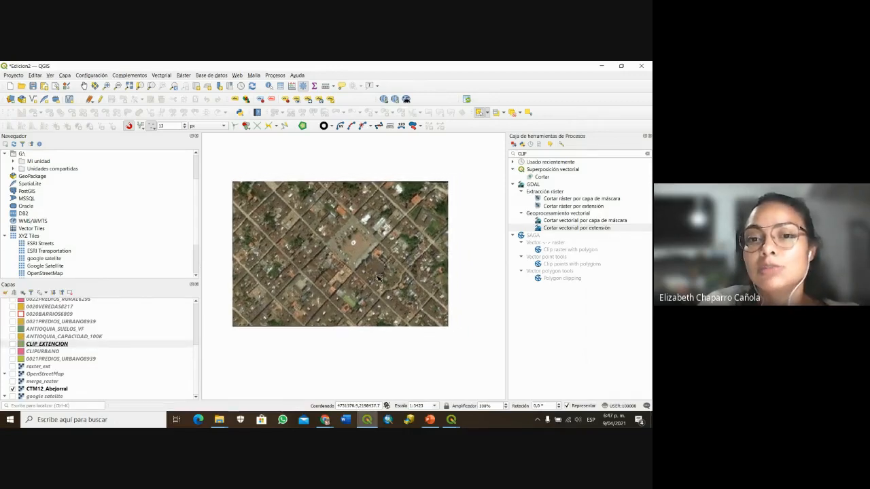
pyautogui.scroll(1, 378, 275)
pyautogui.scroll(-1, 387, 289)
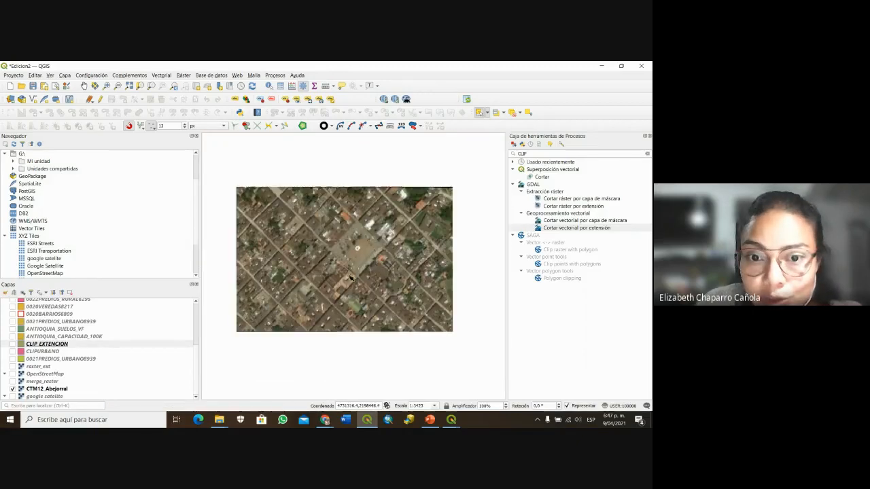
pyautogui.scroll(1, 332, 265)
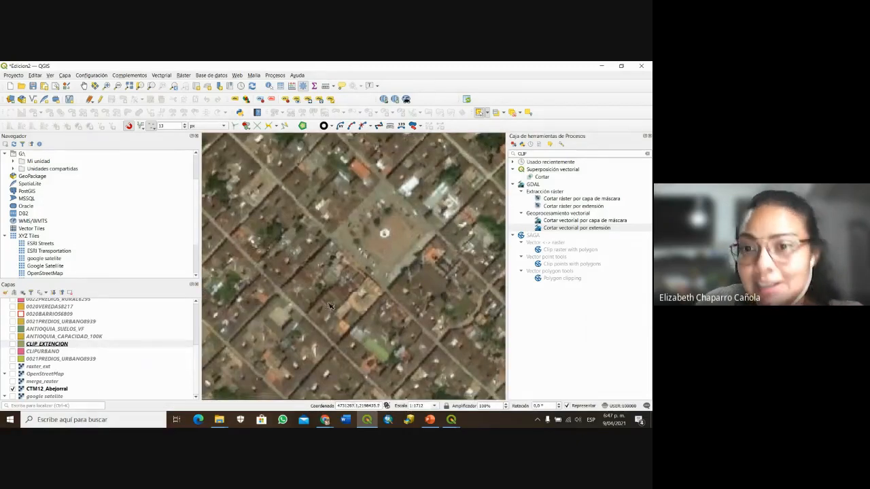
pyautogui.scroll(-1, 330, 306)
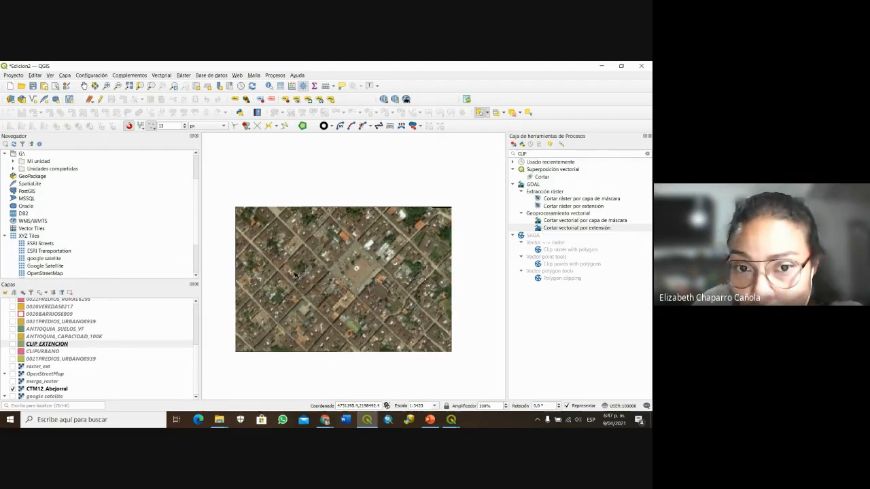
# Start the GDAL clip raster by extent tool with CTM12_Abejorral as input layer and move its dialog up over the map.
pyautogui.doubleClick(564, 206)
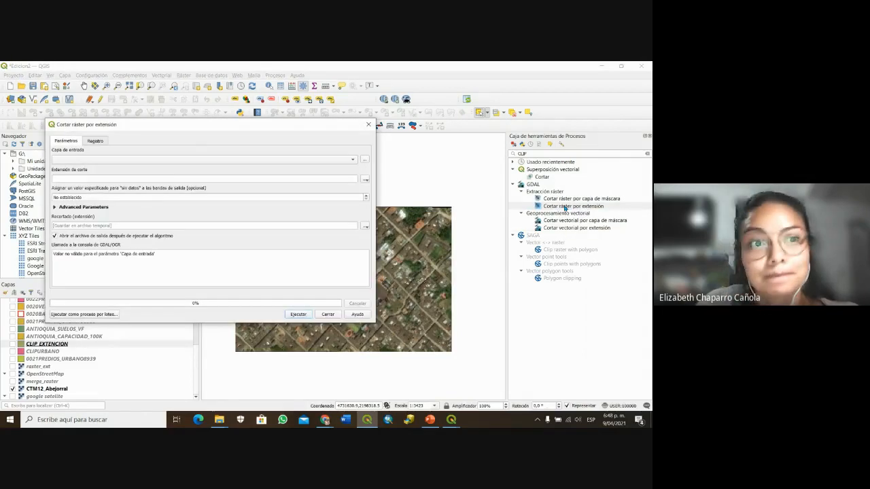
pyautogui.moveTo(226, 123); pyautogui.dragTo(407, 135)
pyautogui.click(326, 167)
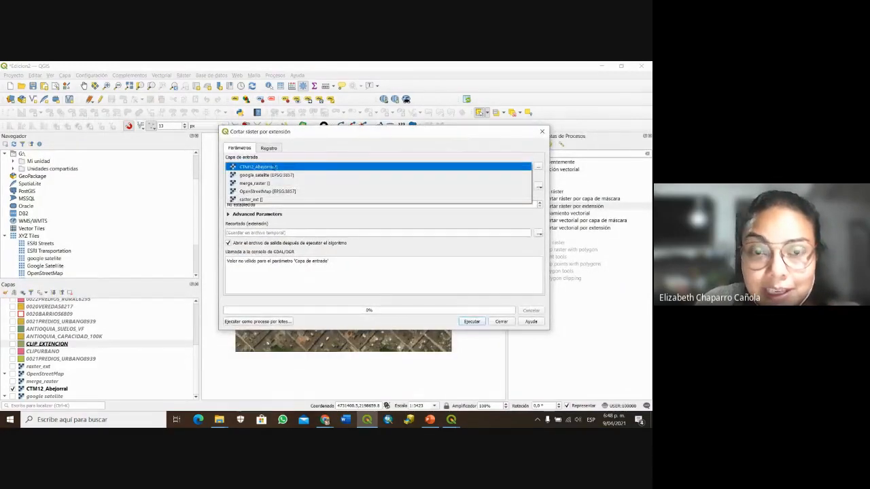
pyautogui.click(258, 166)
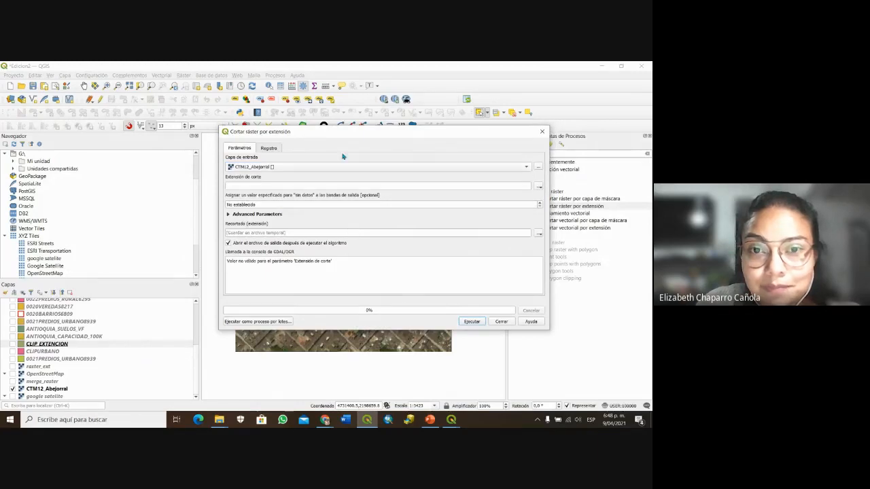
pyautogui.moveTo(340, 132); pyautogui.dragTo(248, 96)
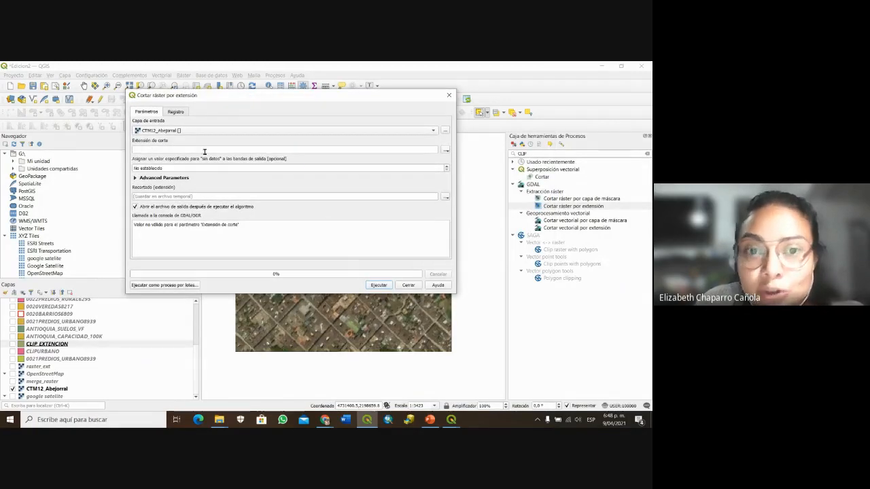
# Draw the clip extent on the canvas as a rectangle about 117 by 125 map units over the blocks southwest of the plaza.
pyautogui.click(446, 149)
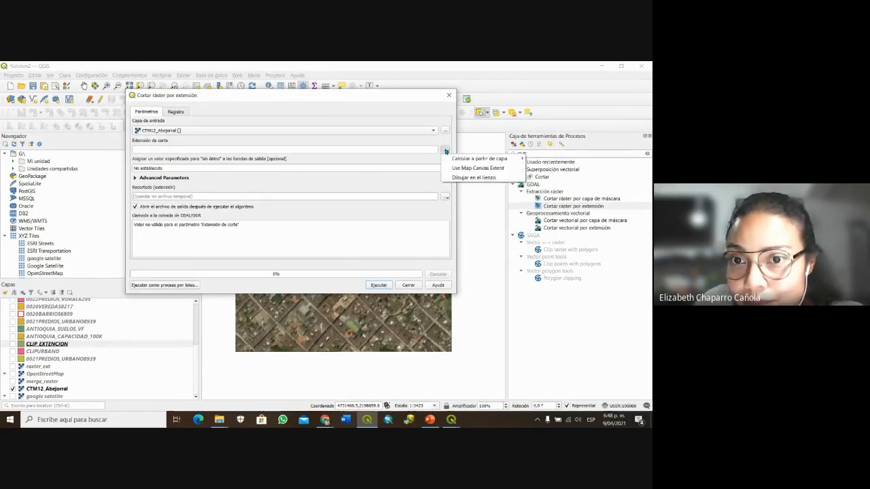
pyautogui.click(460, 176)
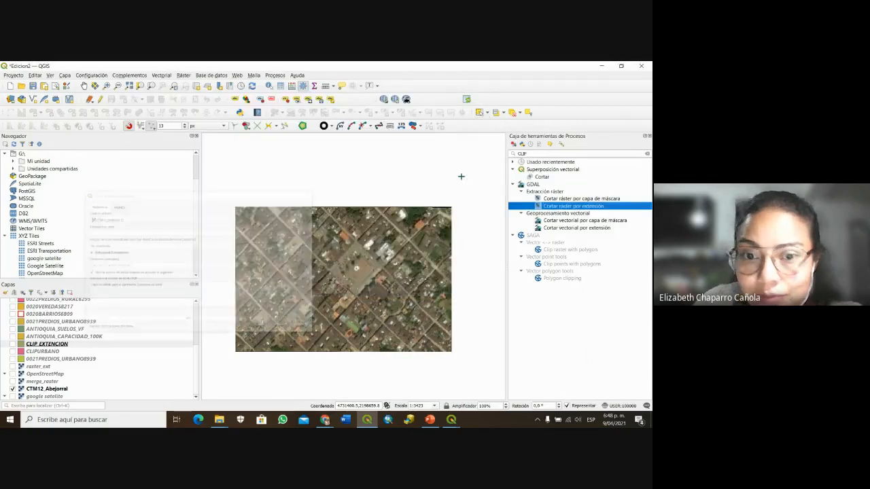
pyautogui.scroll(1, 304, 278)
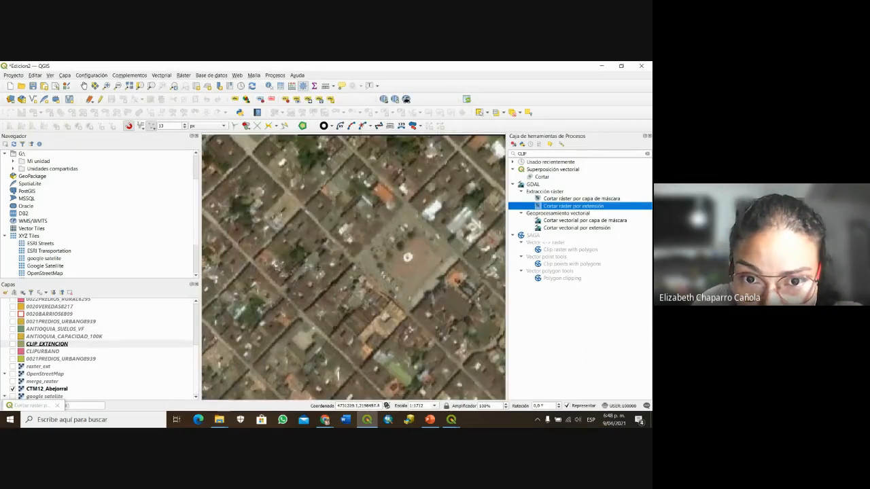
pyautogui.moveTo(403, 354); pyautogui.dragTo(413, 371)
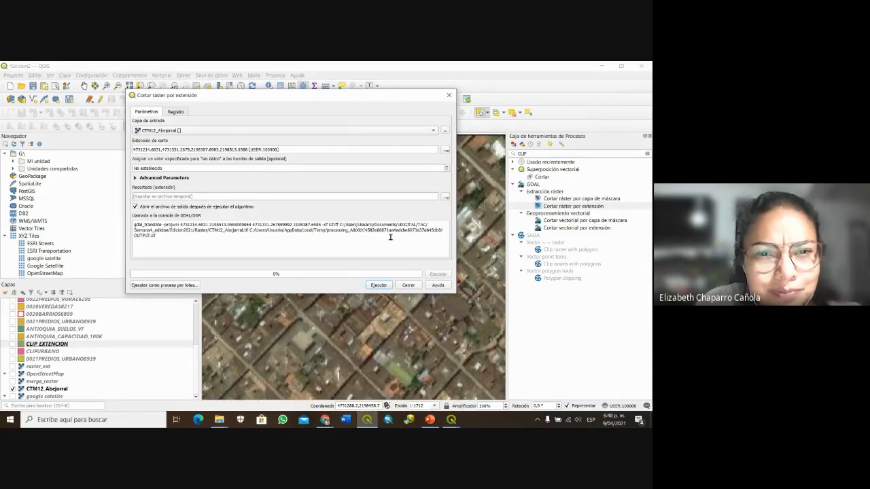
# Save the clipped raster as the TIF file CLIP1 in the Resultados2 folder, run the clip and close the tool.
pyautogui.click(446, 196)
pyautogui.click(468, 214)
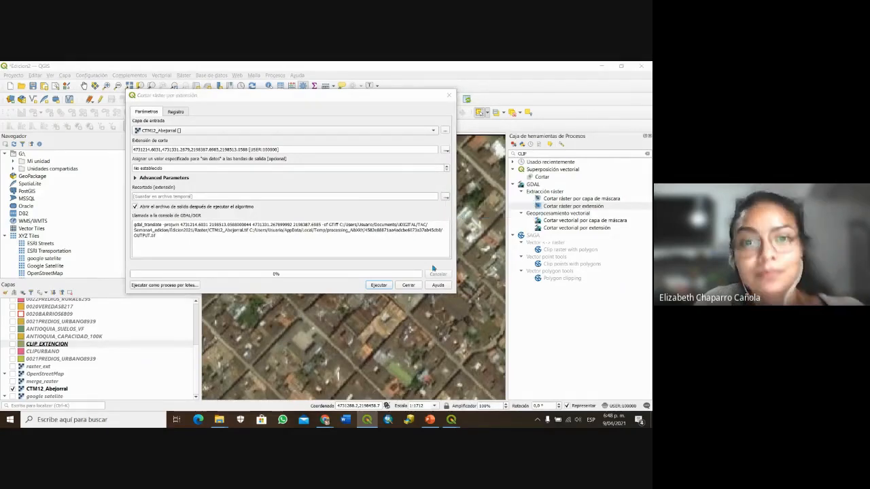
pyautogui.write('CLIP')
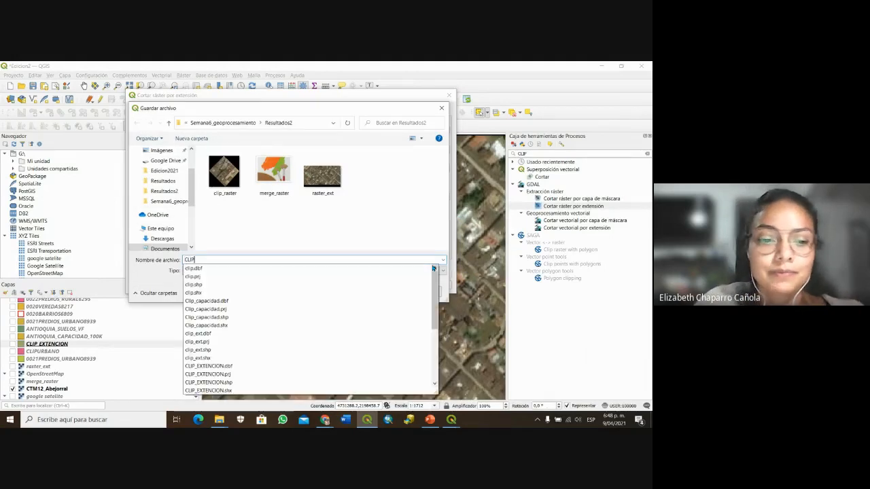
pyautogui.write('1')
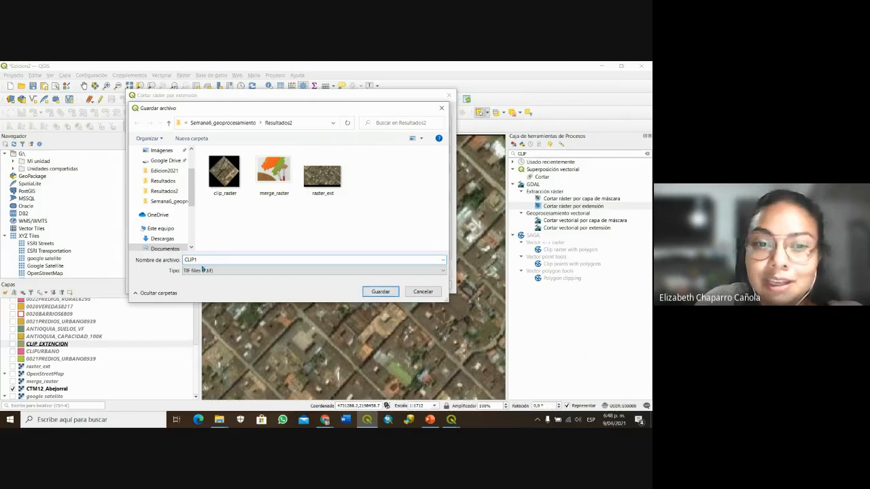
pyautogui.click(380, 291)
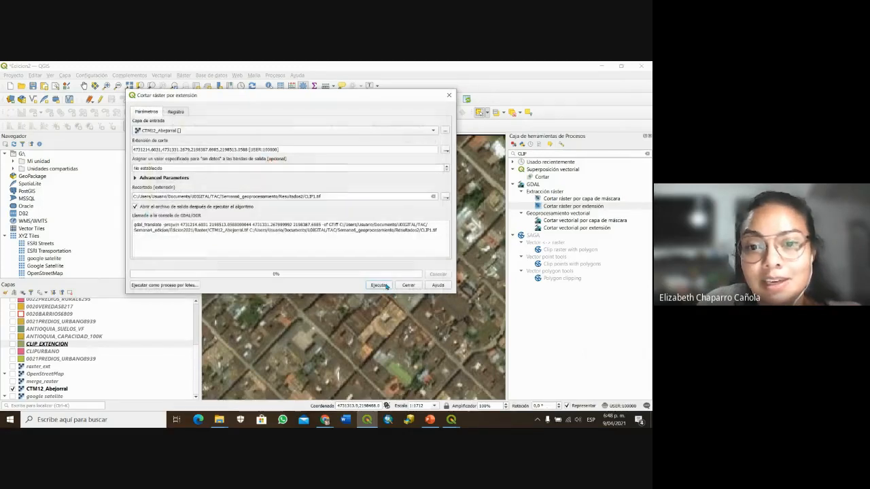
pyautogui.click(384, 286)
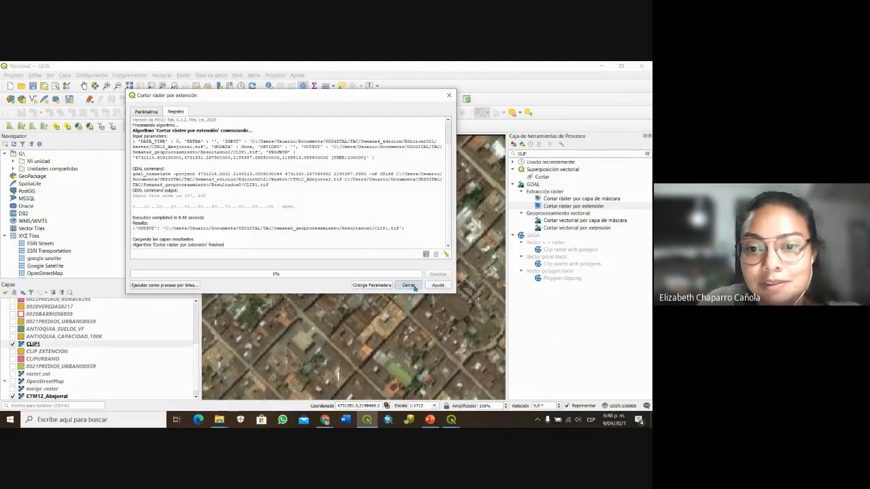
pyautogui.click(408, 285)
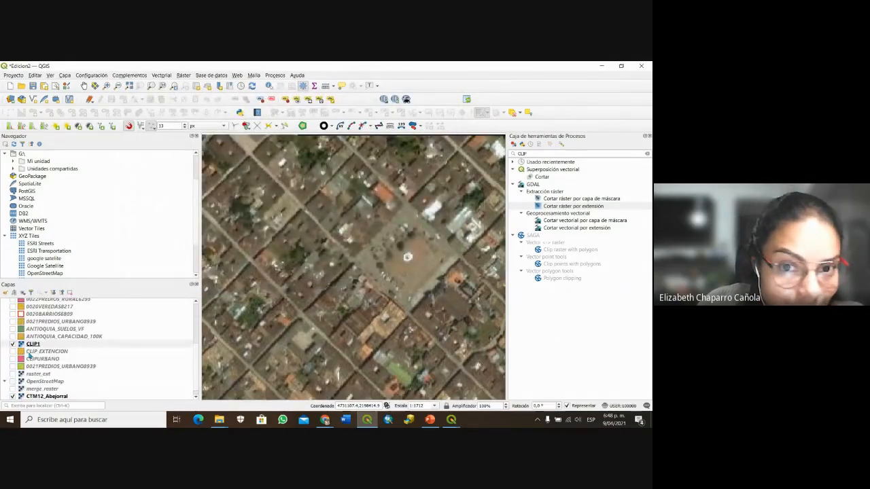
# Alternate the visibility of CLIP1 and CTM12_Abejorral to compare the clip with its source, leaving only CTM12_Abejorral displayed.
pyautogui.scroll(-1, 29, 354)
pyautogui.click(12, 389)
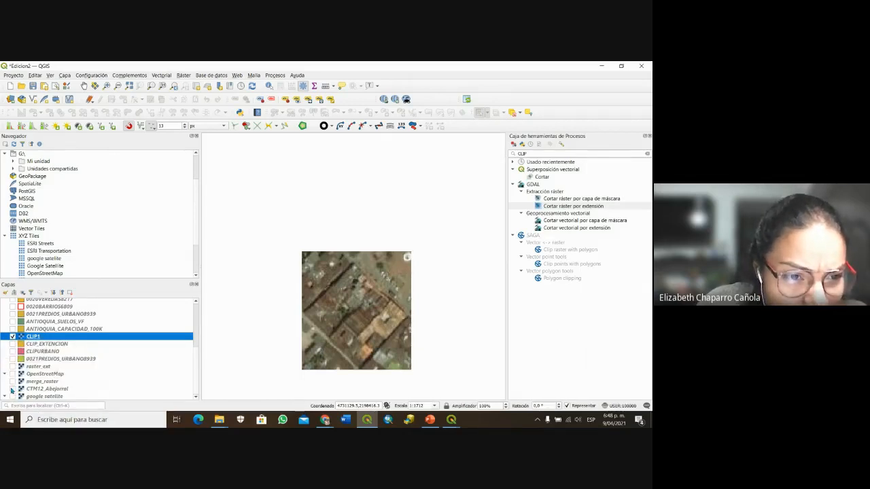
pyautogui.click(12, 336)
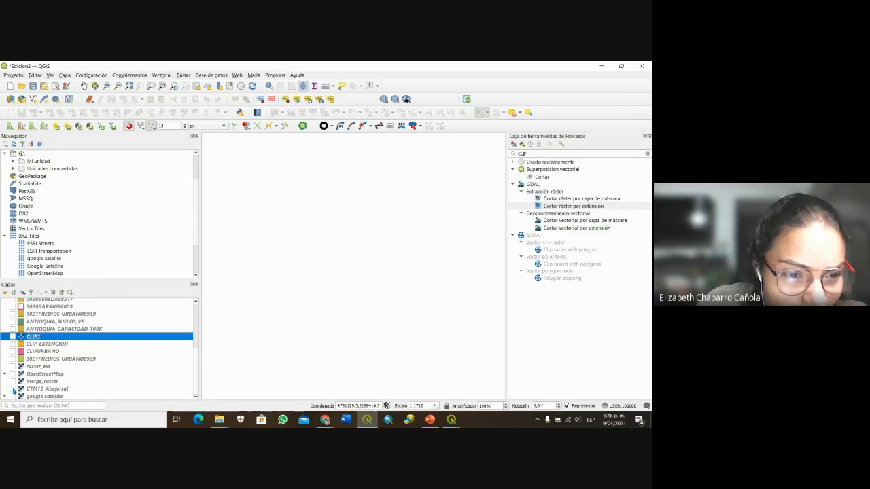
pyautogui.click(13, 389)
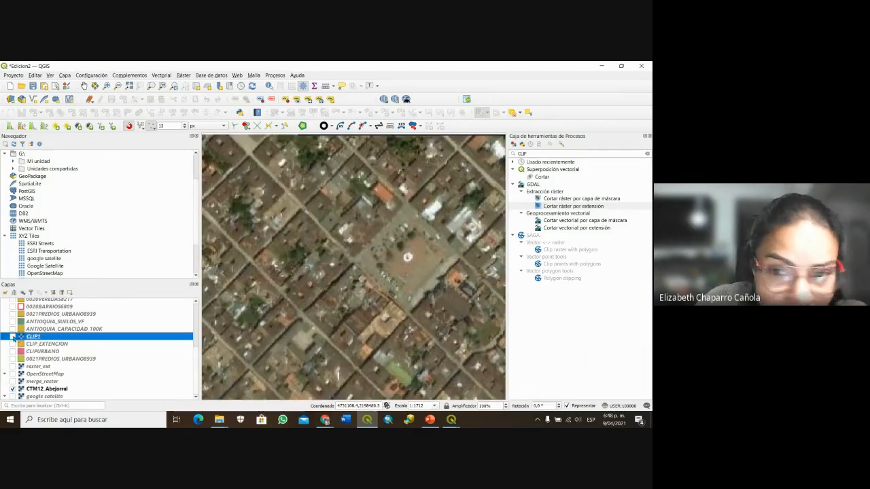
pyautogui.click(13, 337)
pyautogui.click(13, 389)
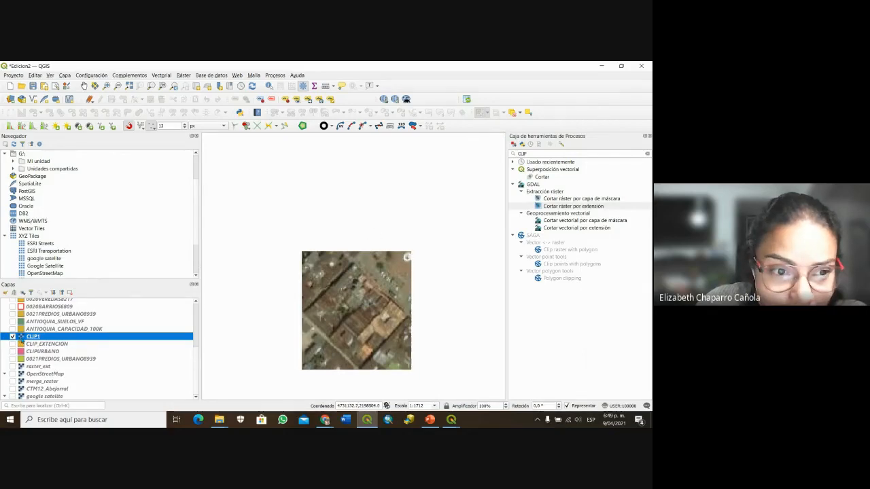
pyautogui.click(13, 337)
pyautogui.click(13, 389)
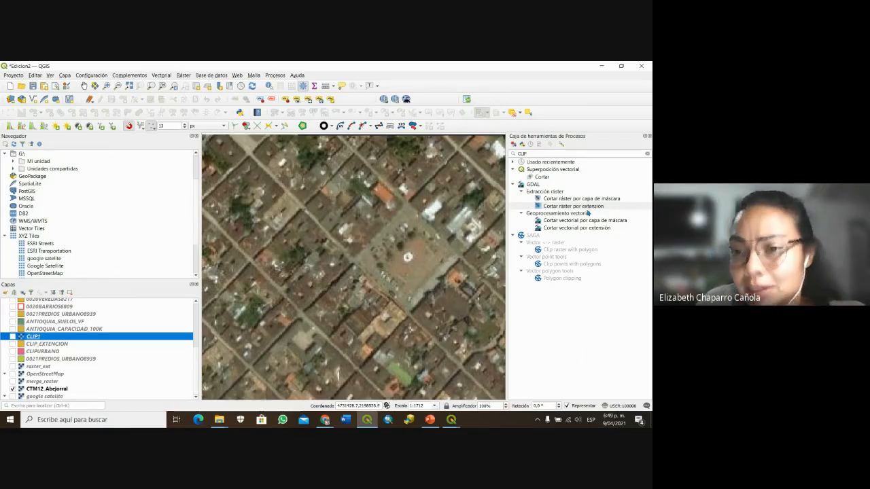
# Set up another raster clip by extent on CTM12_Abejorral, drawing an extent about 150 by 149 map units around the central plaza.
pyautogui.doubleClick(575, 206)
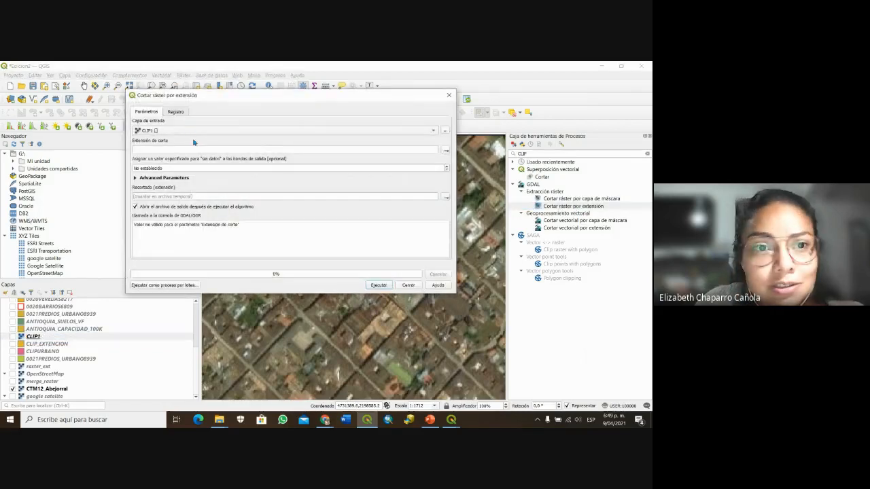
pyautogui.click(428, 131)
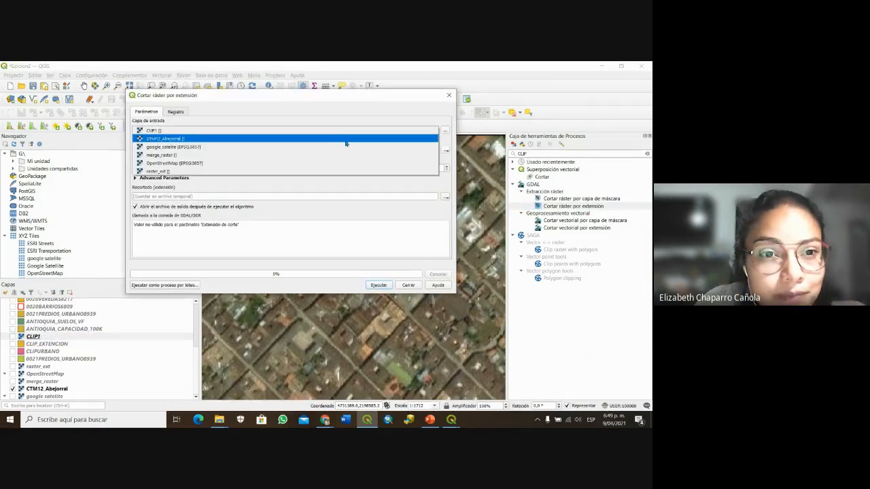
pyautogui.click(346, 140)
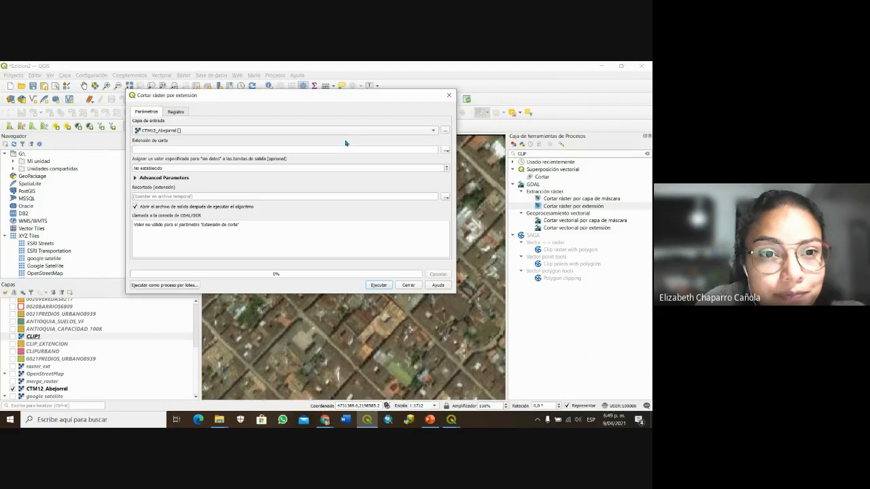
pyautogui.click(446, 153)
pyautogui.click(458, 175)
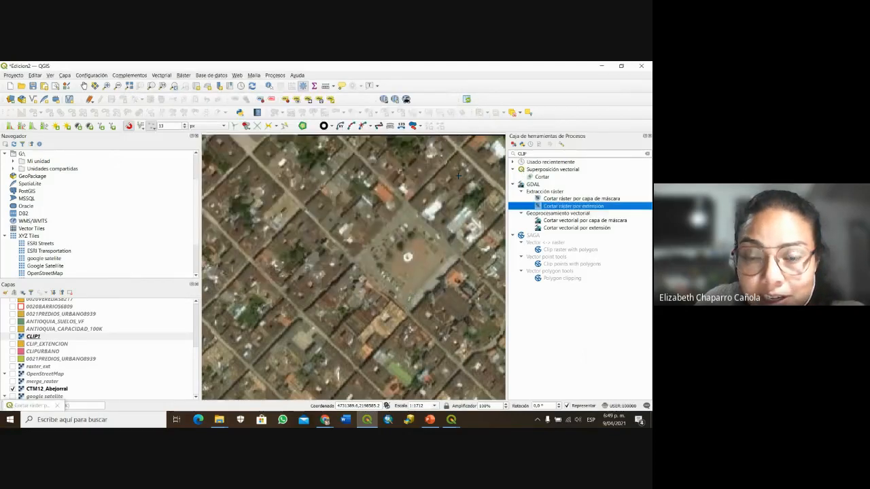
pyautogui.moveTo(345, 182); pyautogui.dragTo(481, 325)
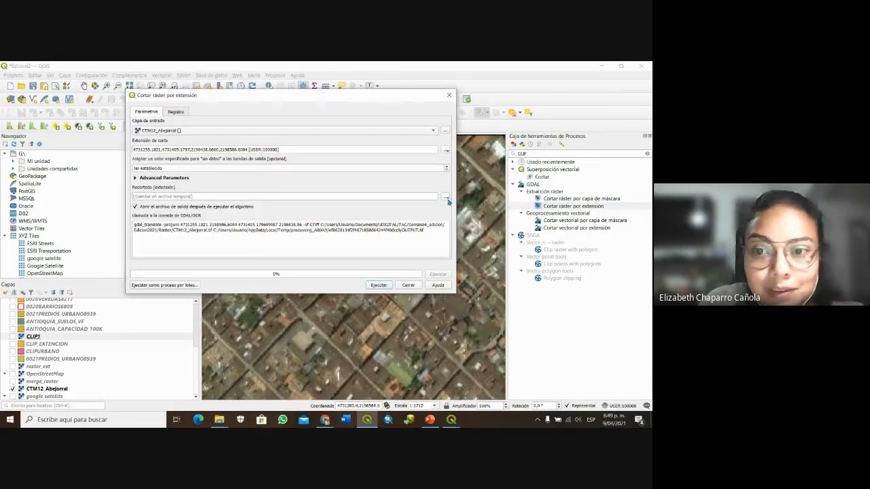
# Clip the raster to the TIF file CLIP3 in the Resultados2 folder, close the tool and hide CTM12_Abejorral.
pyautogui.click(446, 197)
pyautogui.click(486, 214)
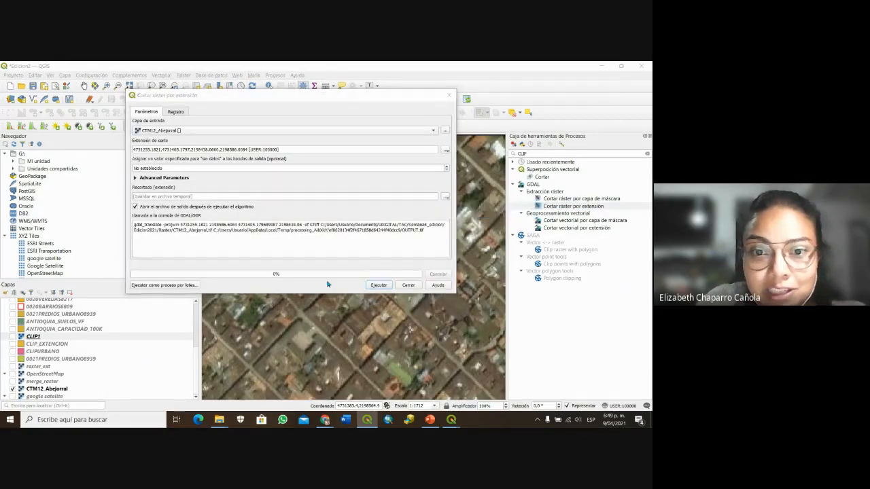
pyautogui.write('CLIP')
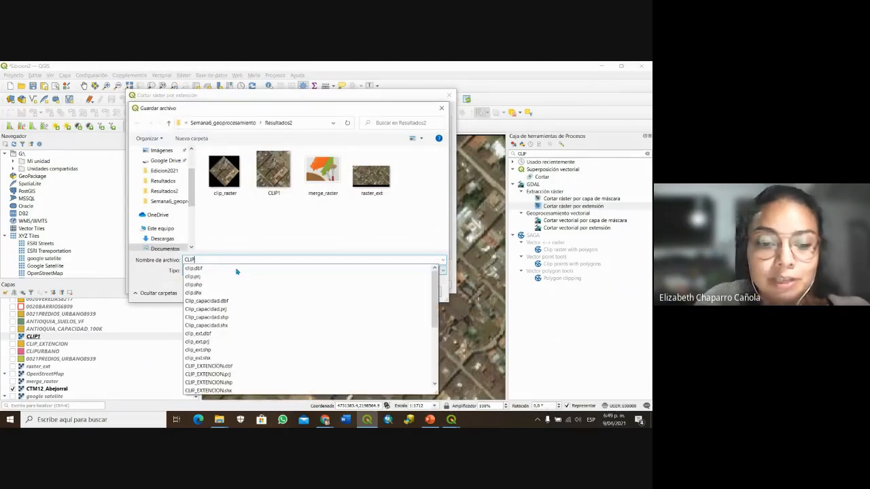
pyautogui.write('3')
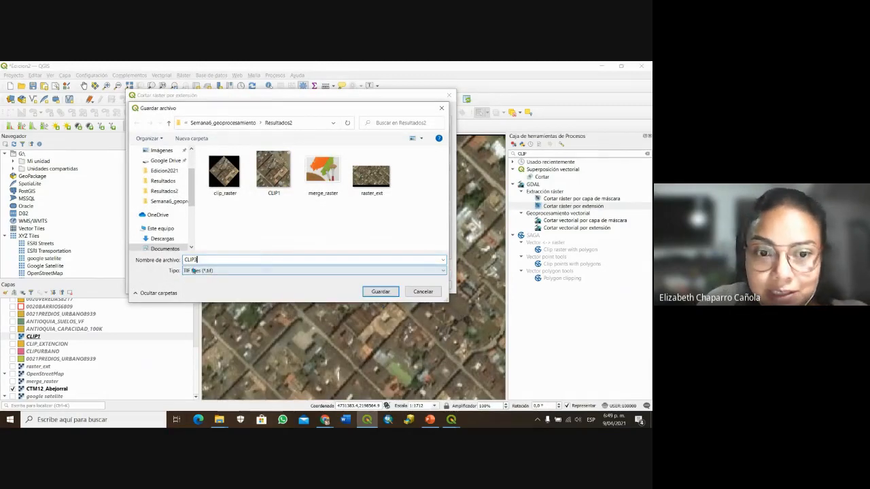
pyautogui.click(378, 290)
pyautogui.click(378, 285)
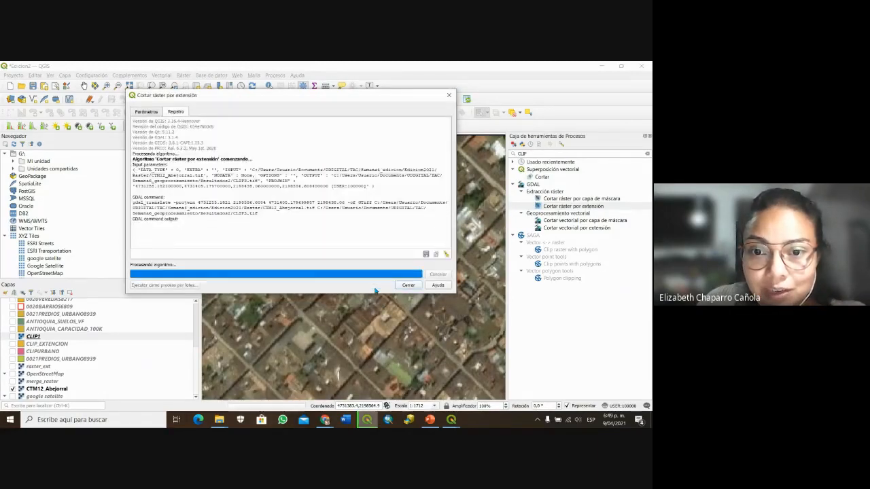
pyautogui.click(409, 285)
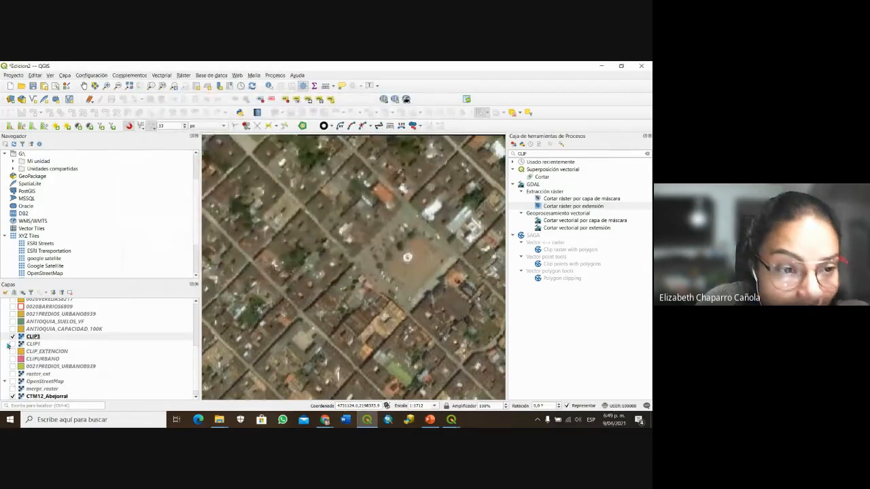
pyautogui.click(12, 396)
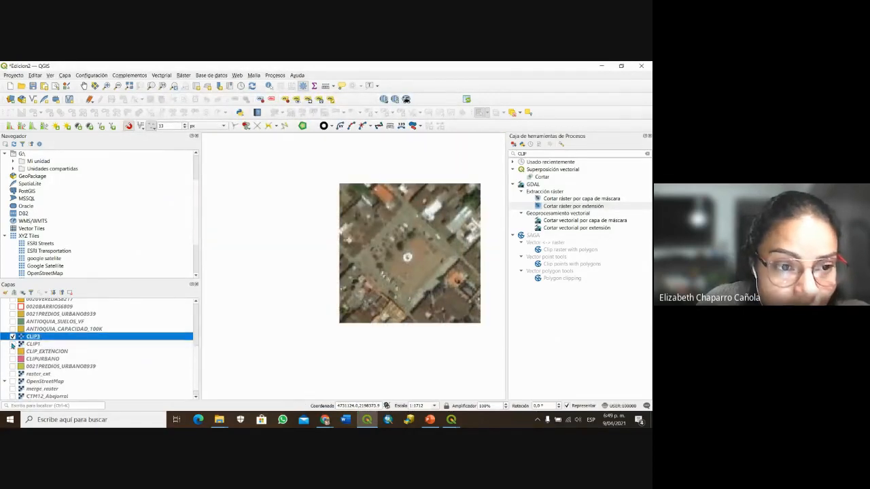
# Alternate the visibility of CLIP1 and CLIP3 to compare the two clipped areas, leaving both layers displayed.
pyautogui.click(13, 344)
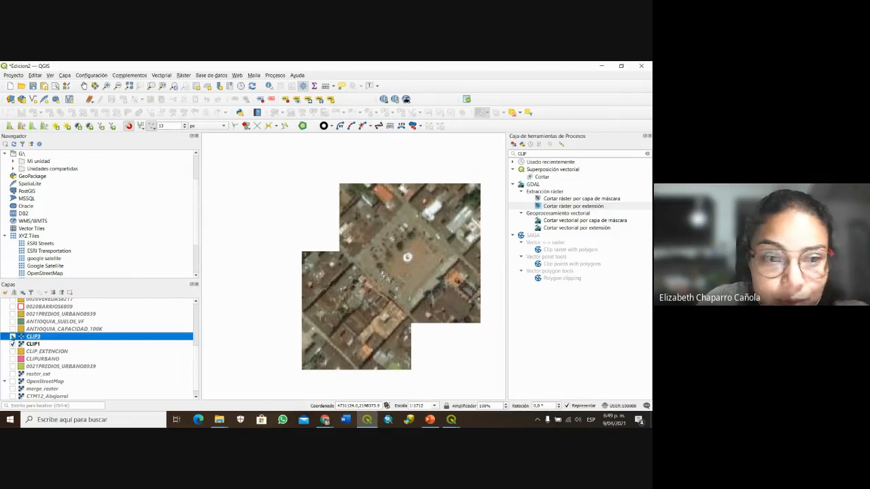
pyautogui.click(12, 337)
pyautogui.click(12, 343)
pyautogui.click(12, 336)
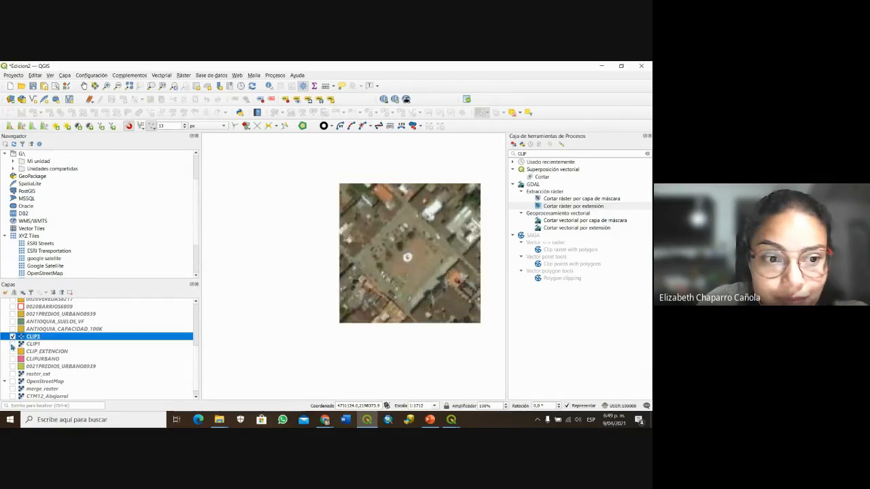
pyautogui.click(12, 343)
pyautogui.click(12, 336)
pyautogui.click(12, 344)
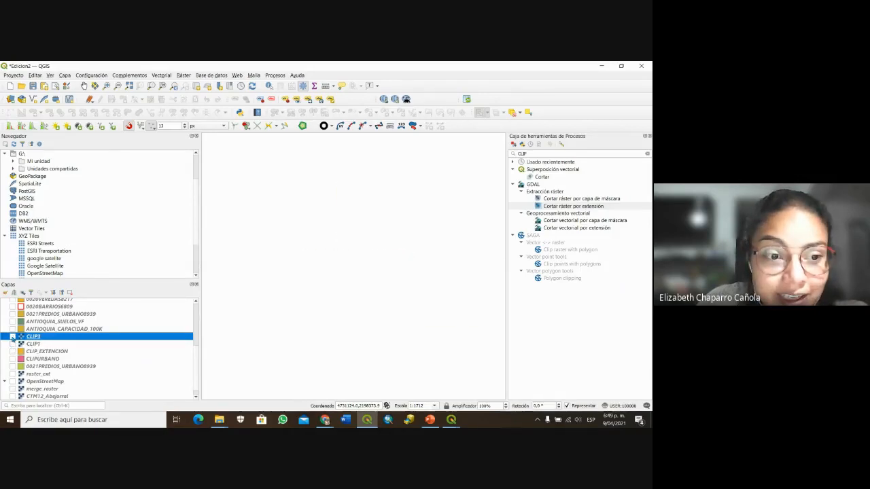
pyautogui.click(12, 336)
pyautogui.click(13, 344)
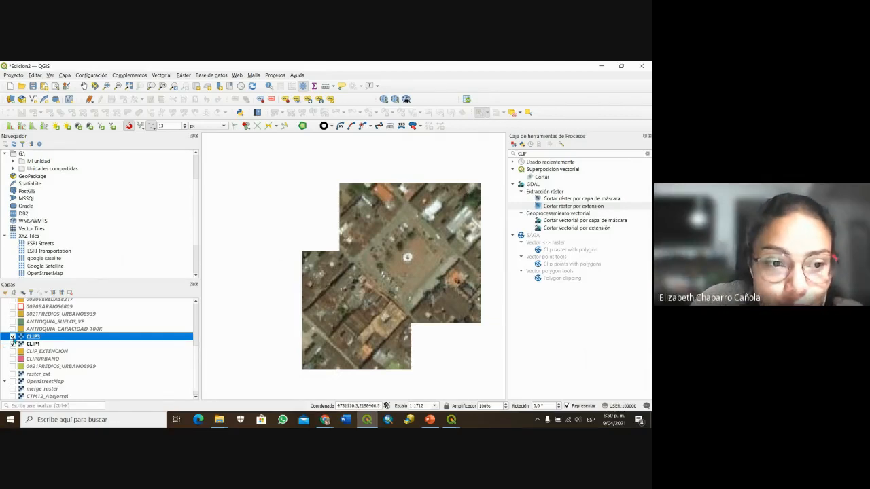
pyautogui.click(12, 336)
pyautogui.click(12, 344)
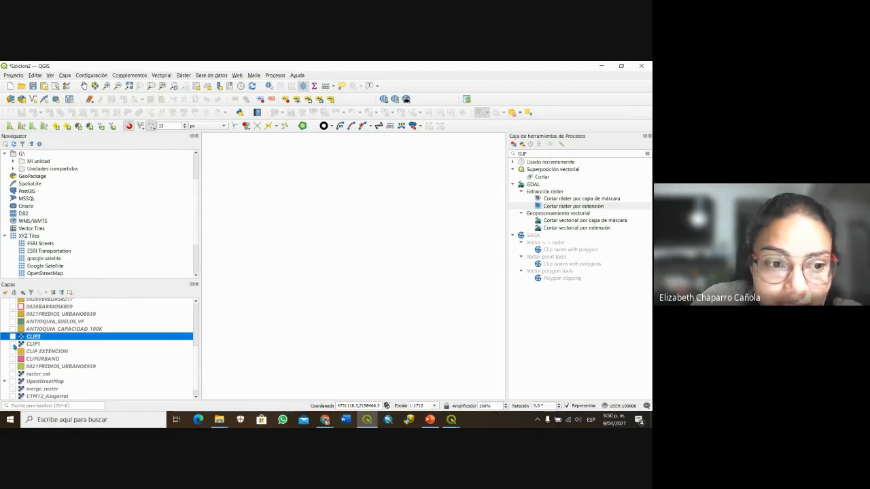
pyautogui.click(13, 343)
pyautogui.click(12, 337)
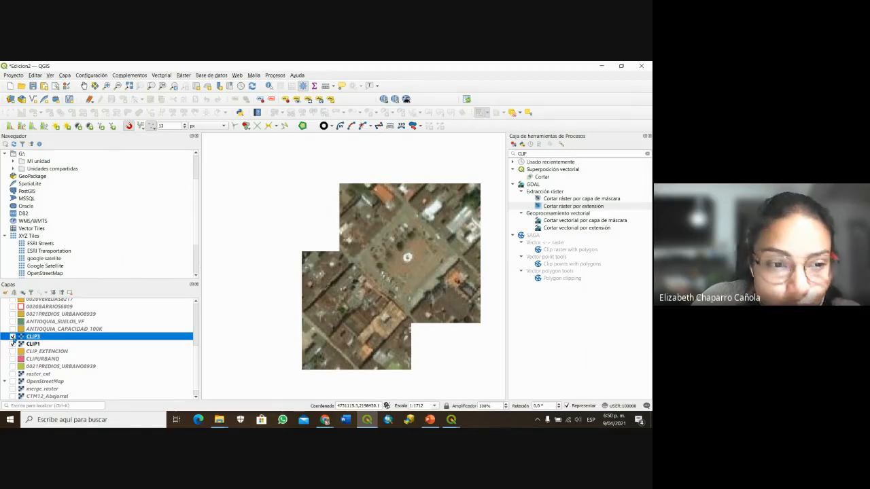
pyautogui.click(12, 336)
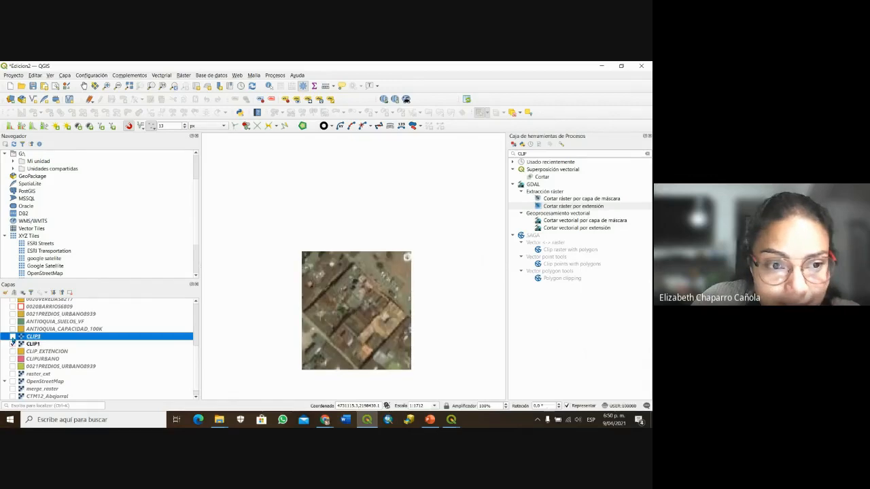
pyautogui.click(12, 336)
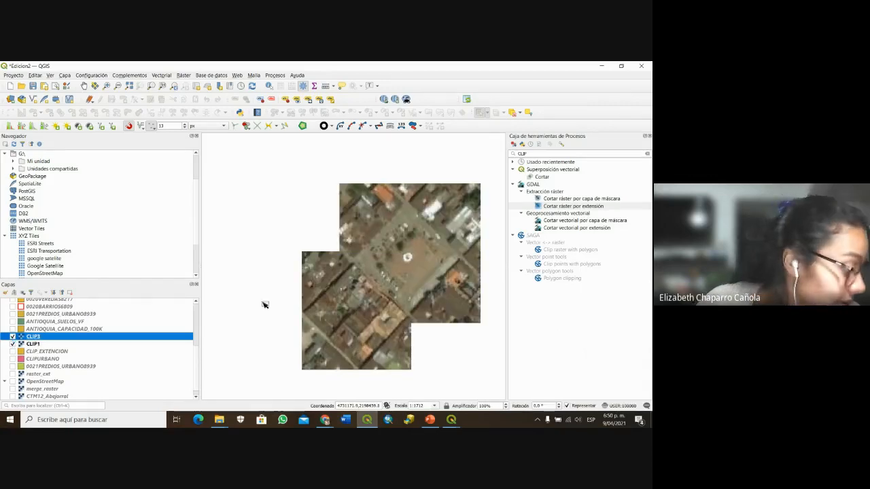
# Set up a raster merge (Combinar) with CLIP1 and CLIP3 as the input layers.
pyautogui.click(184, 75)
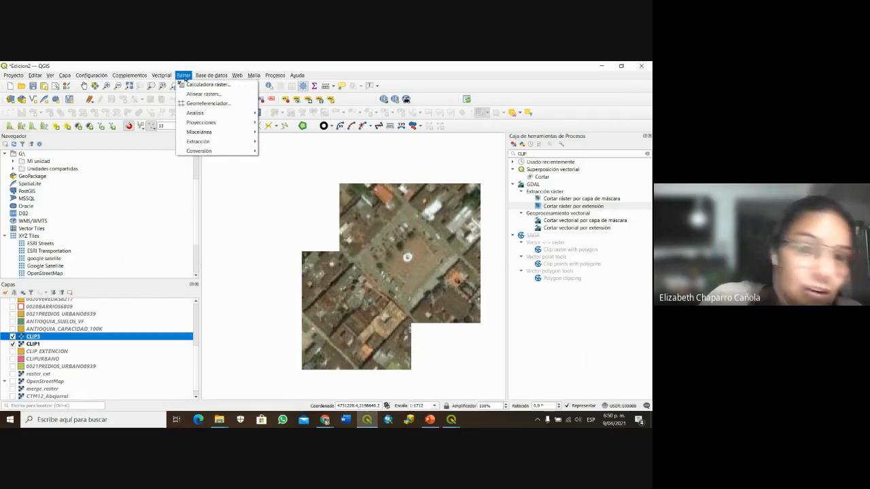
pyautogui.moveTo(218, 132)
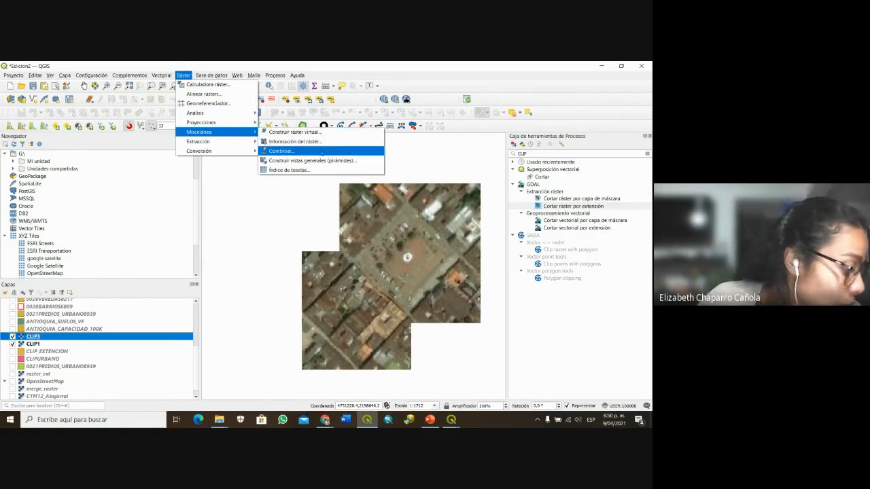
pyautogui.click(322, 152)
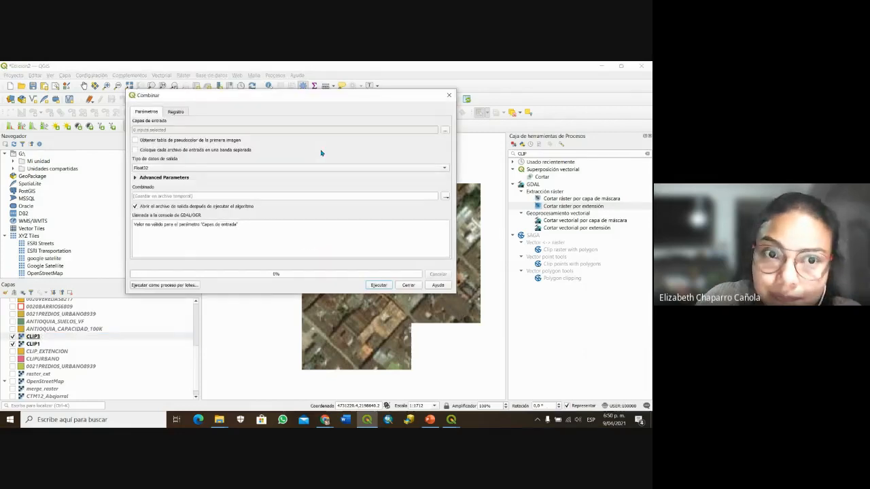
pyautogui.click(444, 131)
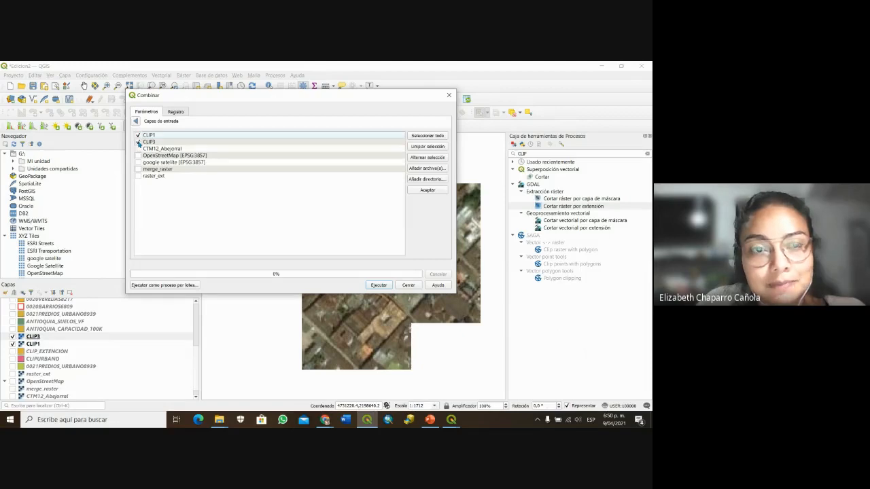
pyautogui.click(138, 142)
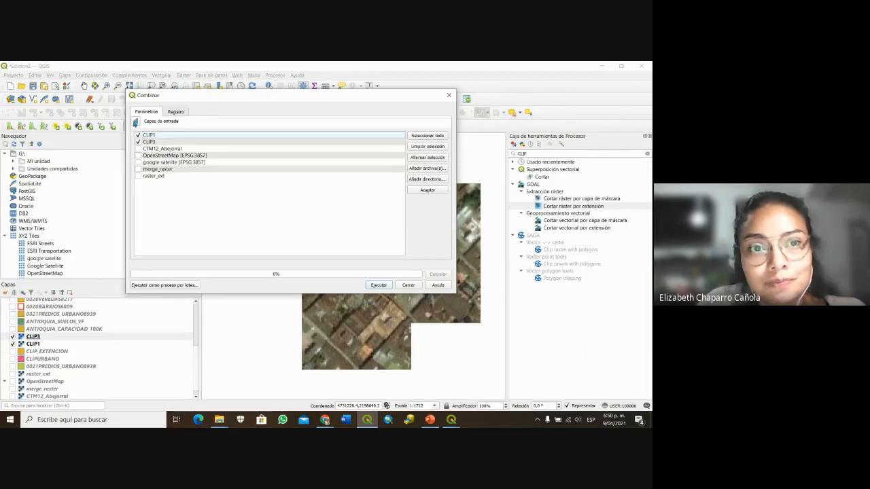
pyautogui.click(135, 121)
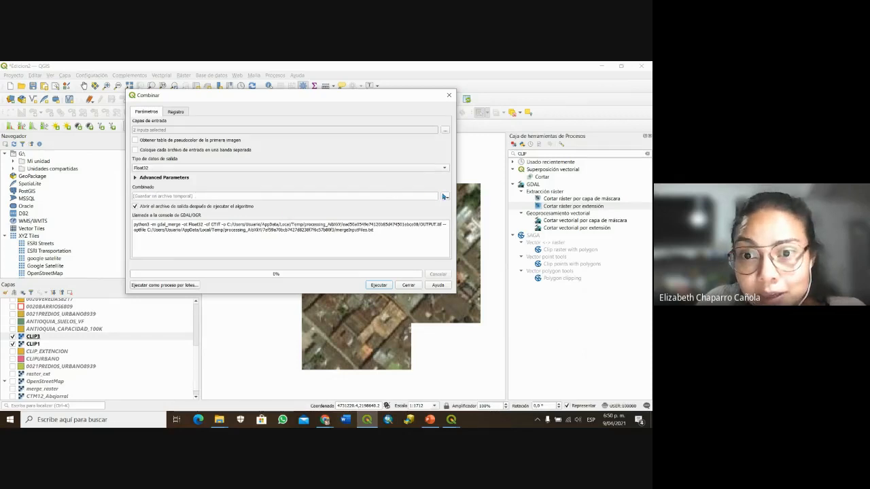
# Save the merged output as the TIF file MERGE1_3 in the Resultados2 folder, run the merge and close the tool.
pyautogui.click(443, 197)
pyautogui.click(459, 214)
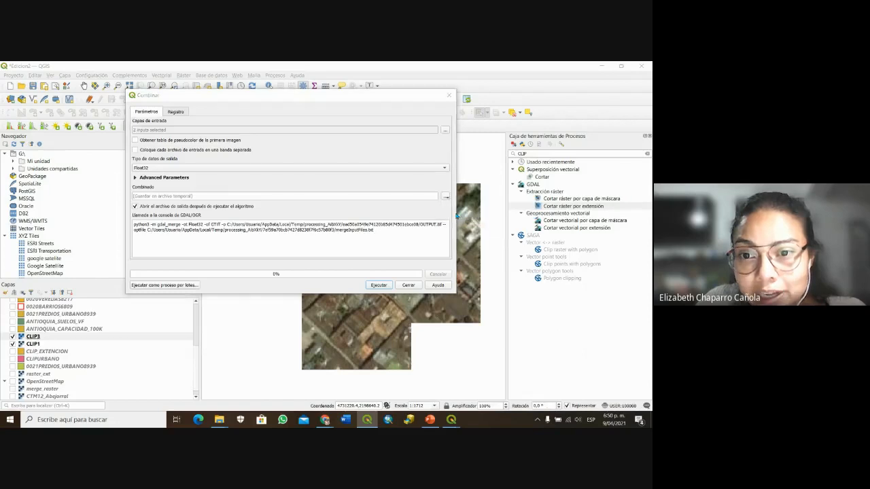
pyautogui.write('ME')
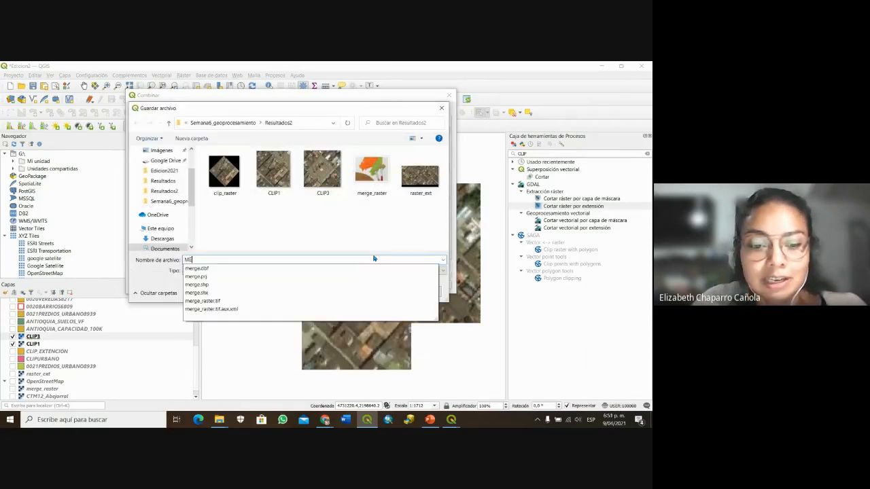
pyautogui.write('RGE')
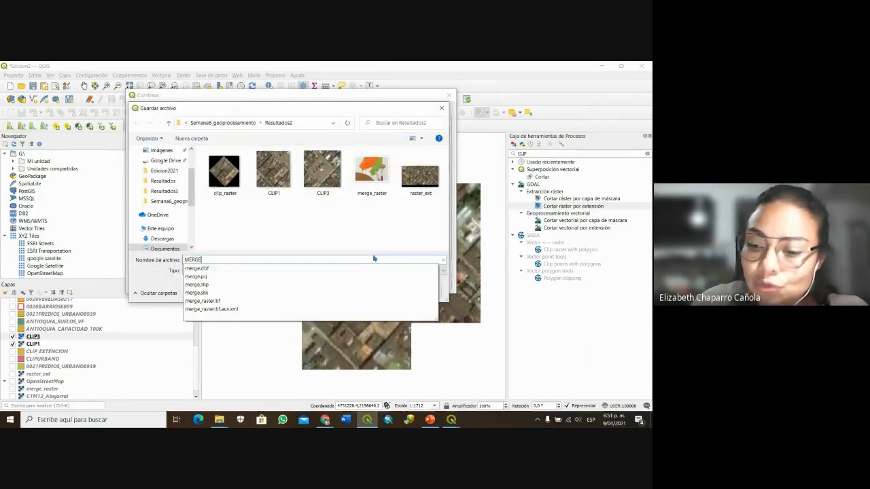
pyautogui.write('13')
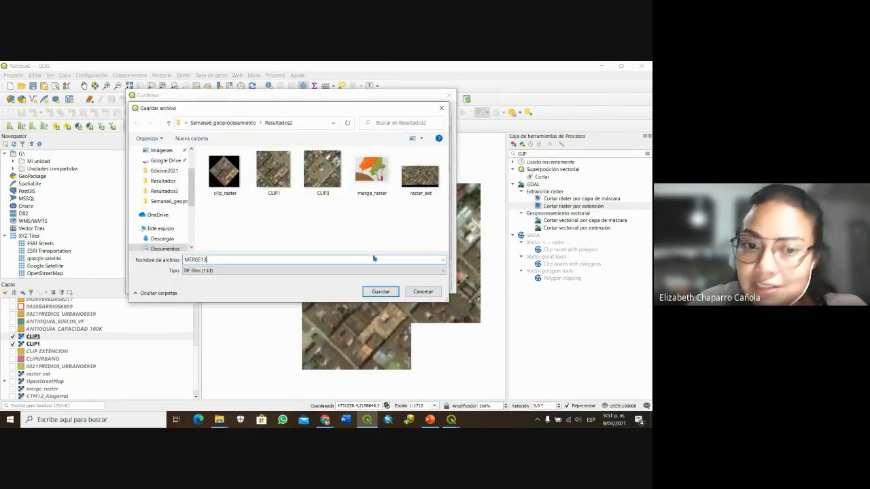
pyautogui.click(205, 260)
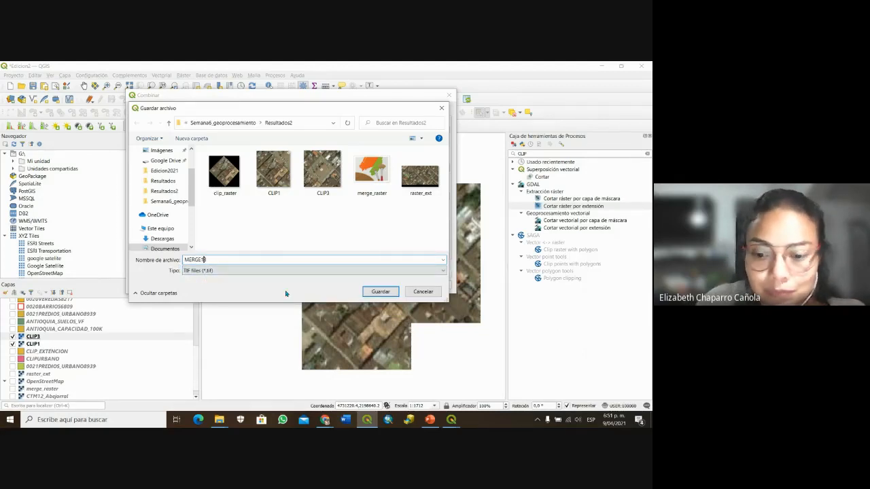
pyautogui.click(394, 292)
pyautogui.click(382, 286)
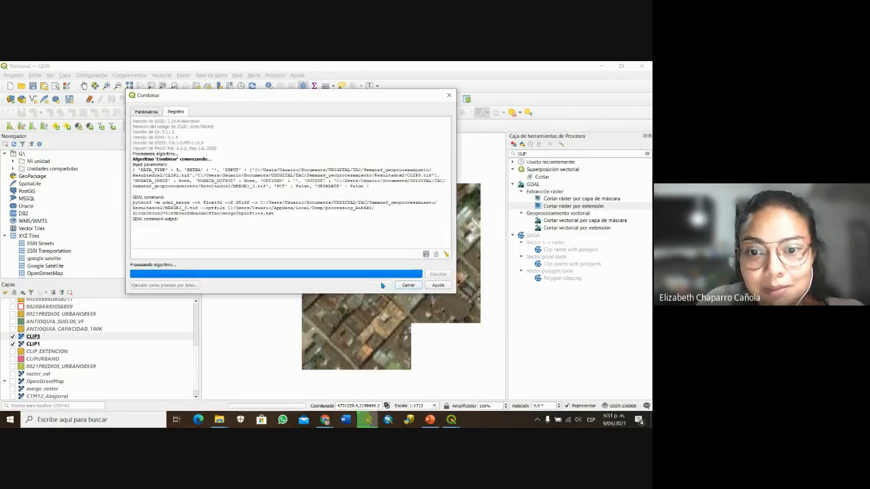
pyautogui.click(409, 285)
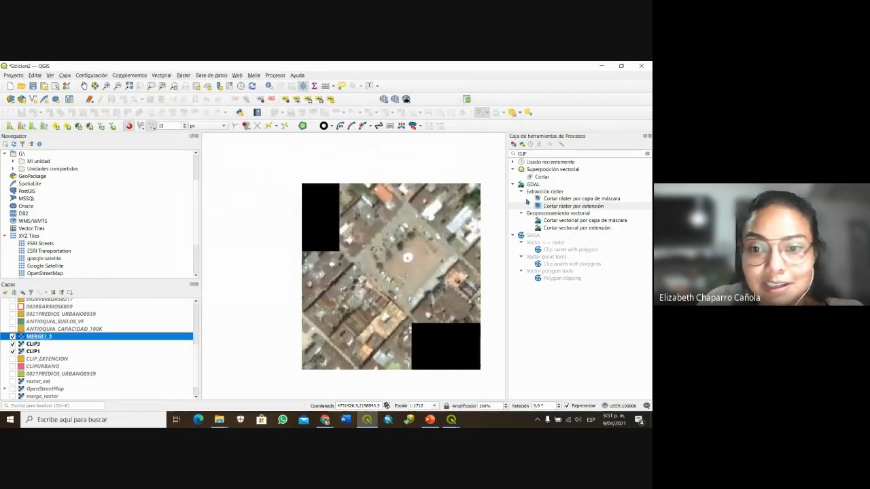
# Hide CLIP1 and CLIP3 so only MERGE1_3 is displayed, and inspect the merged raster.
pyautogui.click(13, 352)
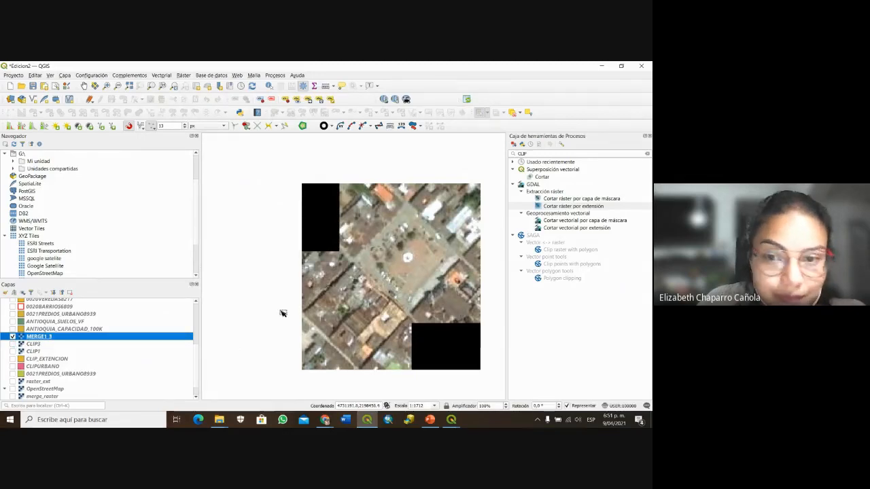
pyautogui.moveTo(395, 232); pyautogui.dragTo(358, 236)
pyautogui.scroll(-1, 340, 254)
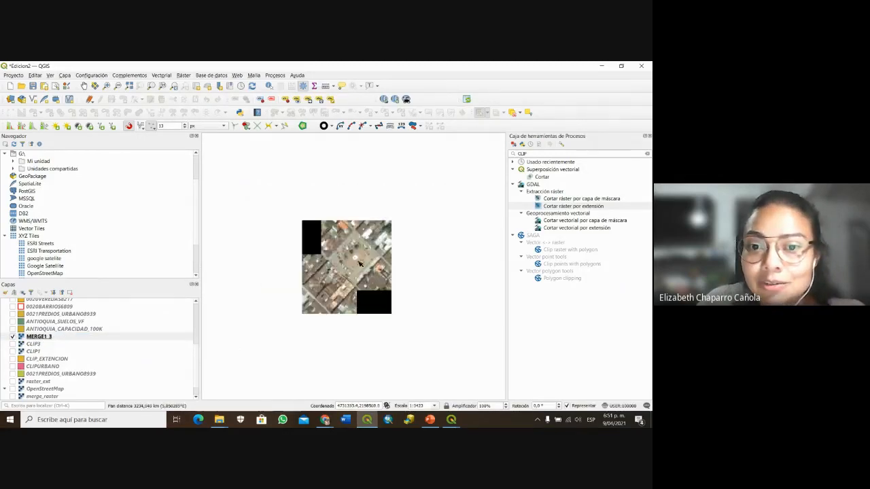
pyautogui.scroll(1, 360, 261)
pyautogui.moveTo(353, 295); pyautogui.dragTo(415, 286)
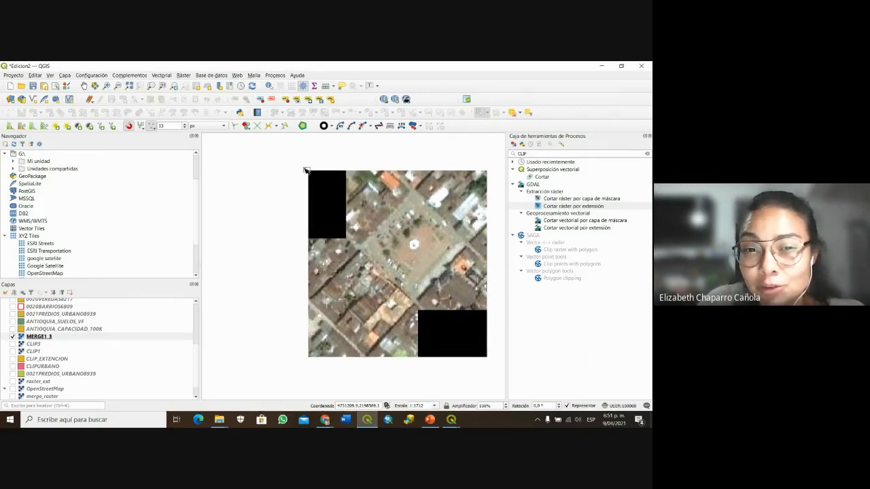
pyautogui.moveTo(303, 241); pyautogui.dragTo(249, 231)
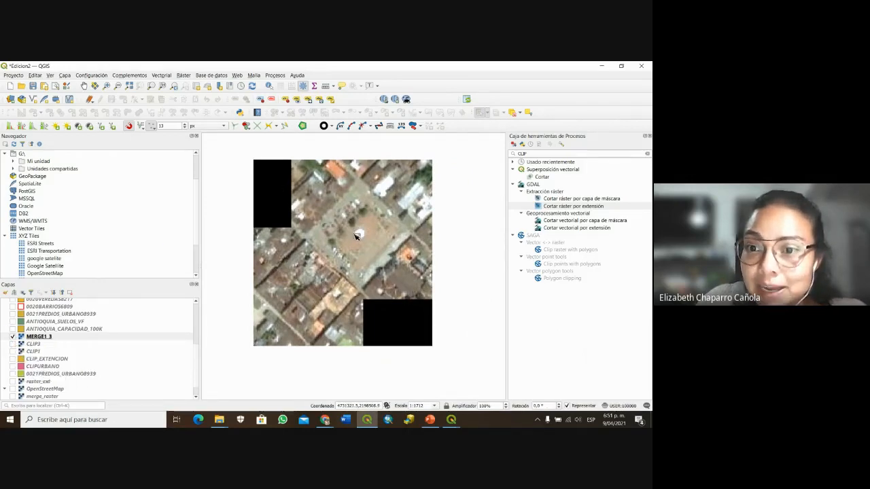
# Save the QGIS project with the merged raster layer.
pyautogui.click(33, 87)
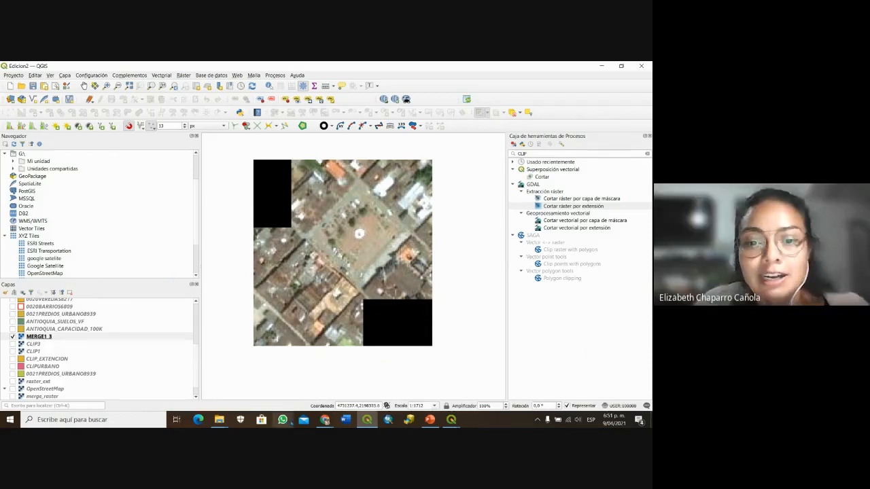
pyautogui.moveTo(324, 420)
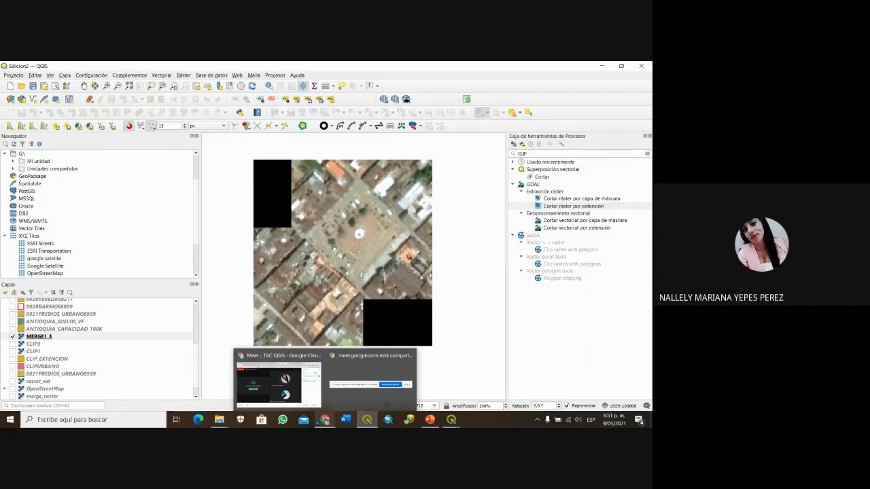
pyautogui.click(468, 229)
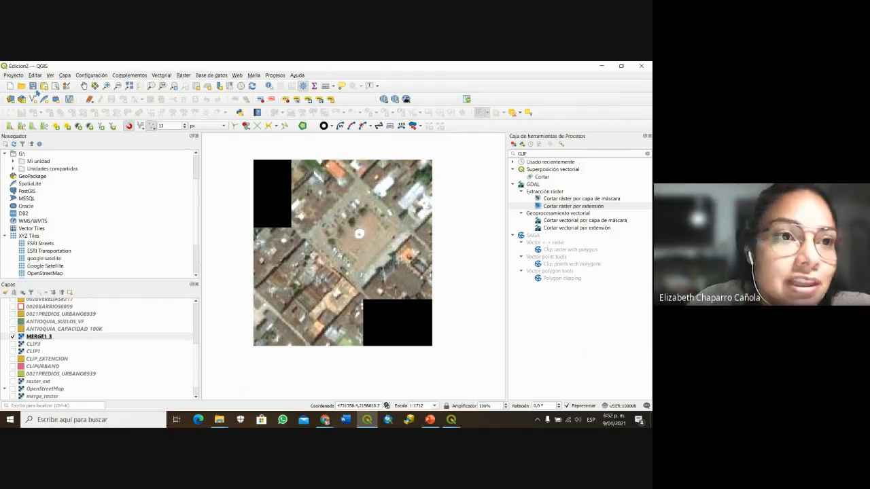
pyautogui.click(33, 86)
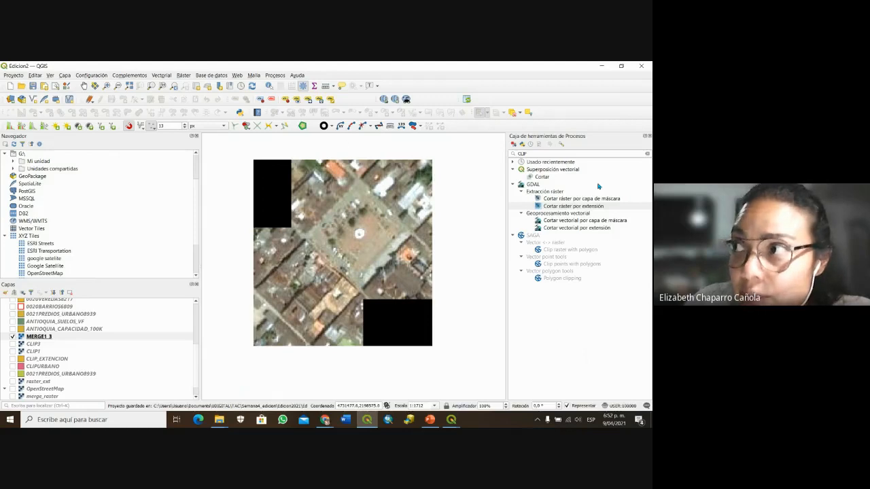
# Minimize QGIS and the PowerPoint presentation, switch to the Google Meet call and request to stop the meeting recording.
pyautogui.click(604, 67)
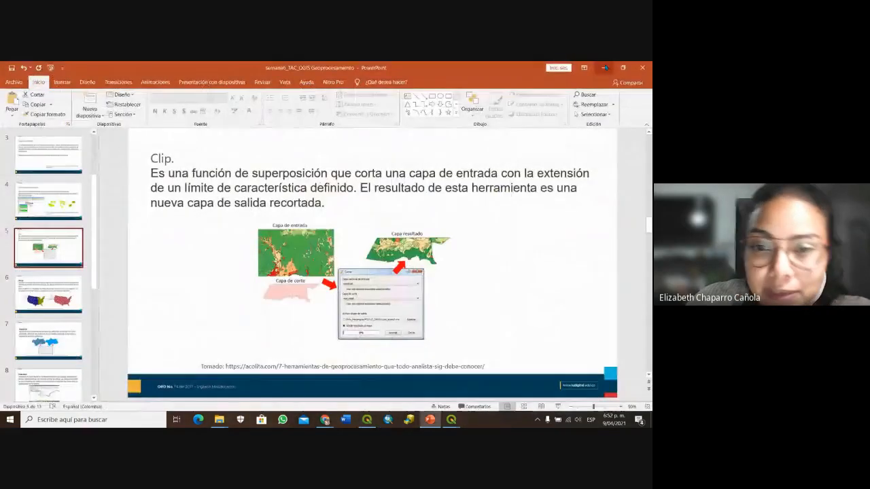
pyautogui.click(603, 68)
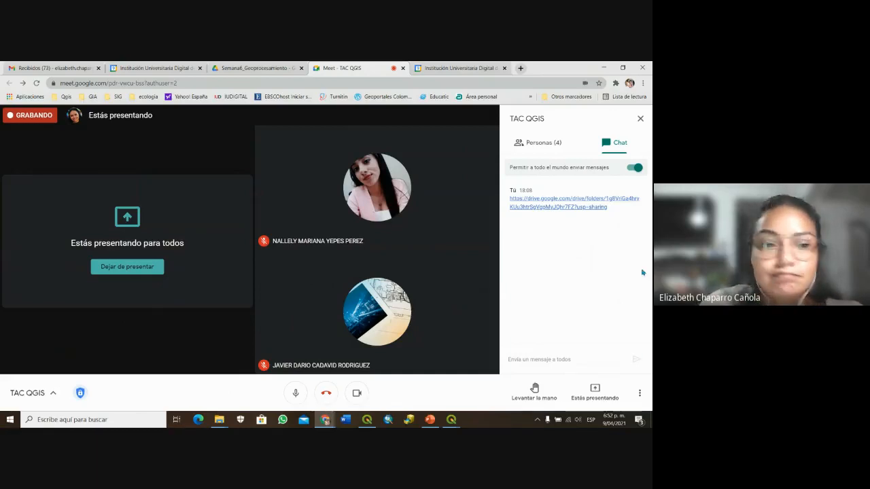
pyautogui.click(638, 394)
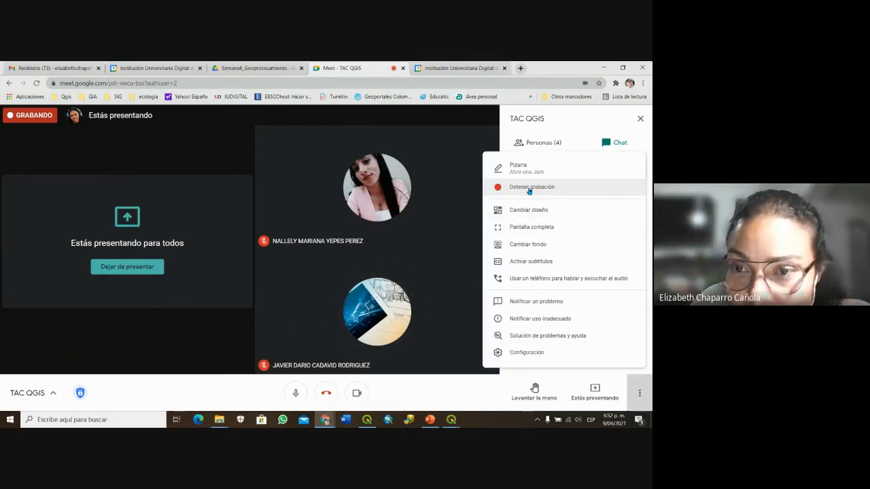
pyautogui.click(529, 188)
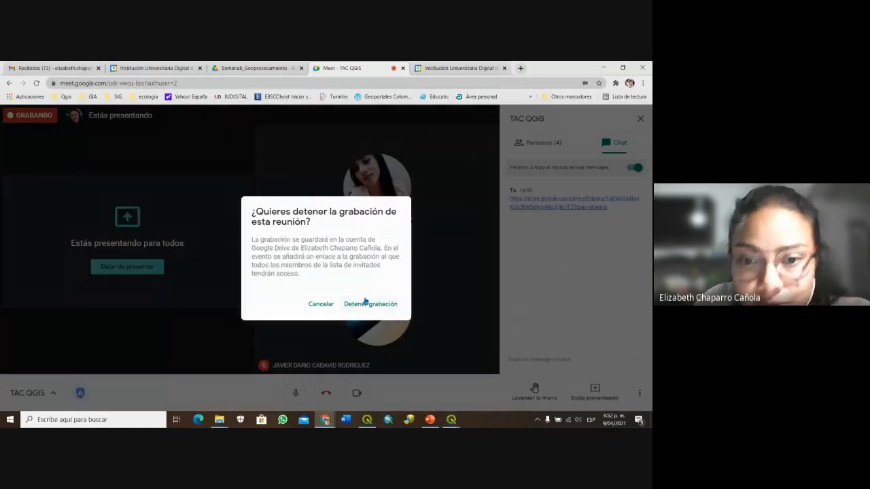